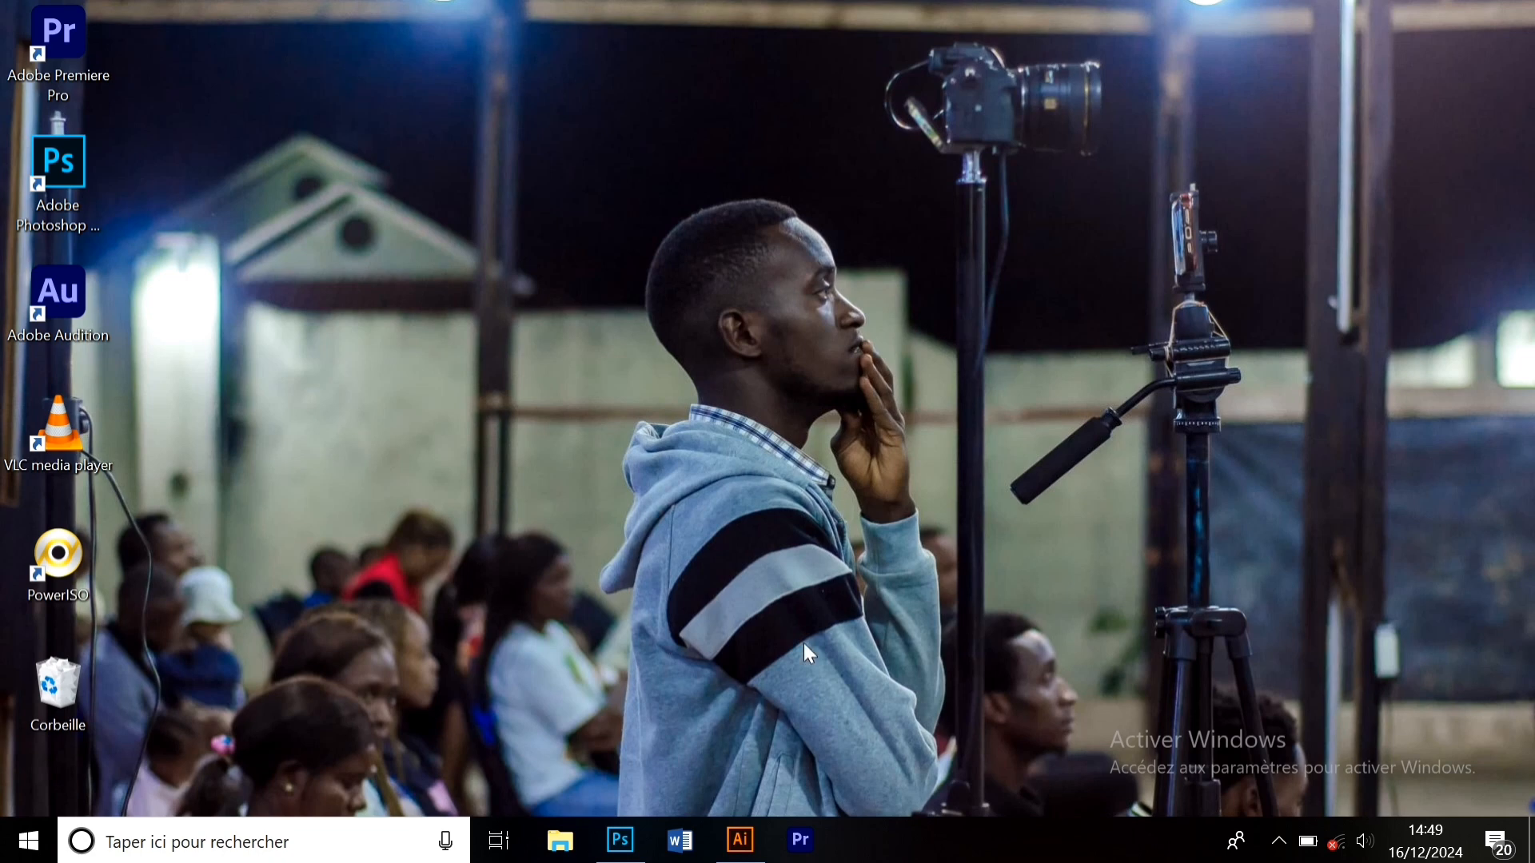
- Switch to the open Illustrator document PHOTOSHOP REPRO.ai from the taskbar
click(740, 841)
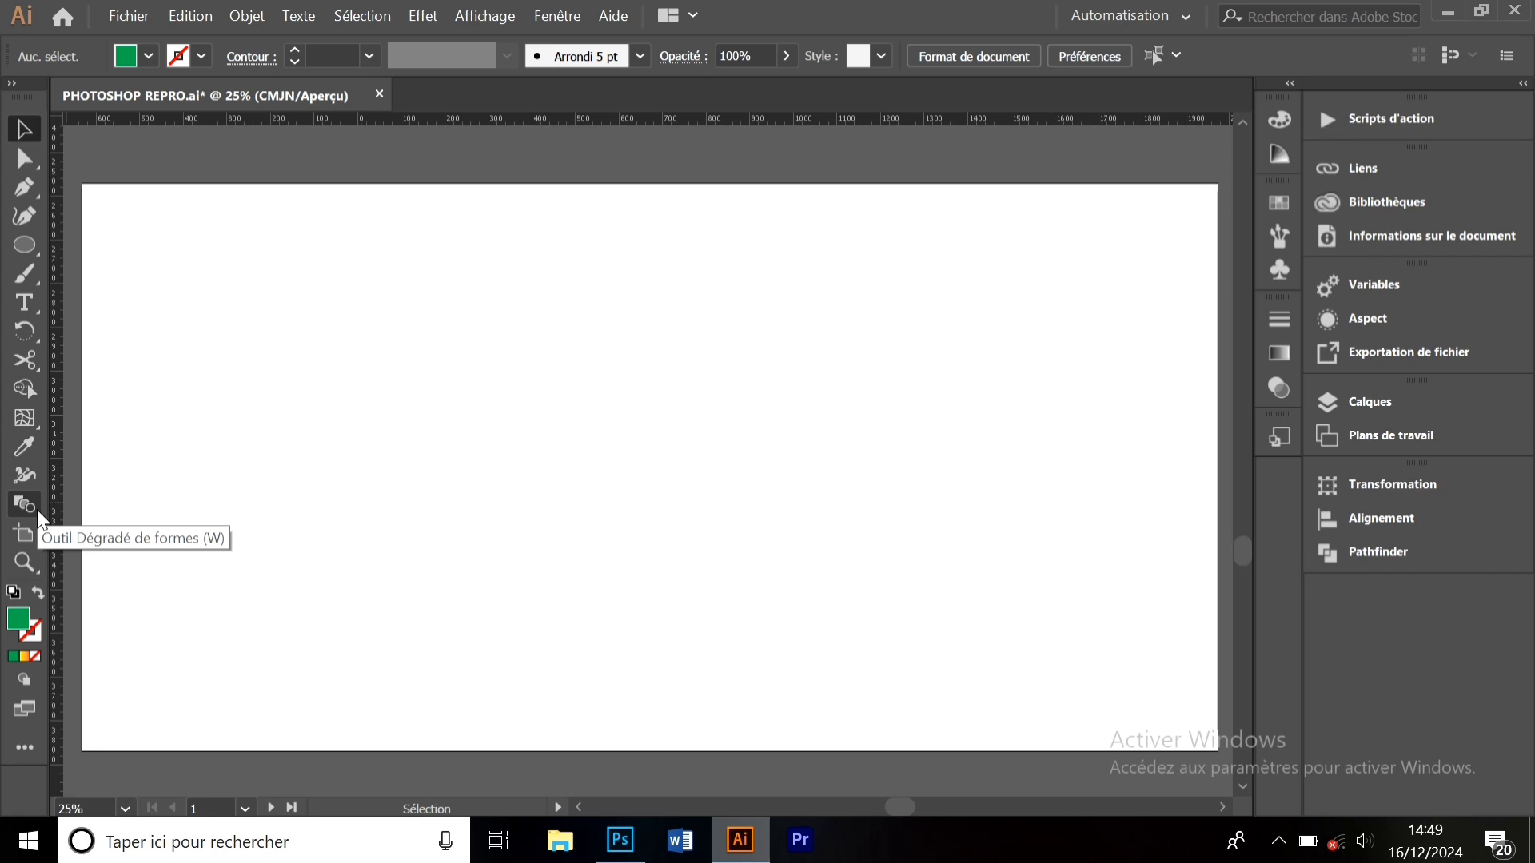
- Draw a green circle on the artboard's left and place a copy to its right
click(24, 245)
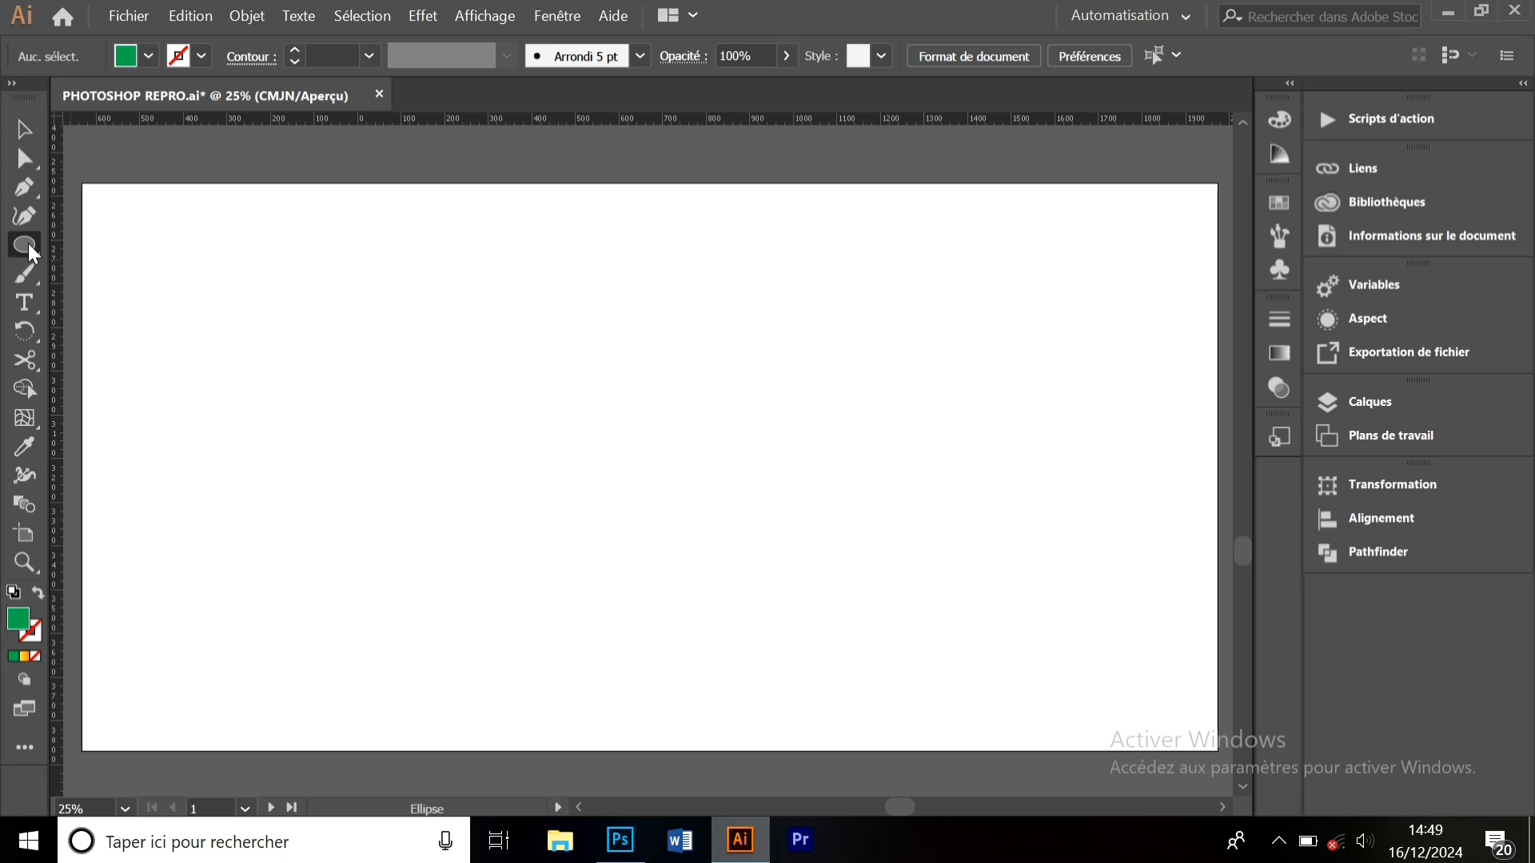
drag(401, 324, 517, 454)
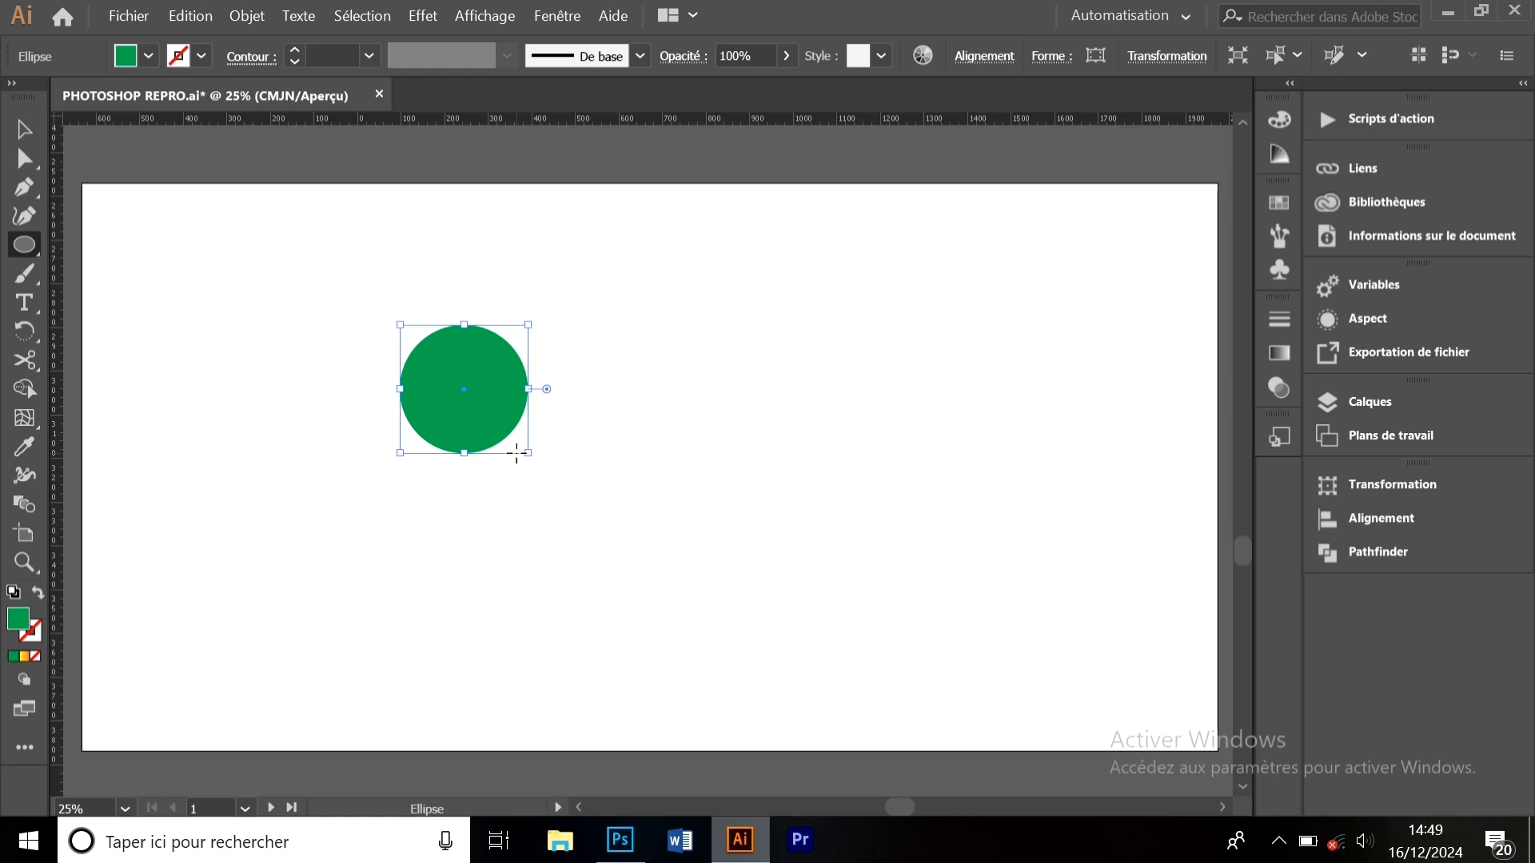
click(22, 131)
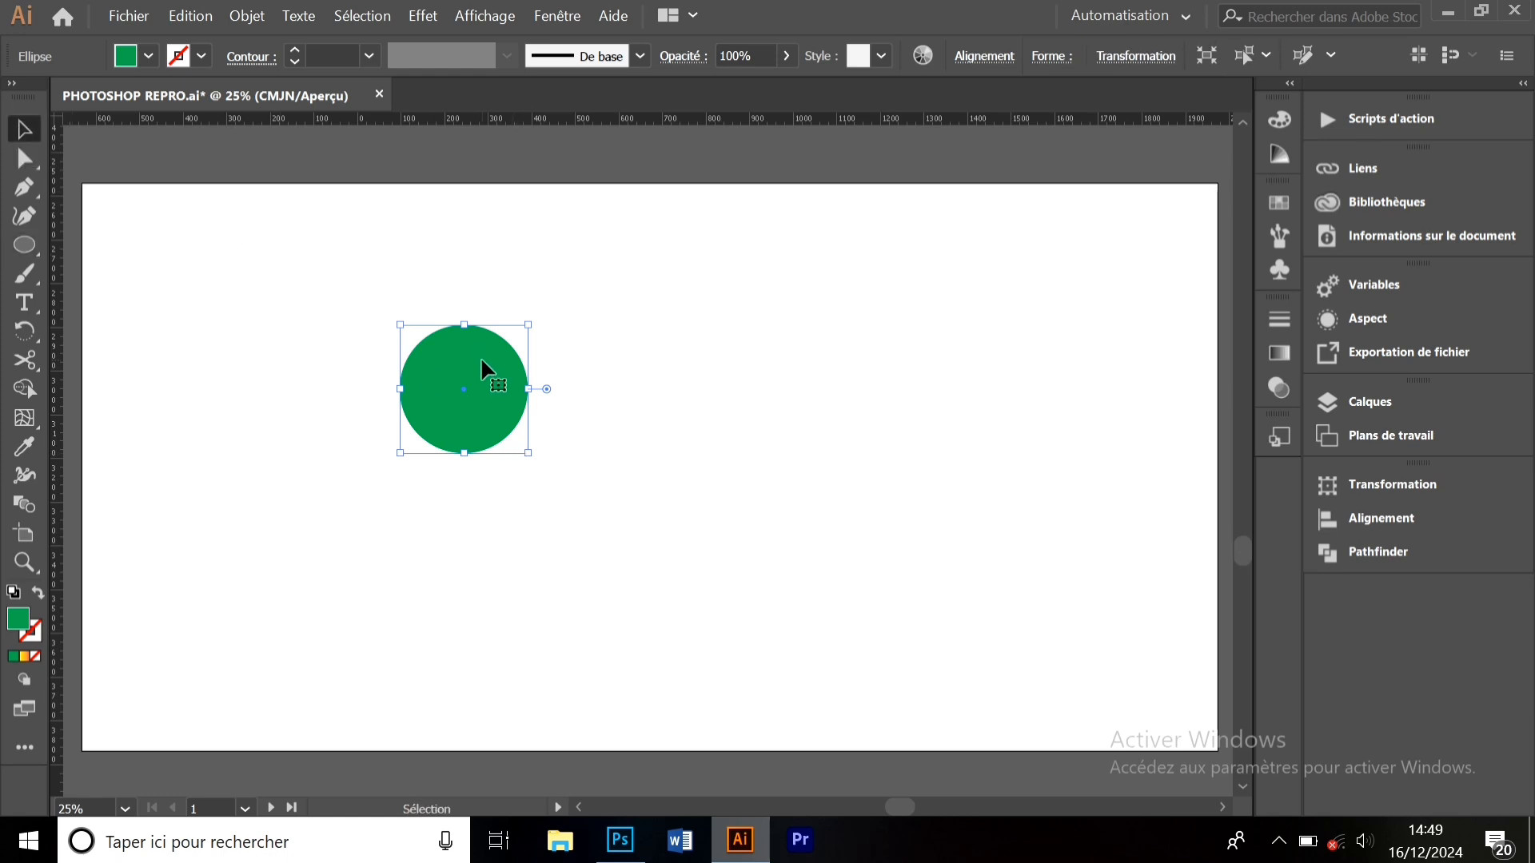
key(ctrl+c)
key(ctrl+v)
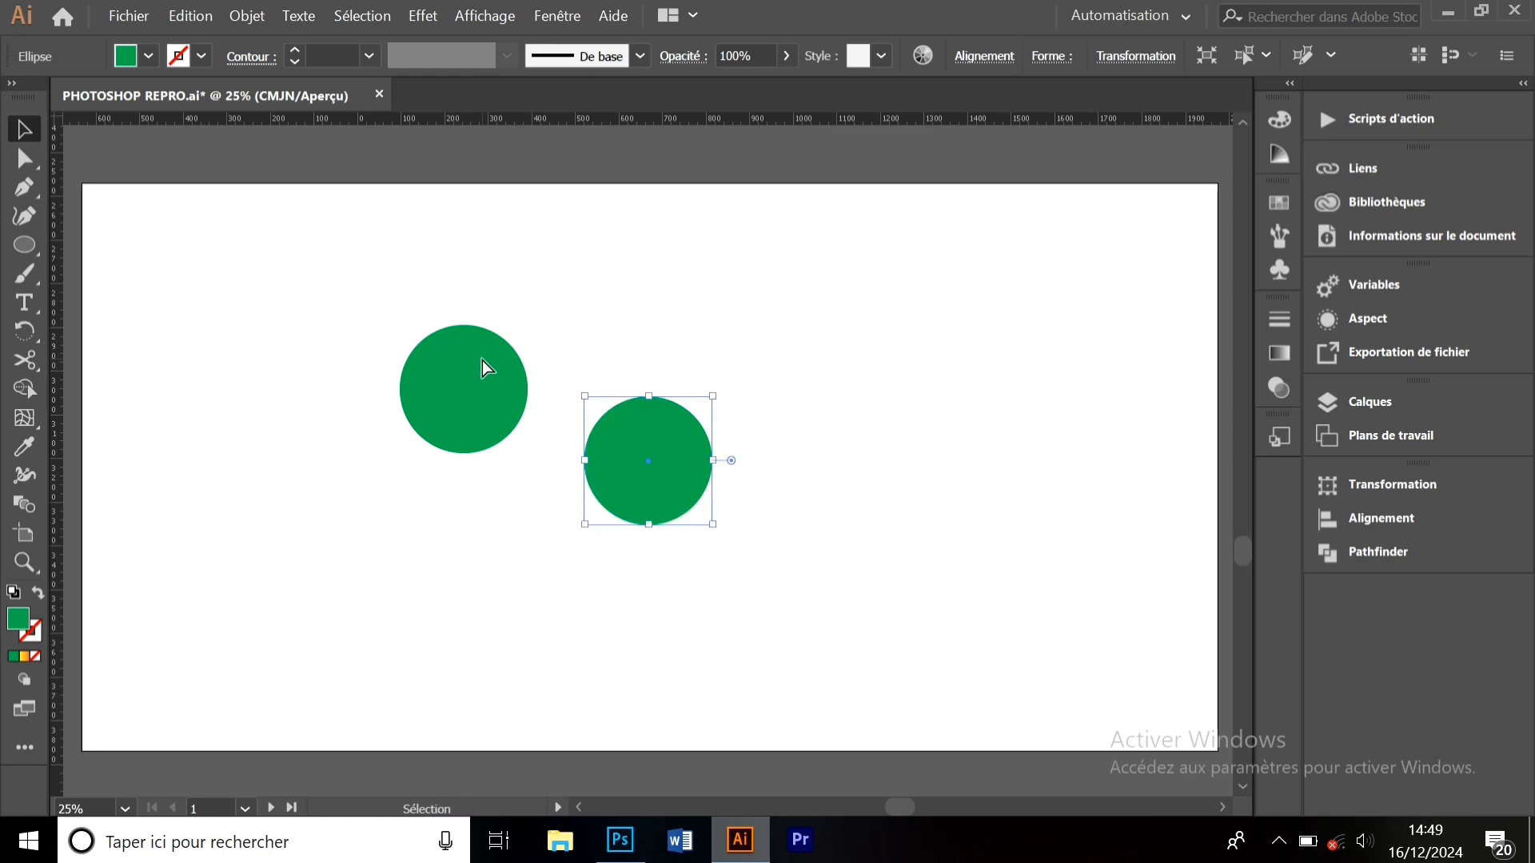
drag(665, 462, 1139, 368)
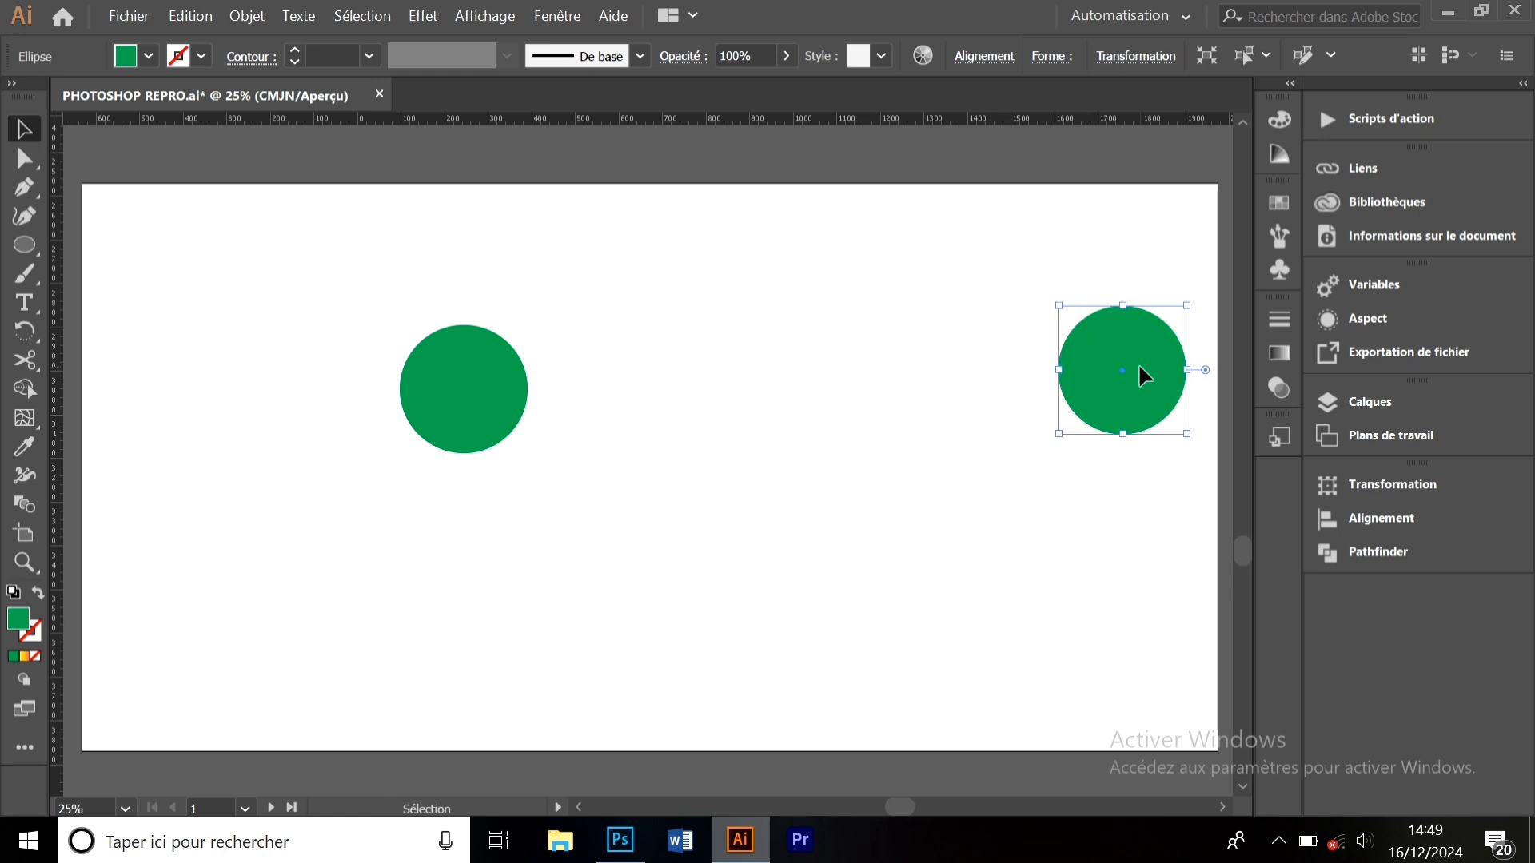
- Fill the copied circle white and select both circles
click(149, 57)
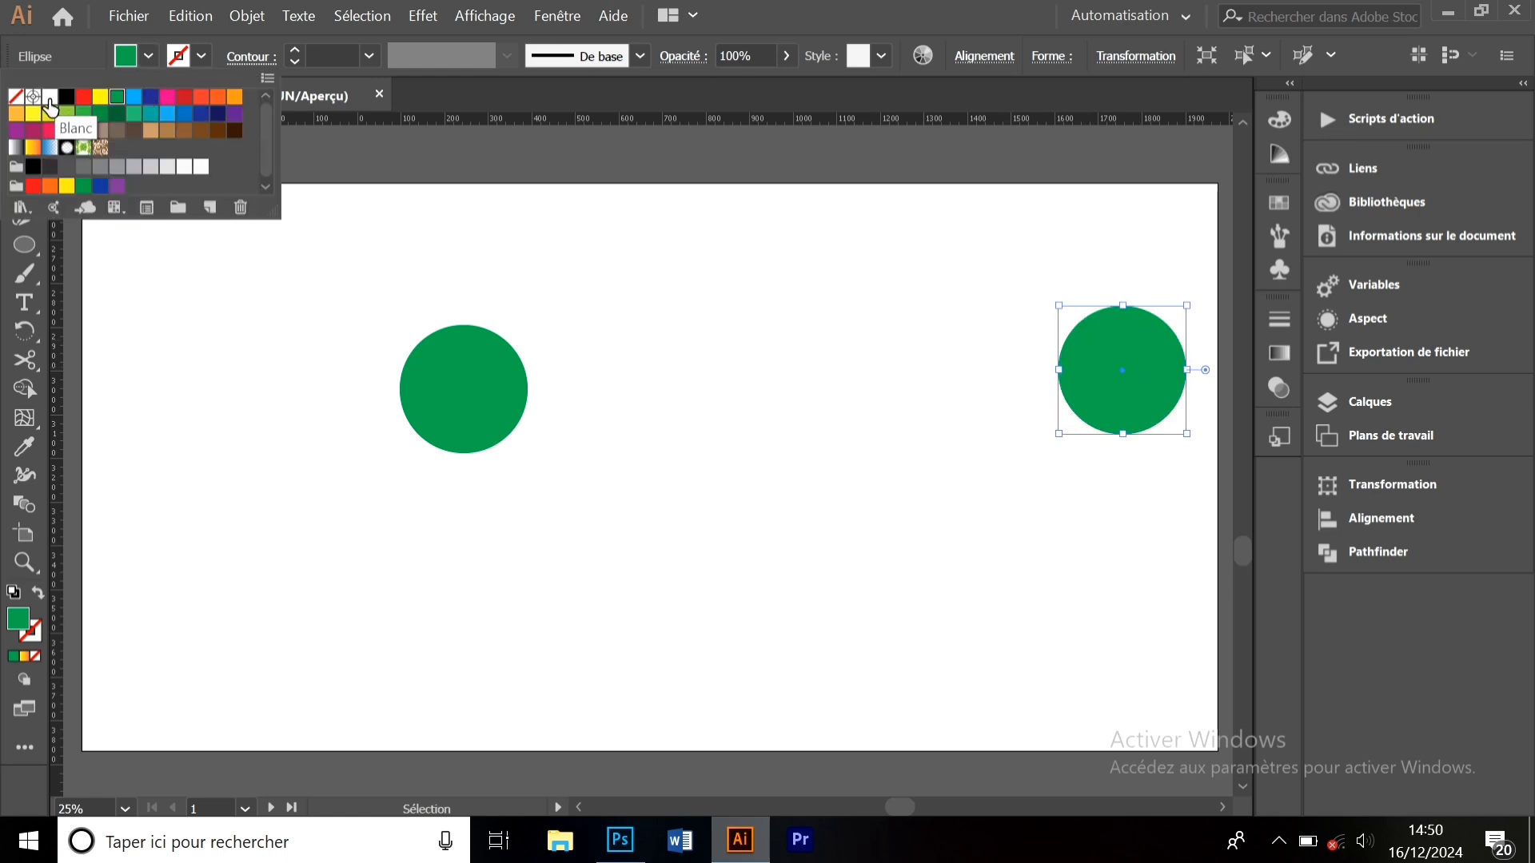
click(49, 98)
click(714, 530)
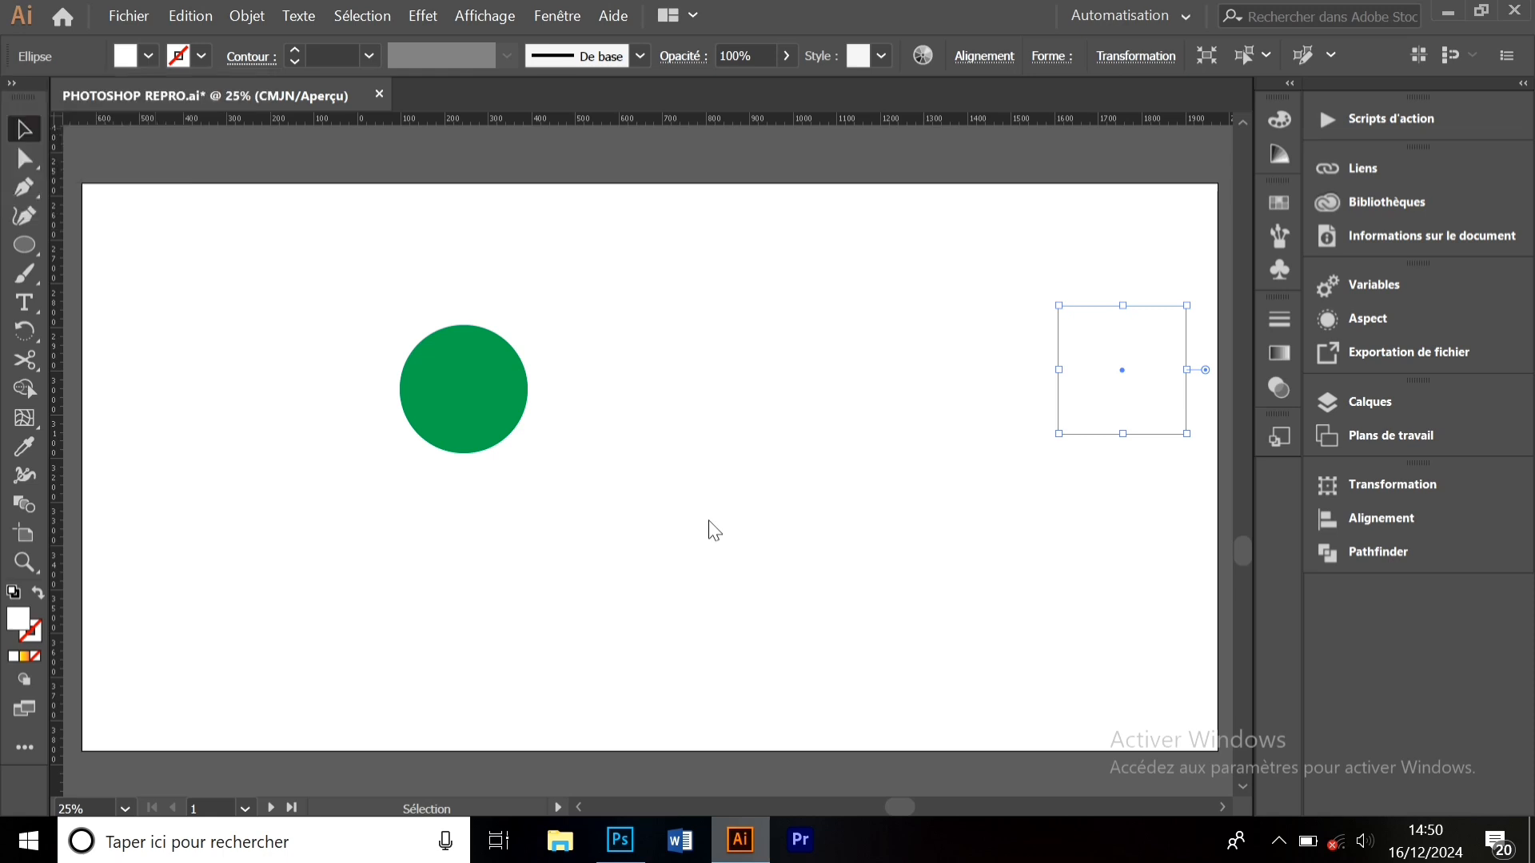
drag(381, 304, 1146, 453)
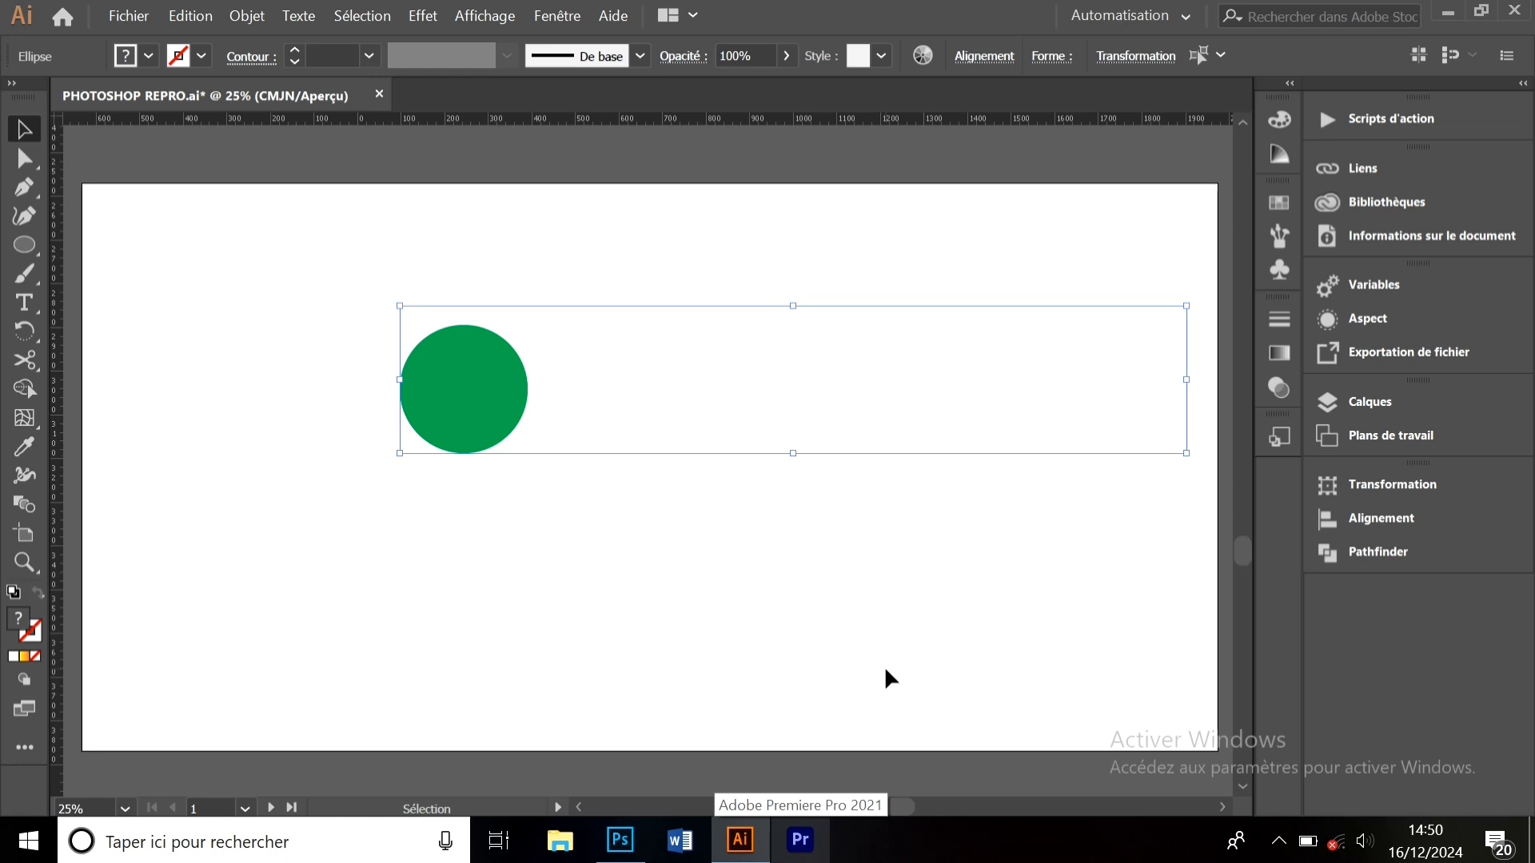
- Blend the green circle into the white one using 4 specified steps, with preview on
click(25, 506)
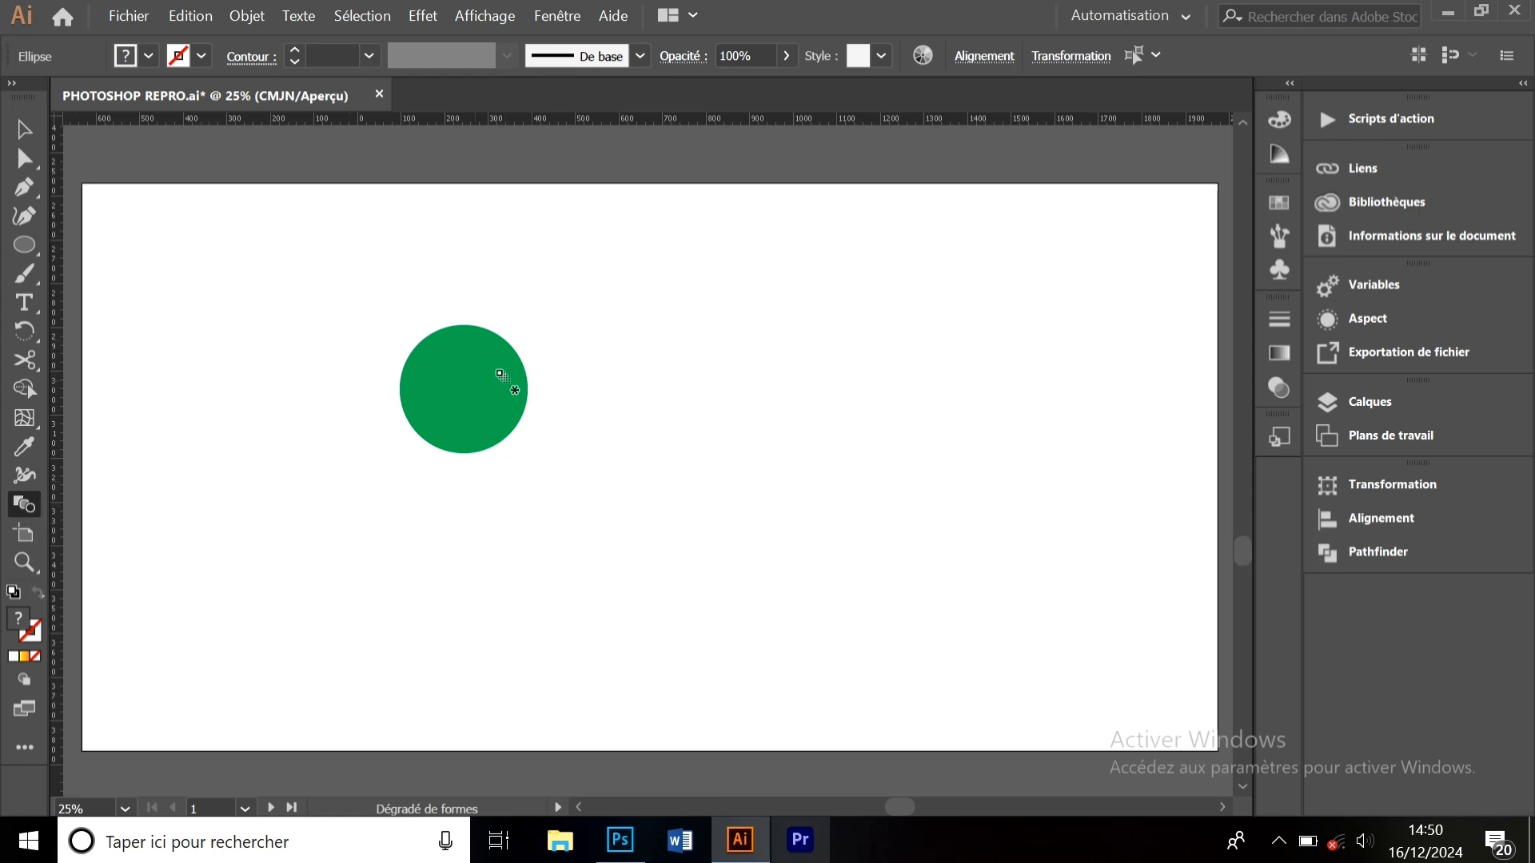
click(1145, 380)
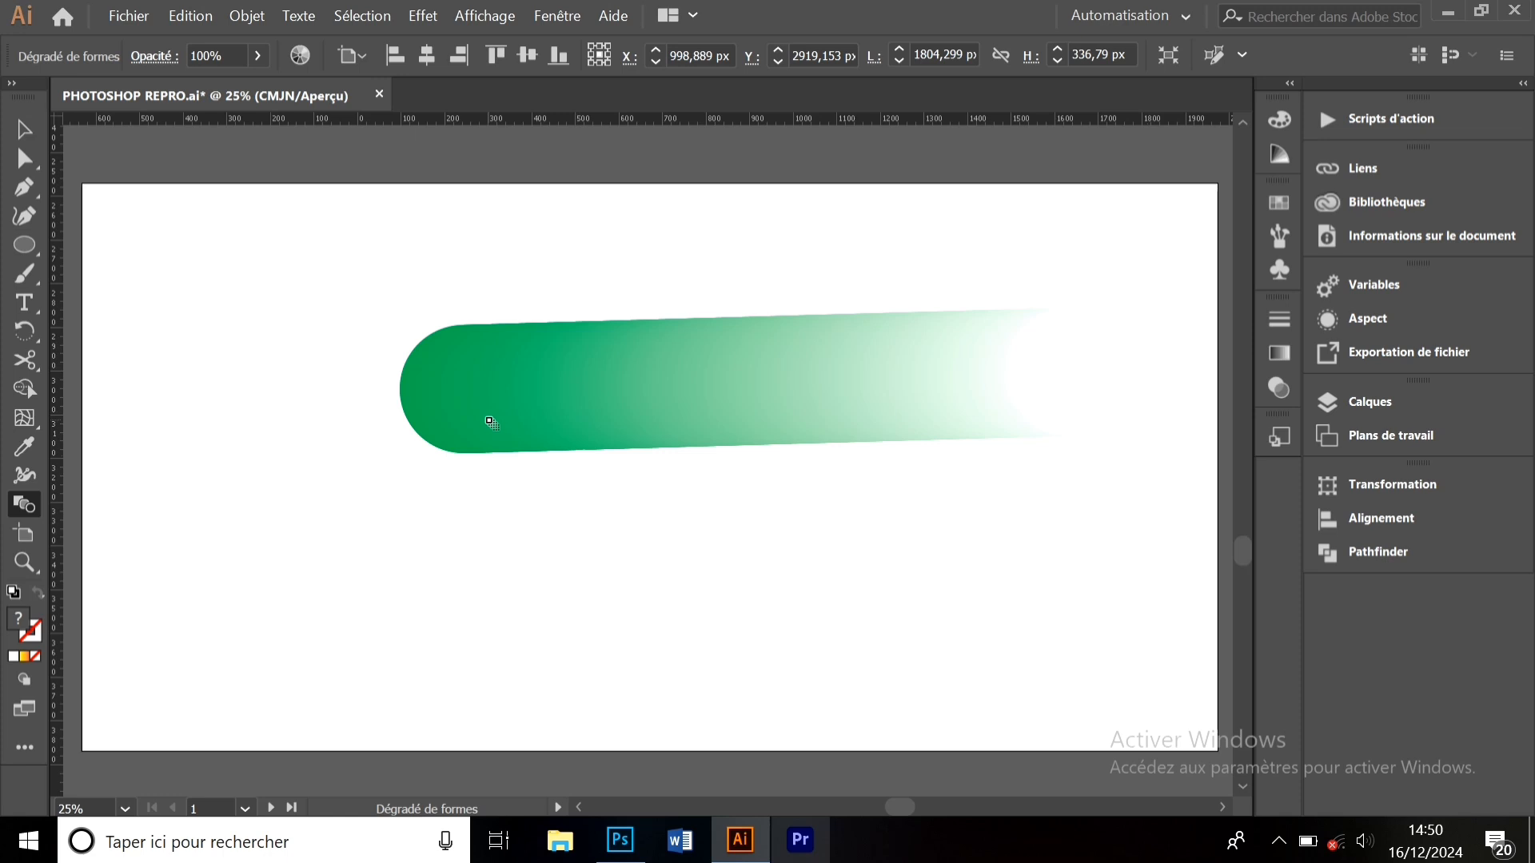
double_click(27, 509)
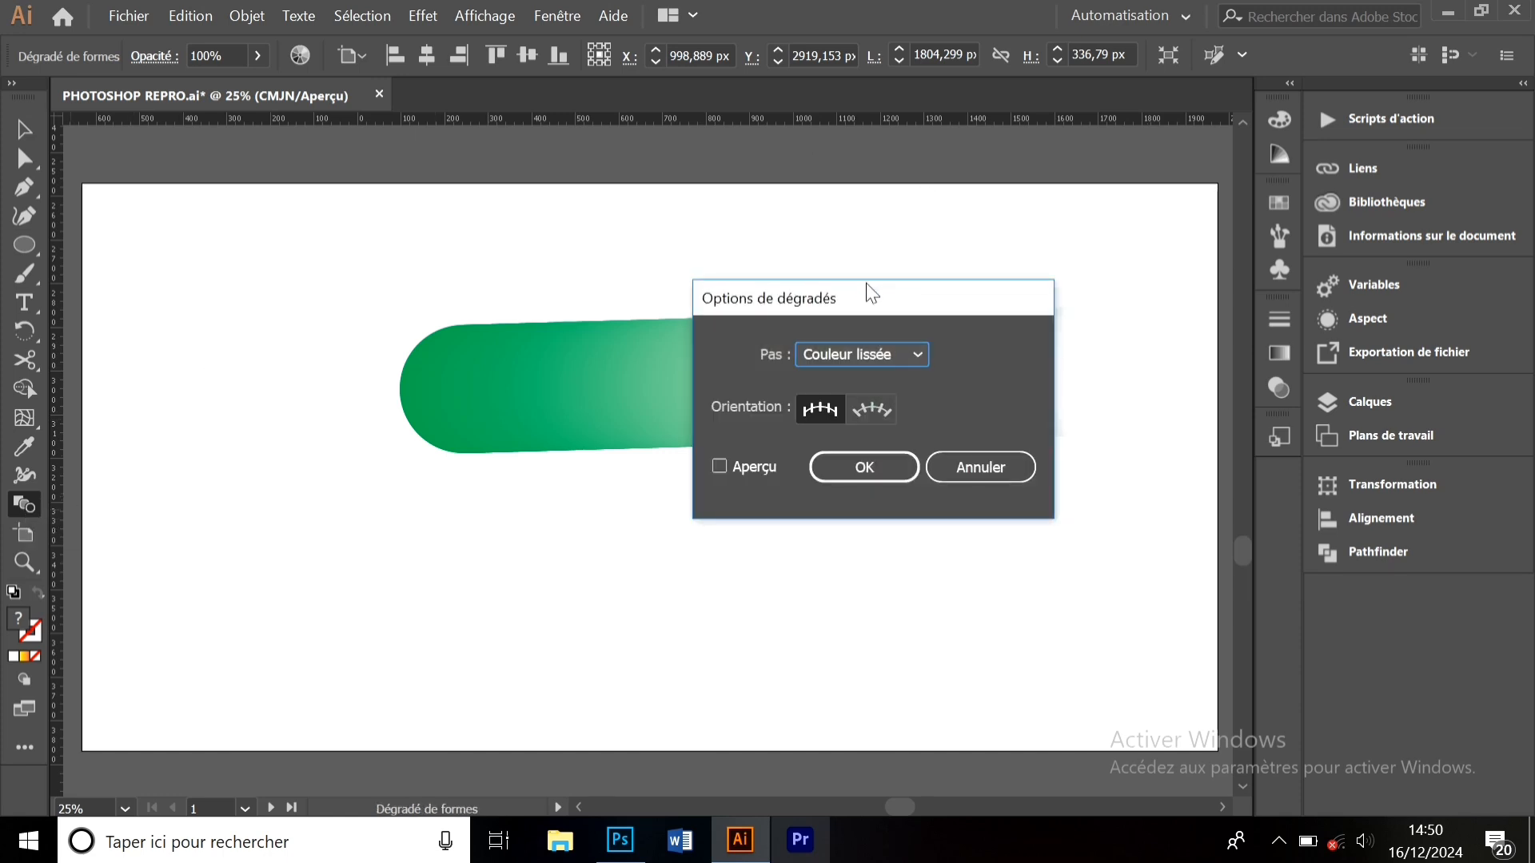
drag(866, 295, 456, 404)
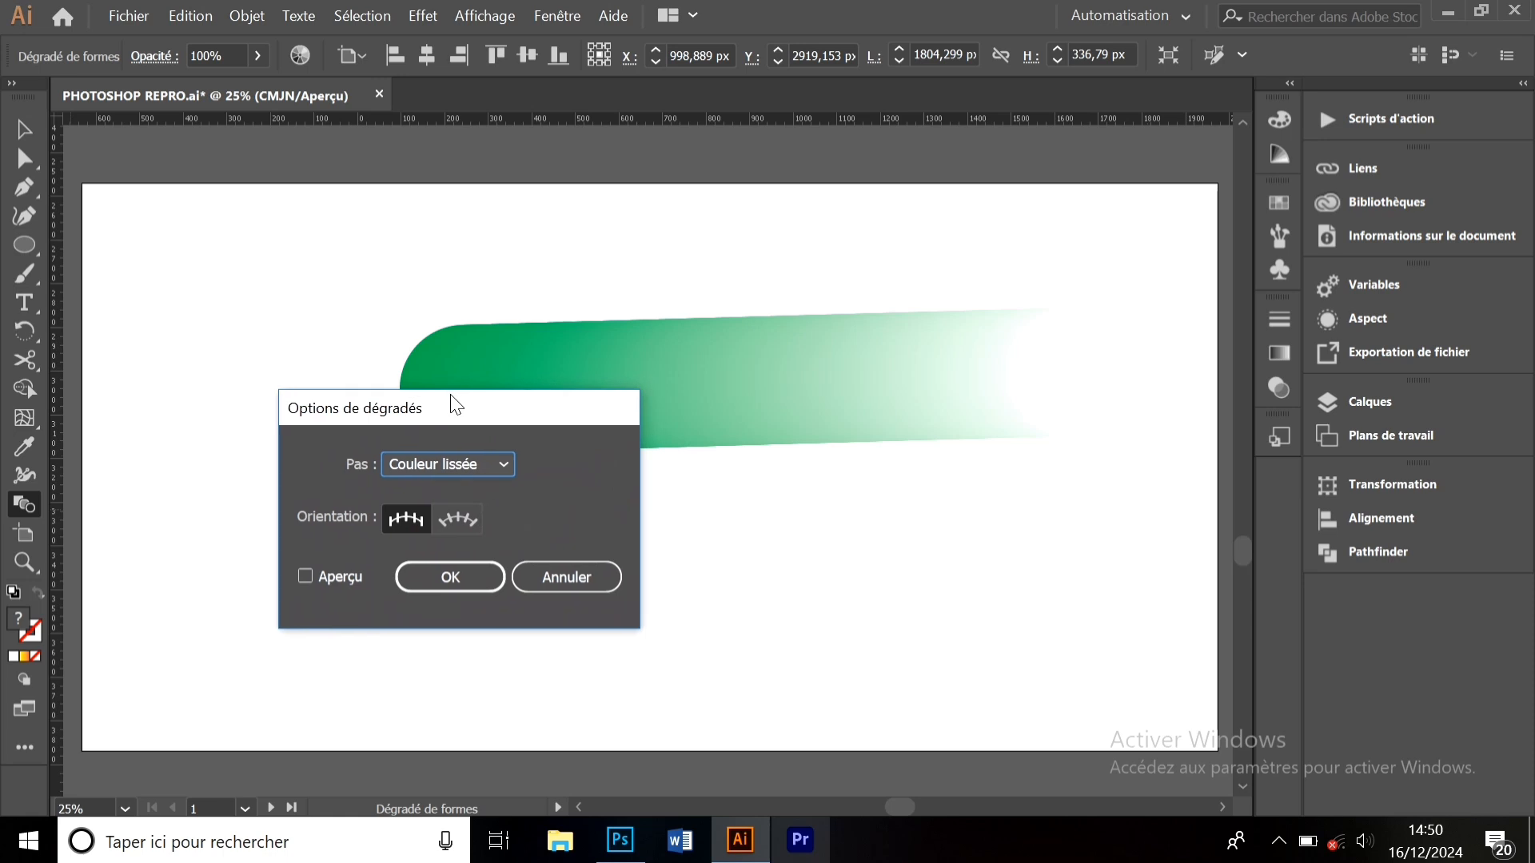
click(488, 466)
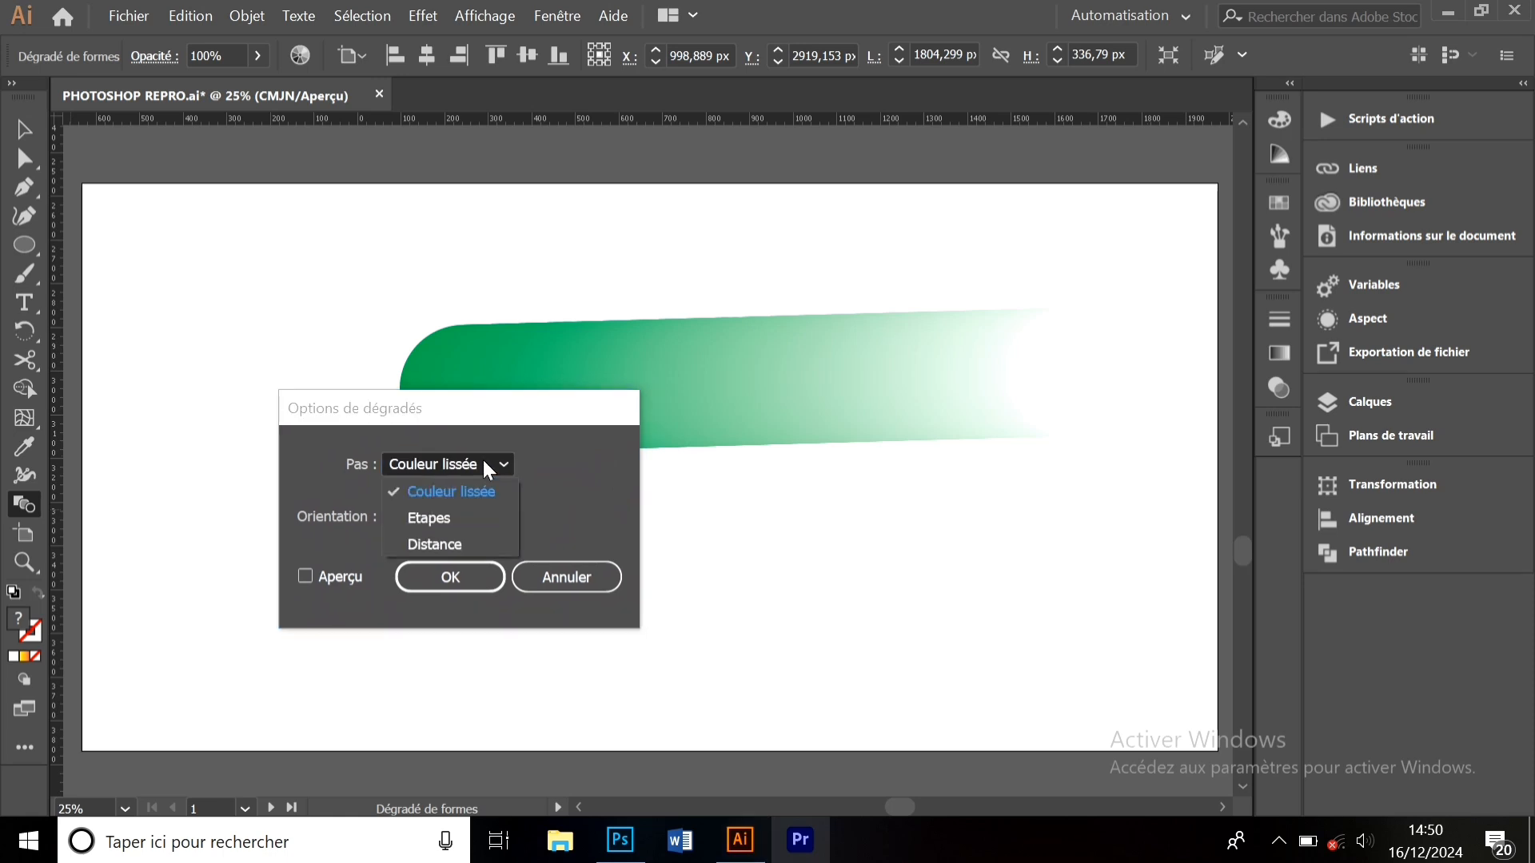
click(446, 521)
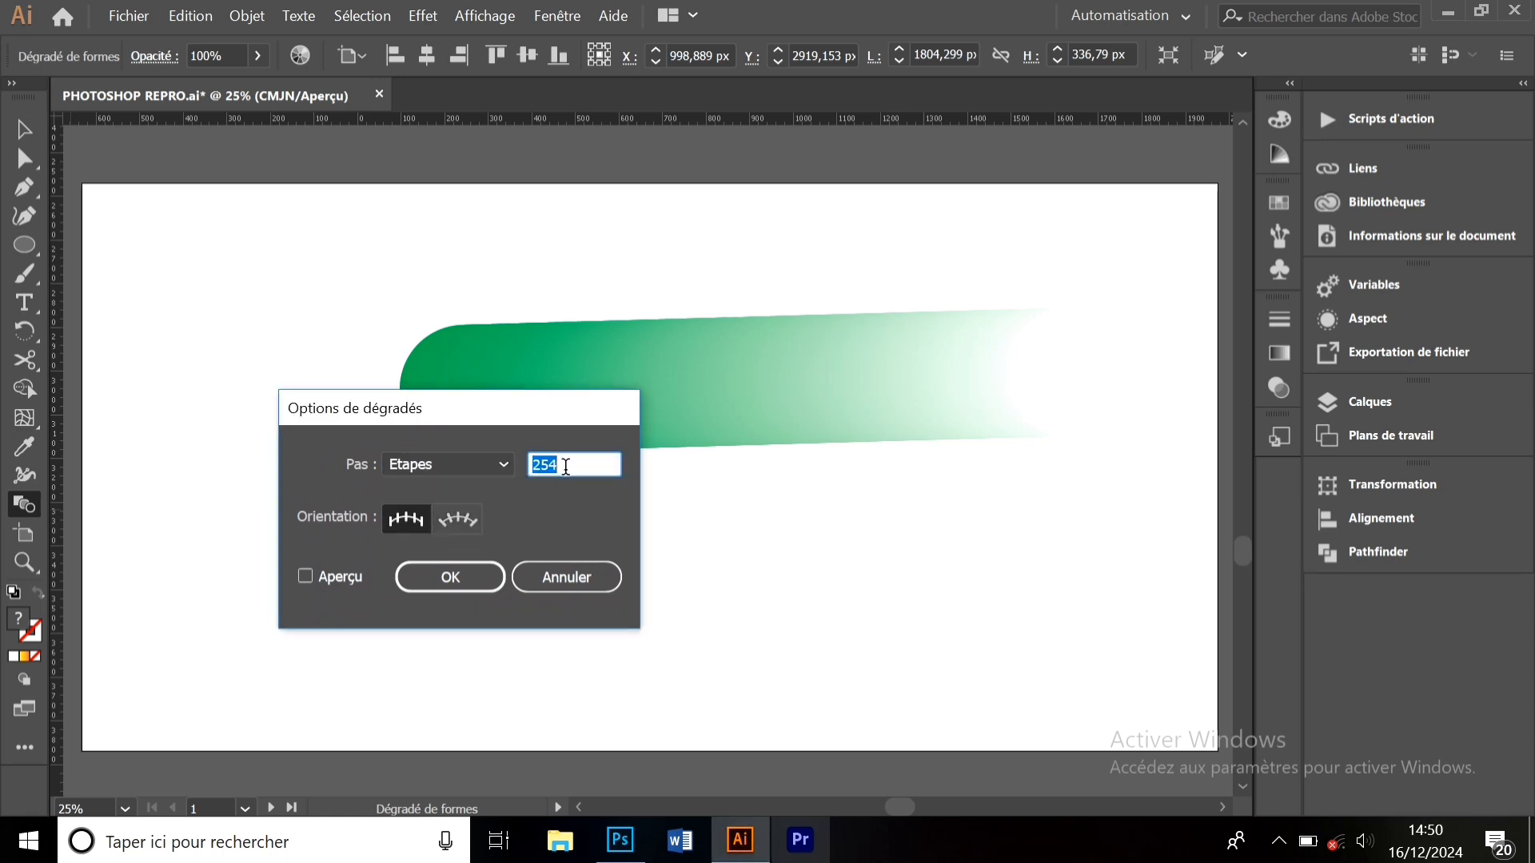
text(4)
click(306, 576)
drag(442, 424, 361, 453)
click(385, 604)
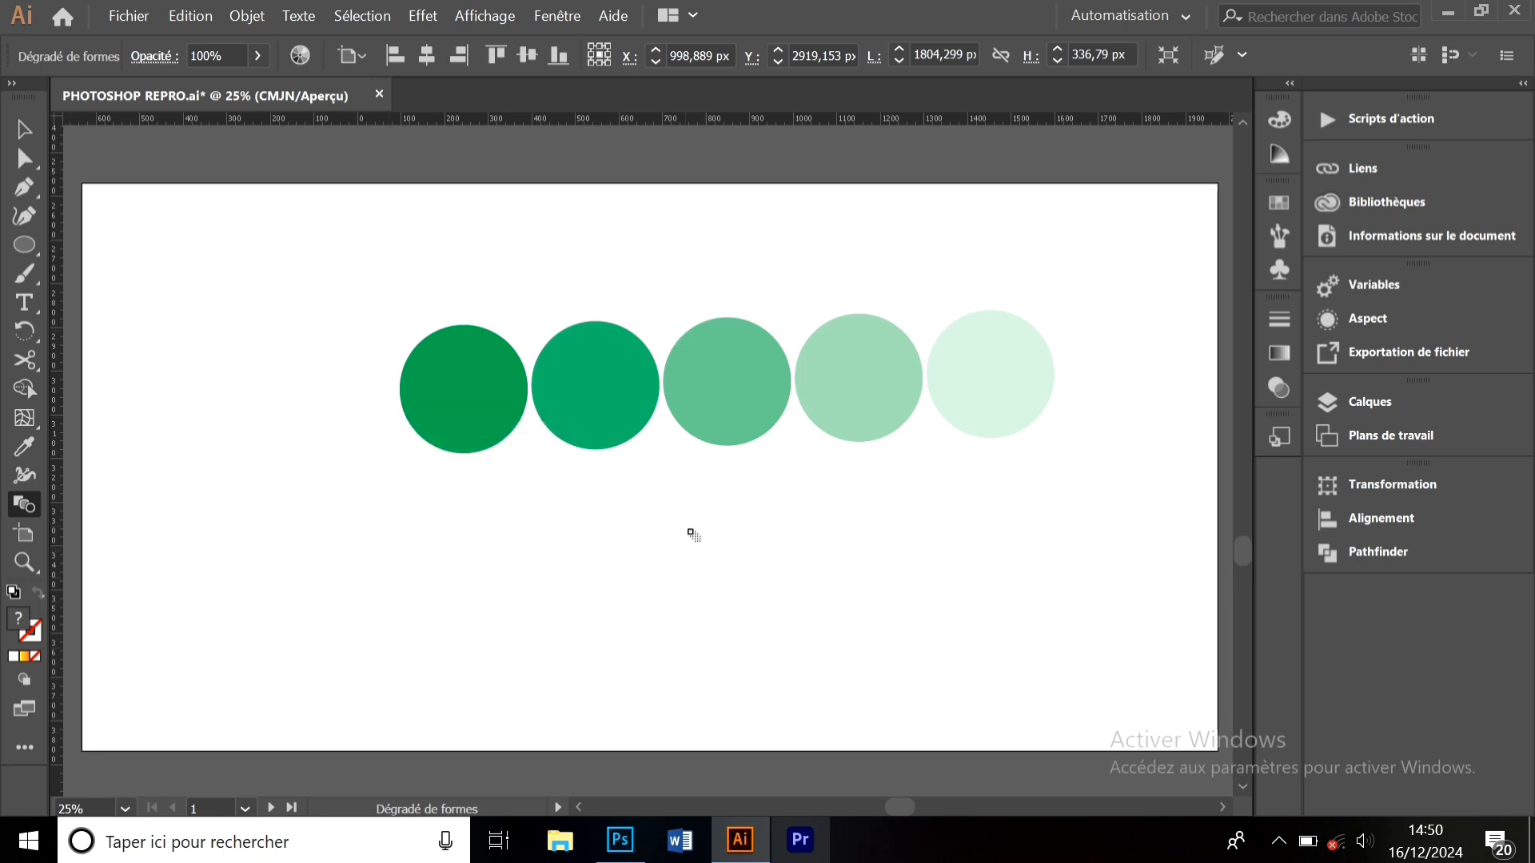
- Move the five-circle blend down-left, then delete it
click(24, 128)
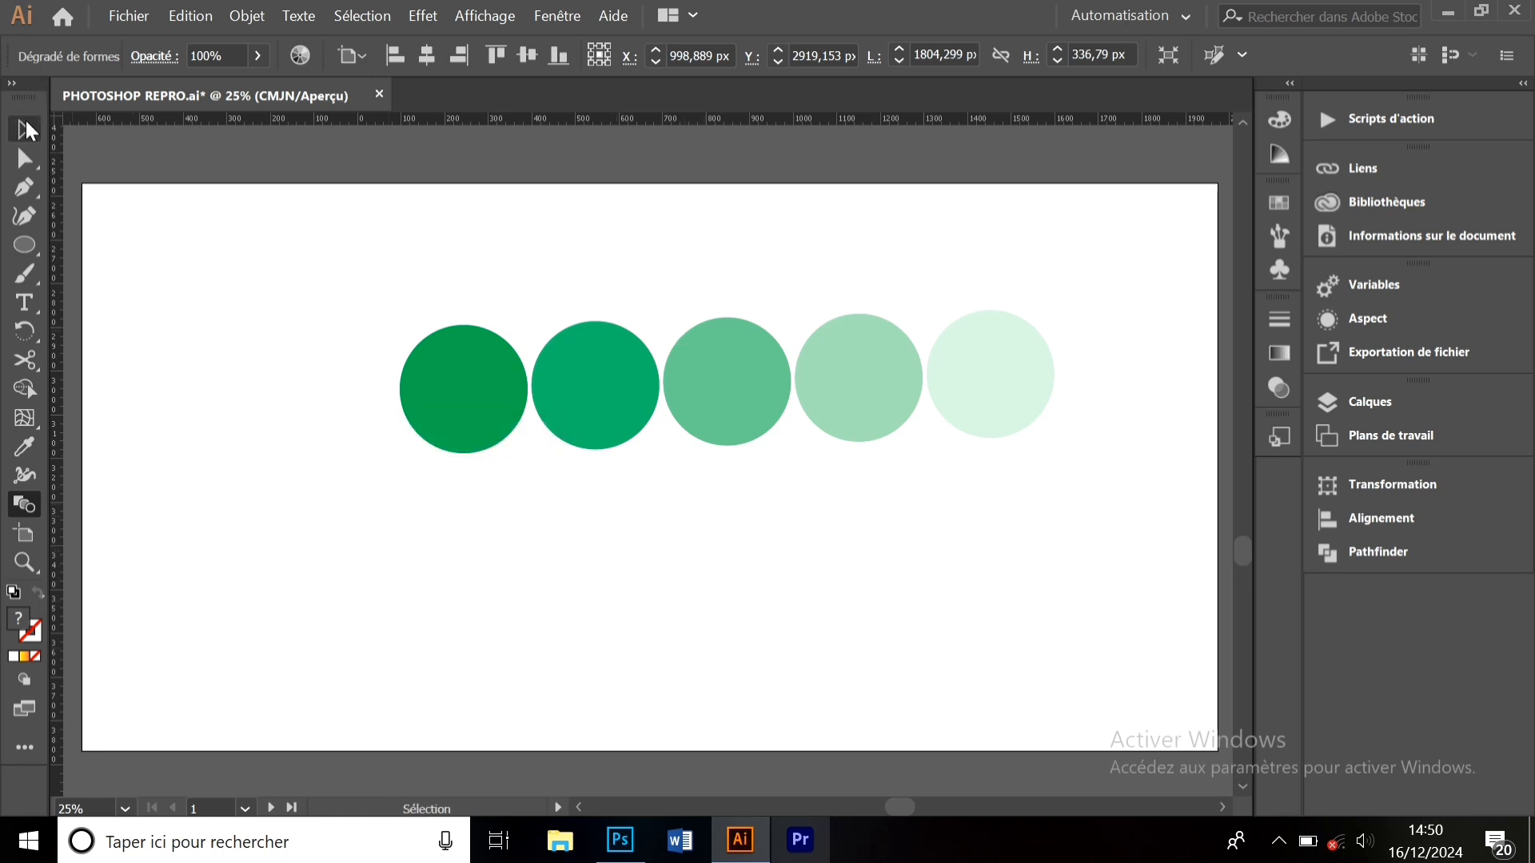
drag(737, 361, 678, 471)
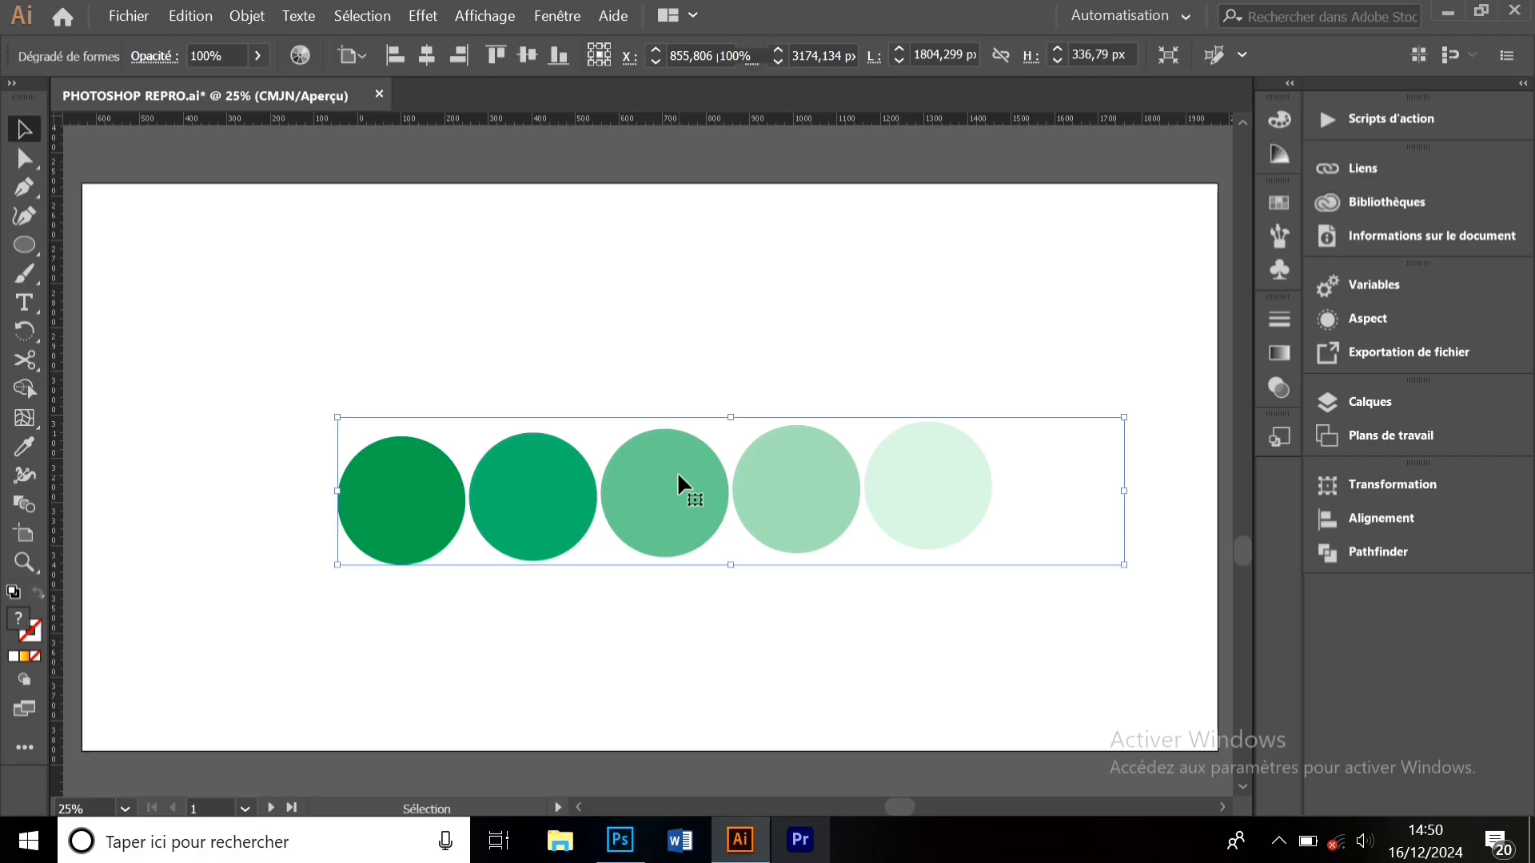
key(Delete)
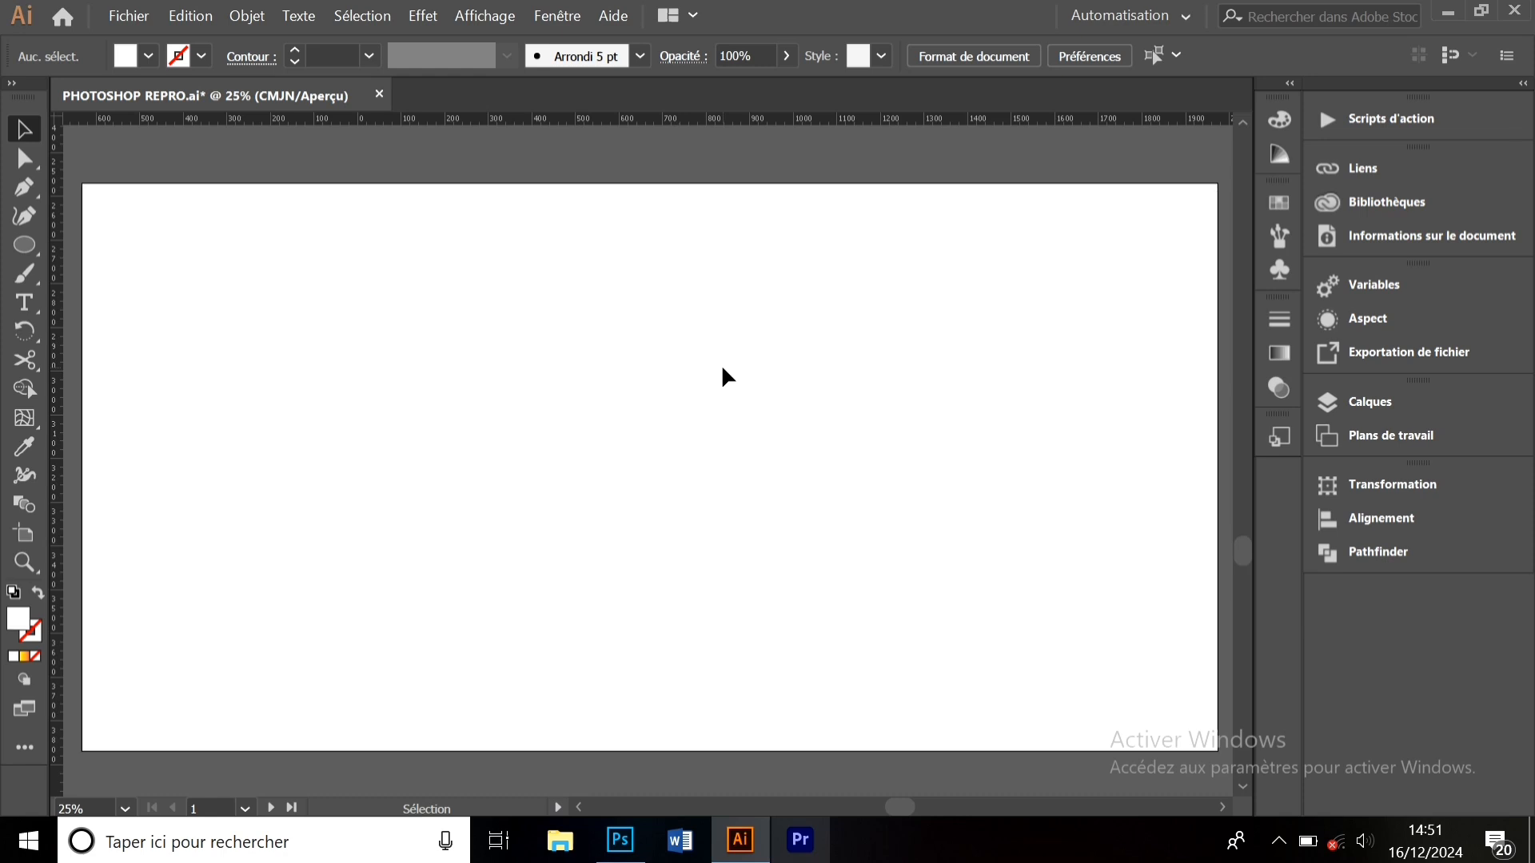
- Duplicate the artboard to the right as artboard 03 and select it
click(25, 536)
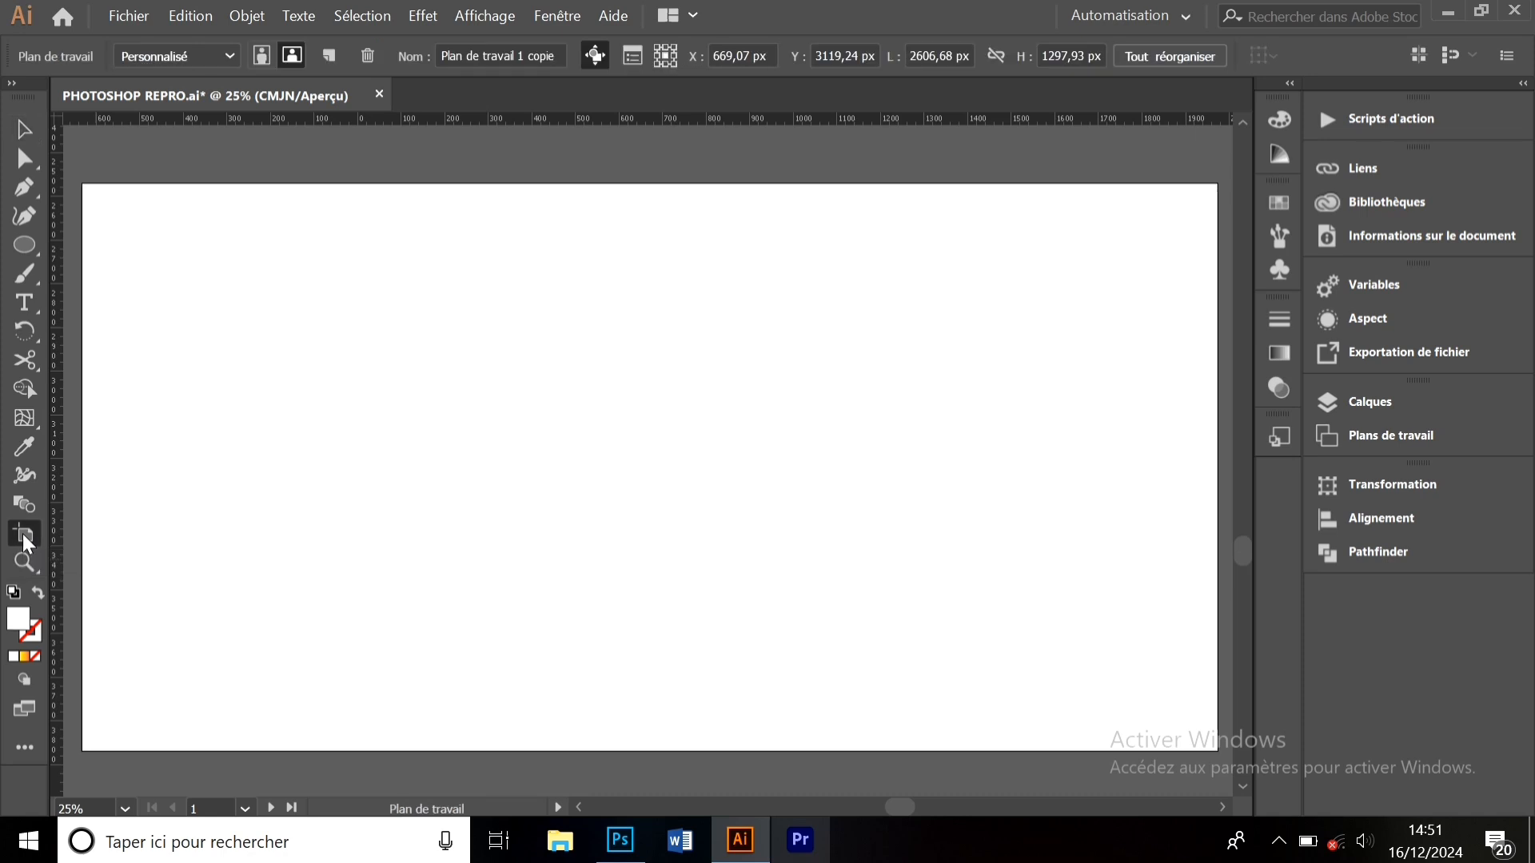
key(ctrl+minus)
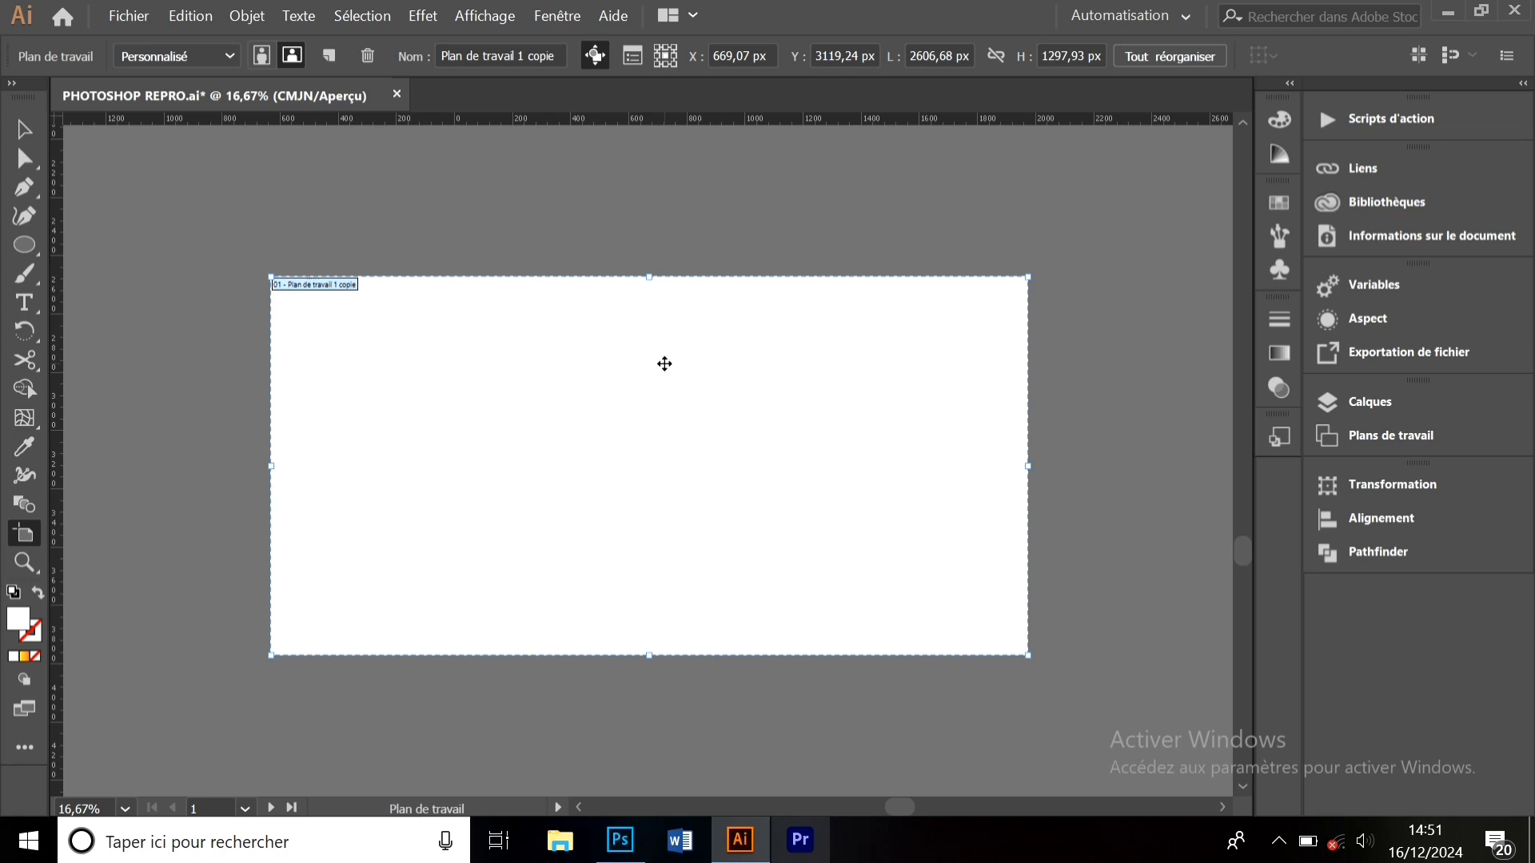
drag(664, 364, 1182, 565)
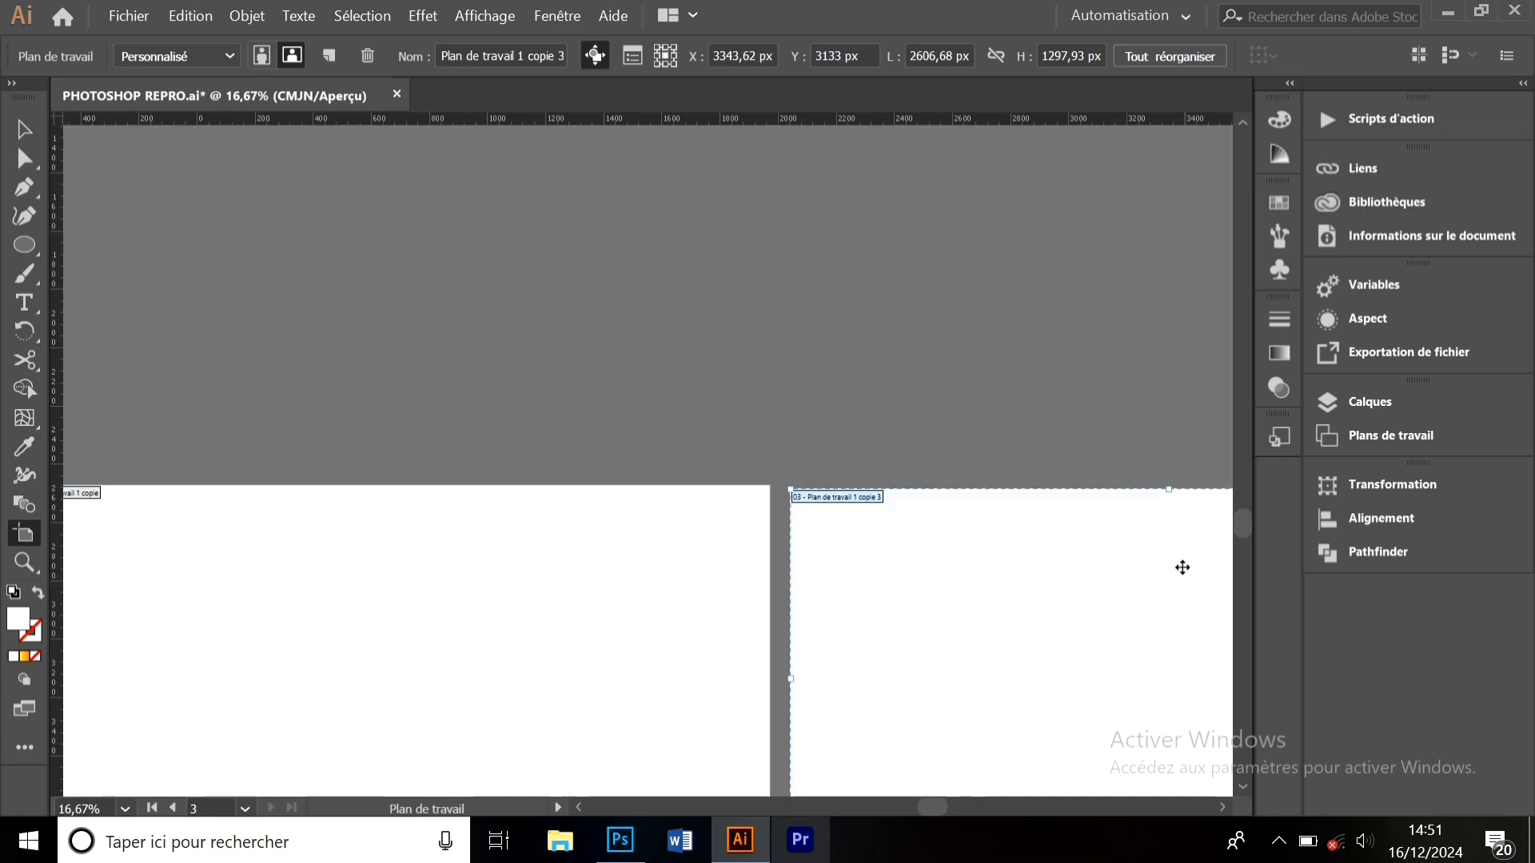
mouse_move(1237, 524)
mouse_down()
mouse_move(1233, 552)
mouse_move(1241, 514)
mouse_move(1241, 530)
mouse_up()
key(ctrl+minus)
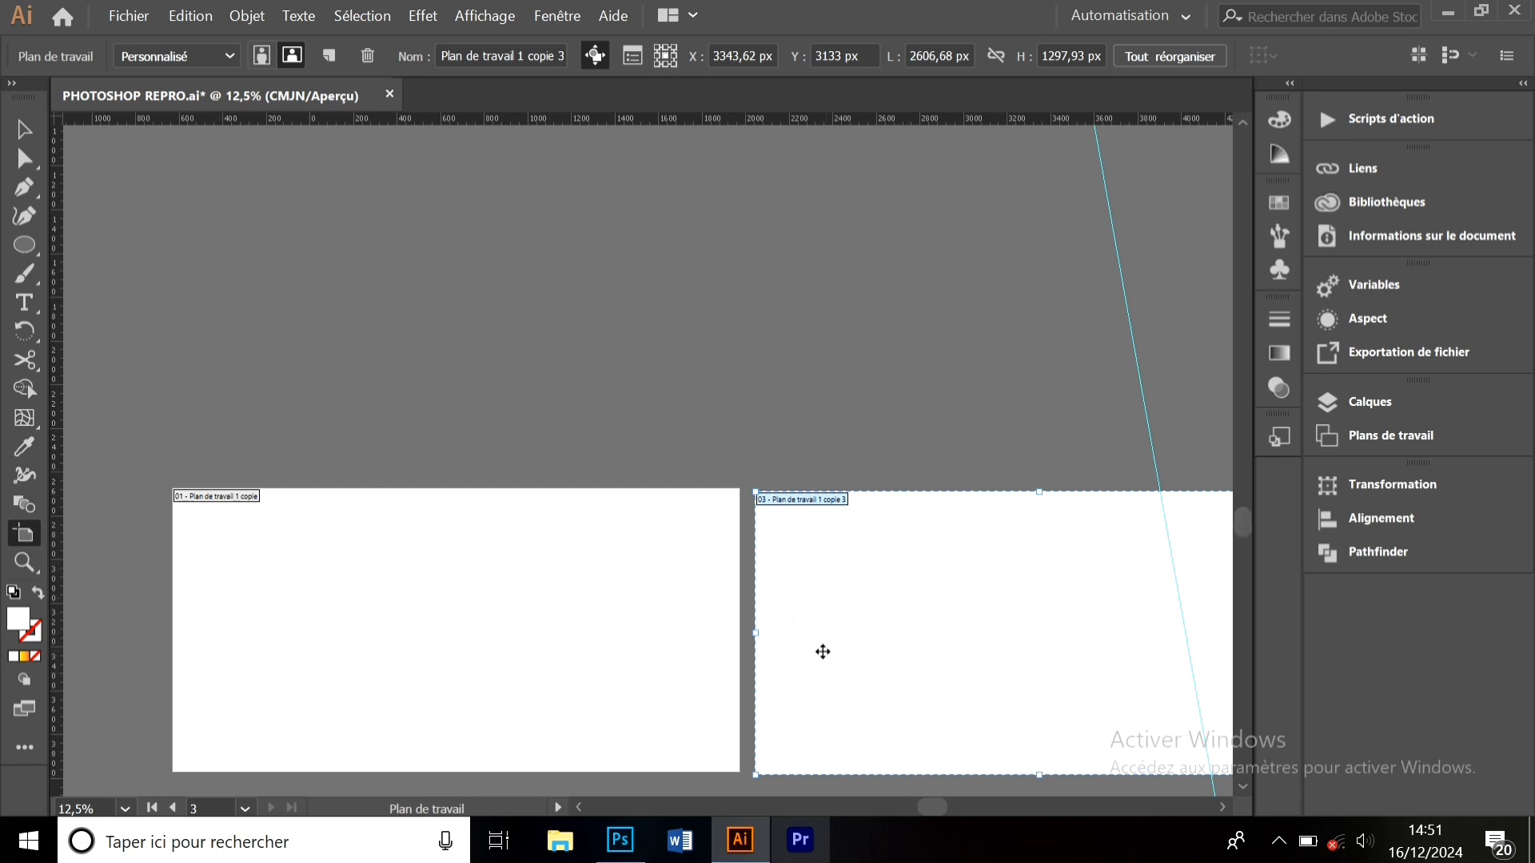
drag(933, 808, 952, 810)
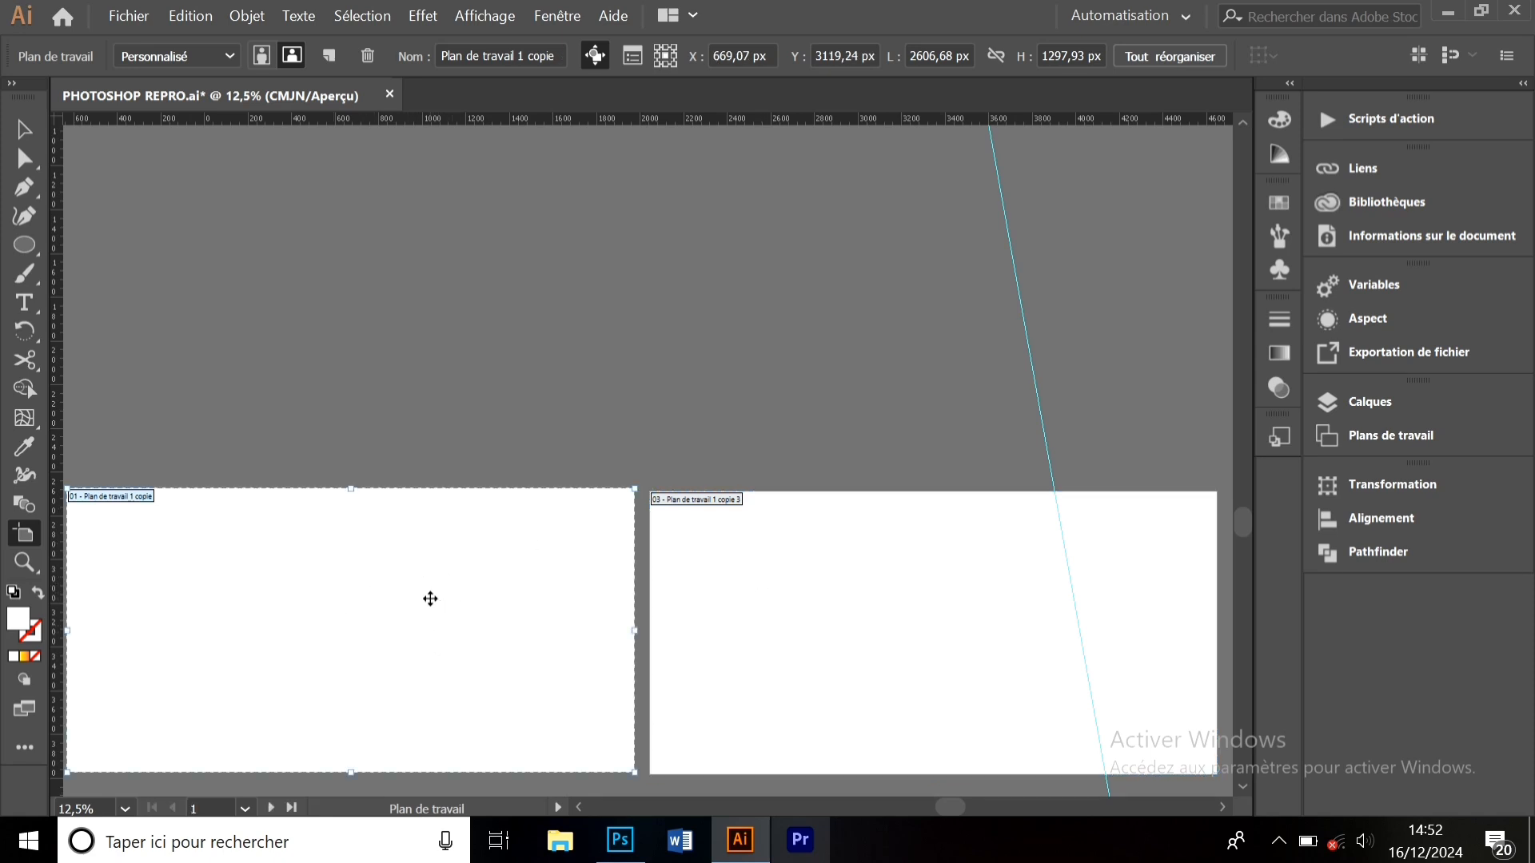
click(809, 620)
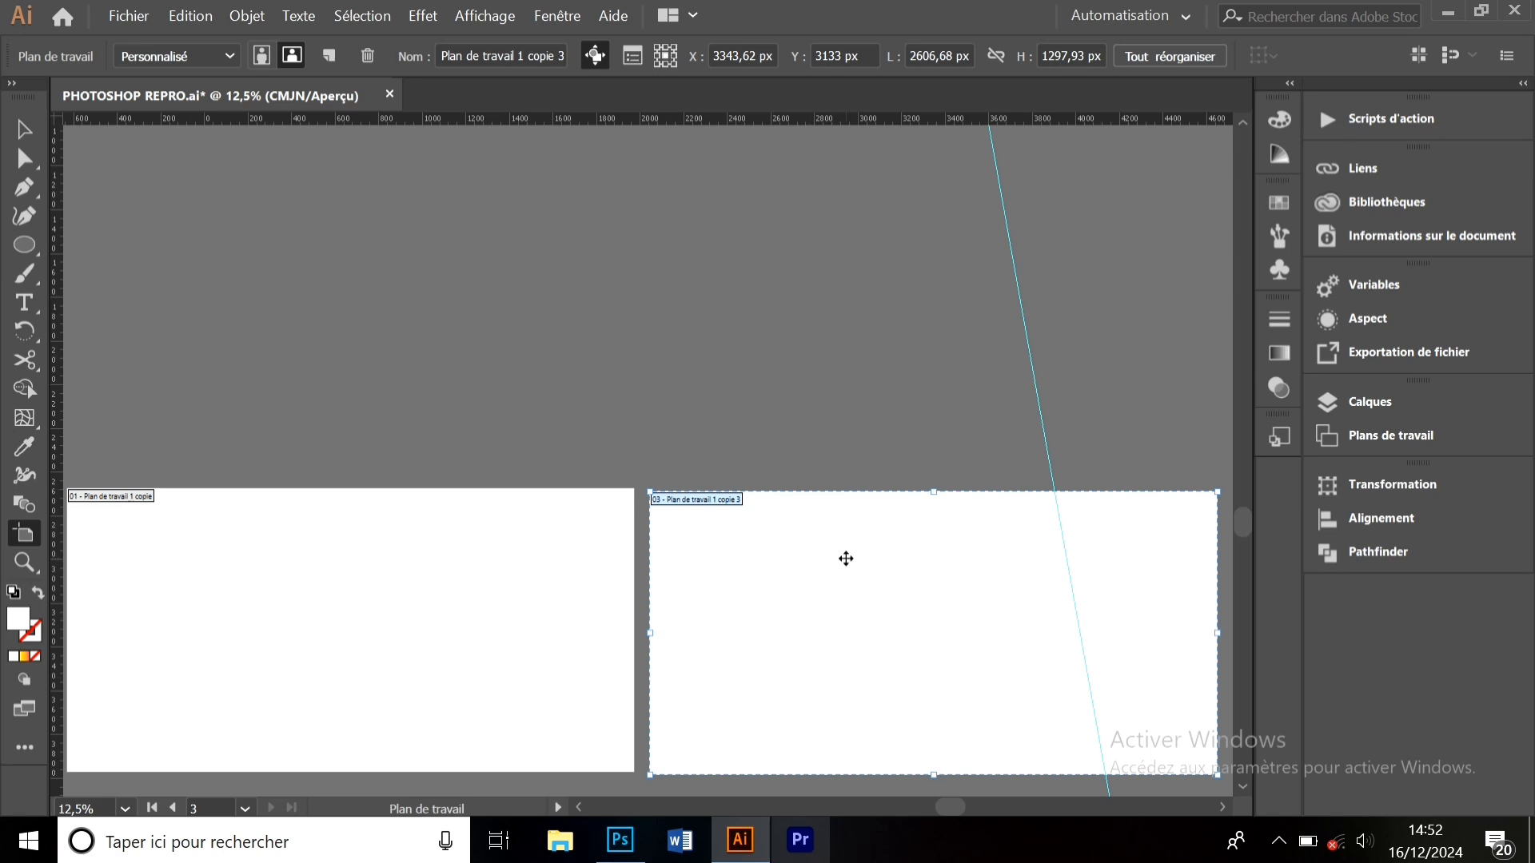
- Resize artboard 03 to A4, 595,28 × 841,89 px, in portrait orientation
click(229, 56)
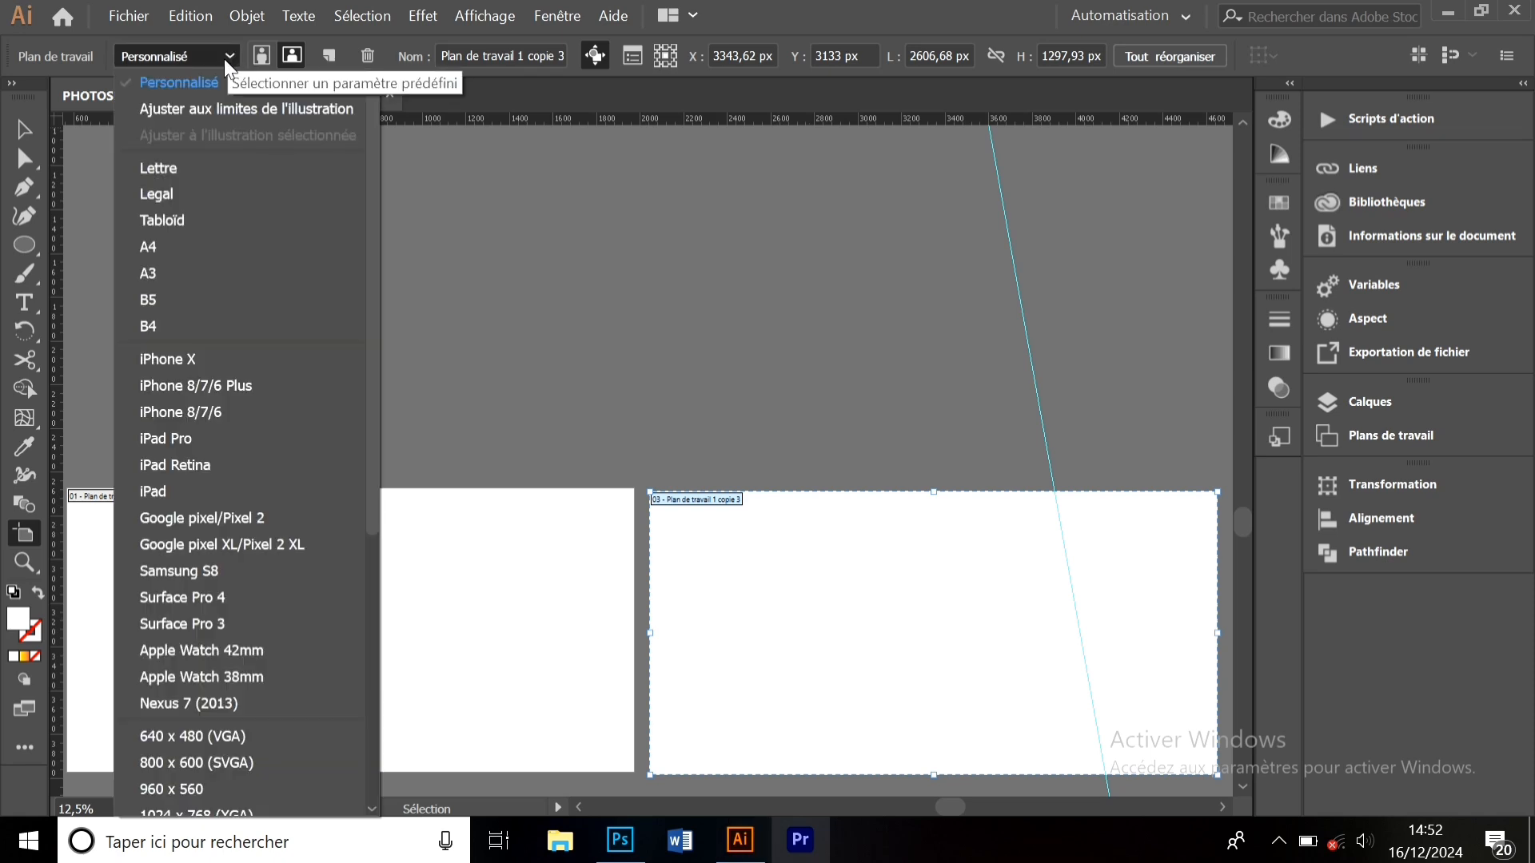
click(169, 253)
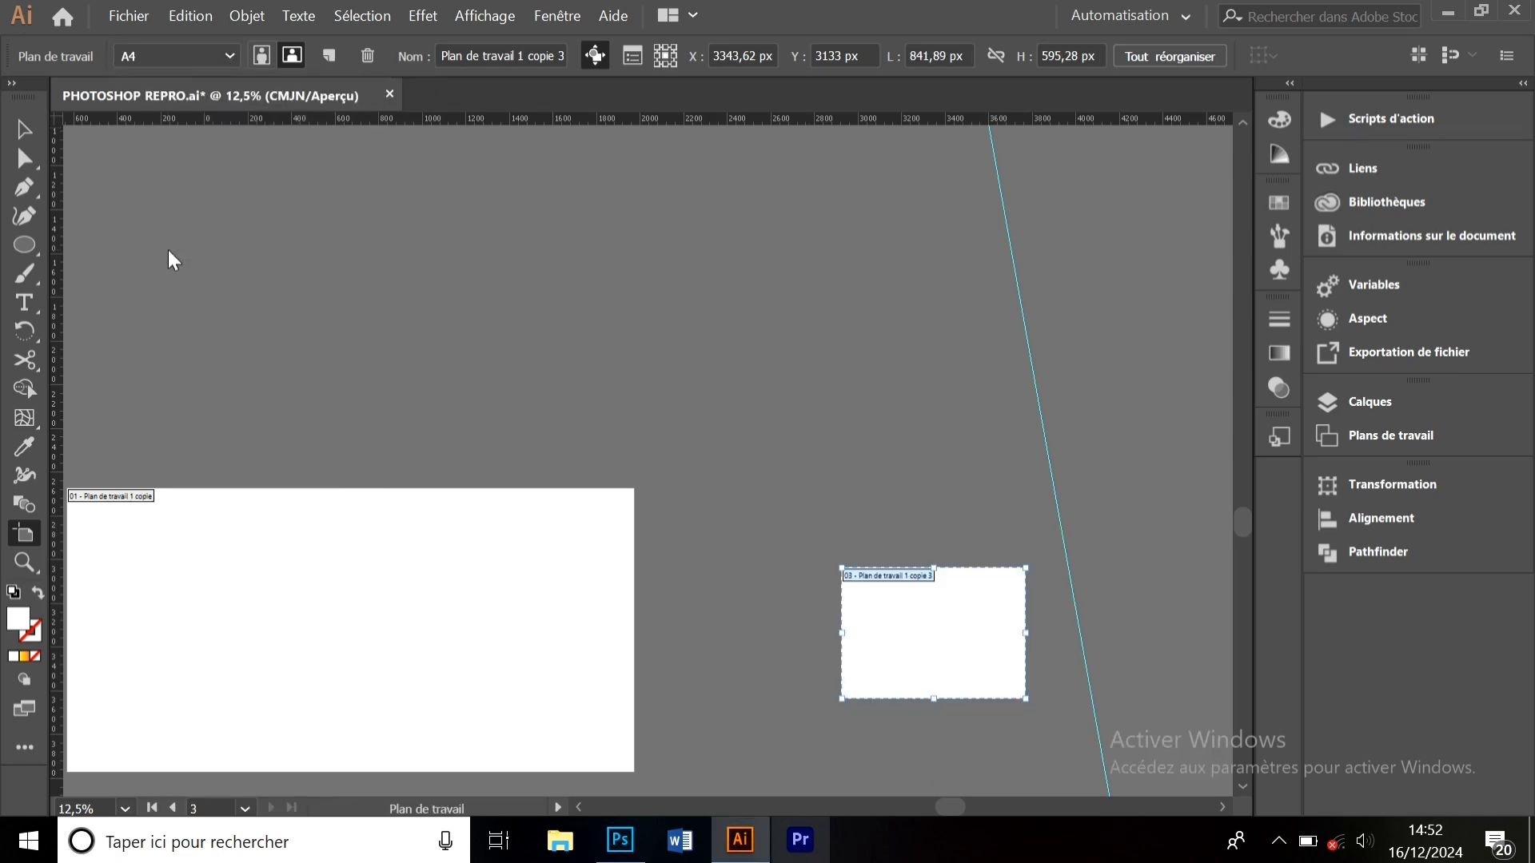
click(199, 54)
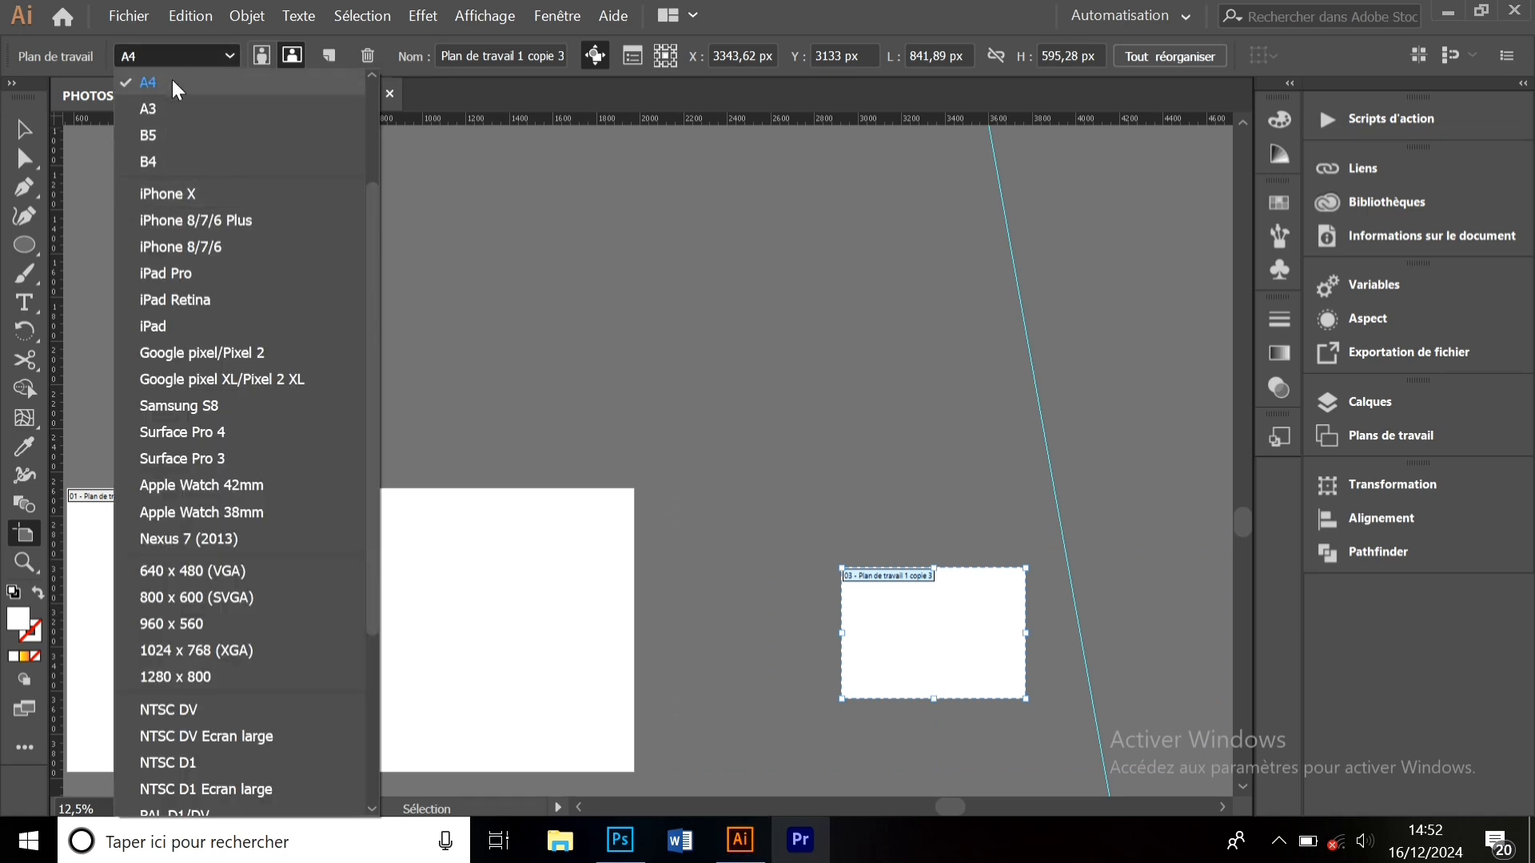
click(395, 56)
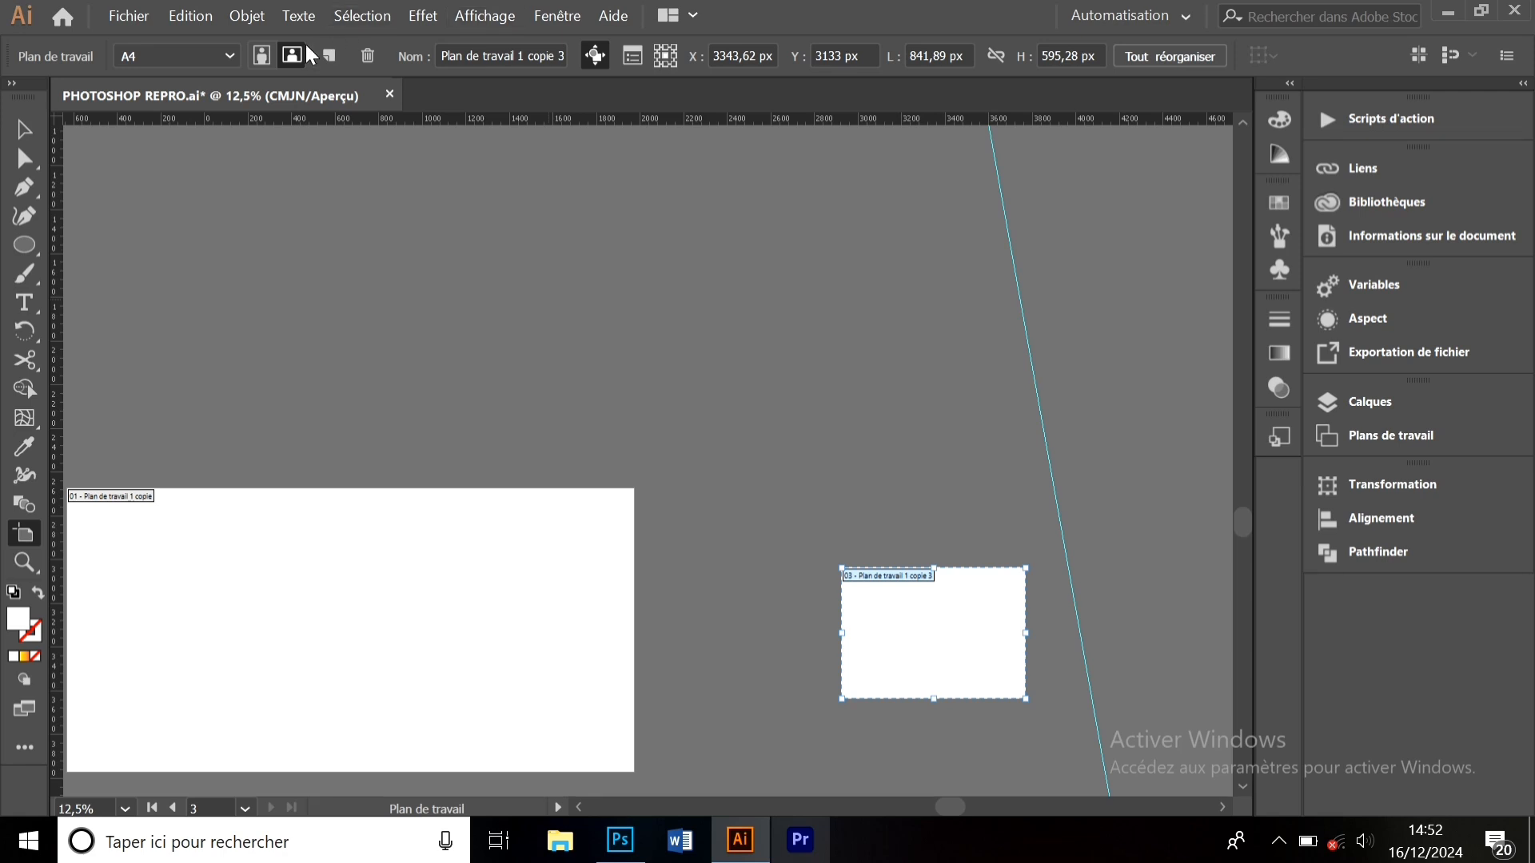
click(262, 54)
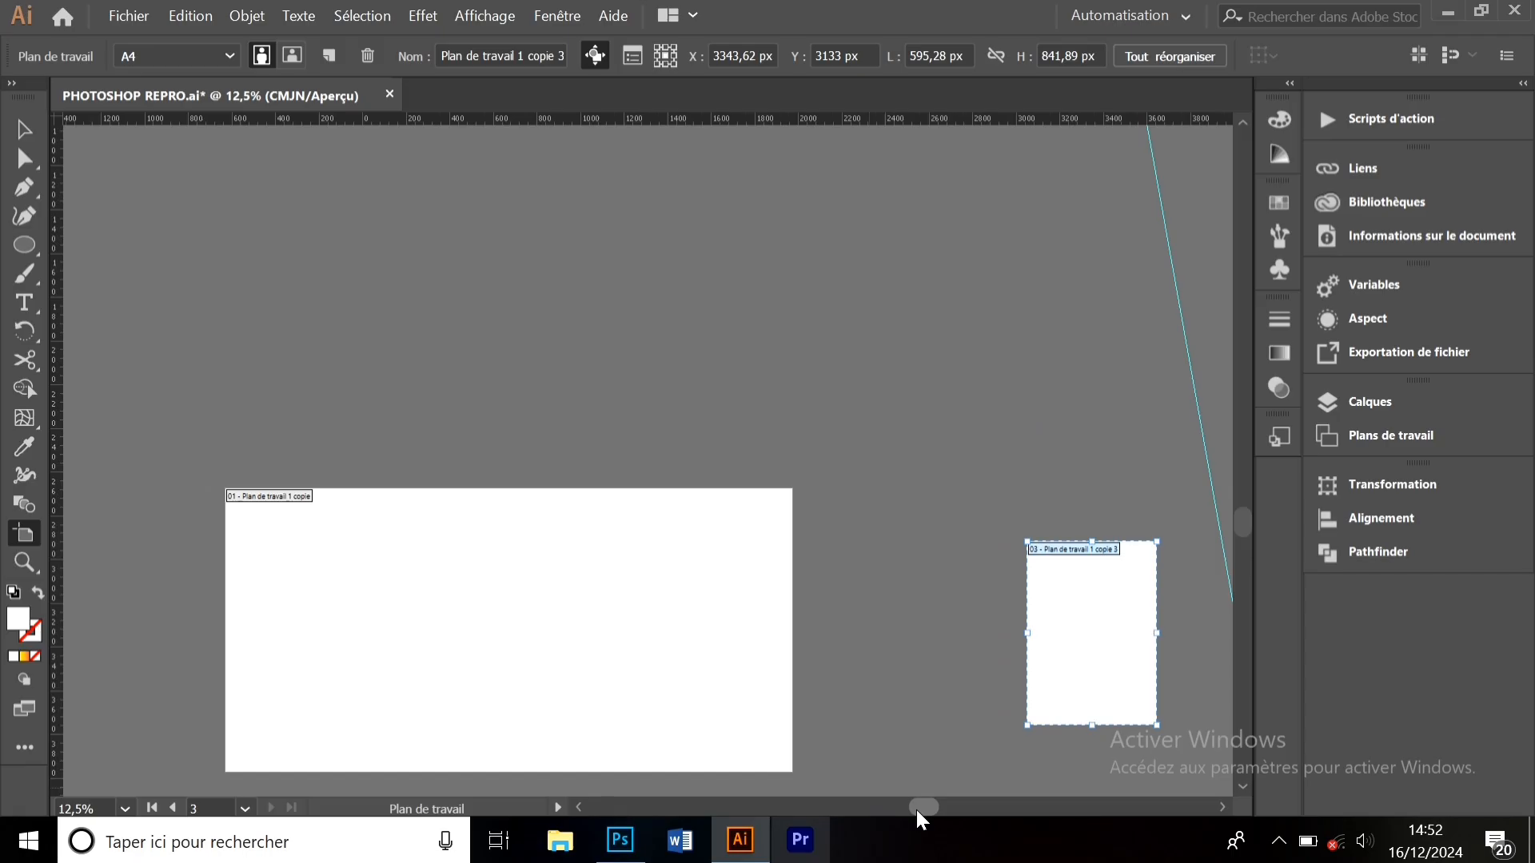
- Scroll and zoom in until artboard 01 - Plan de travail 1 copie fills the window
drag(915, 815, 925, 808)
drag(1241, 518, 1241, 527)
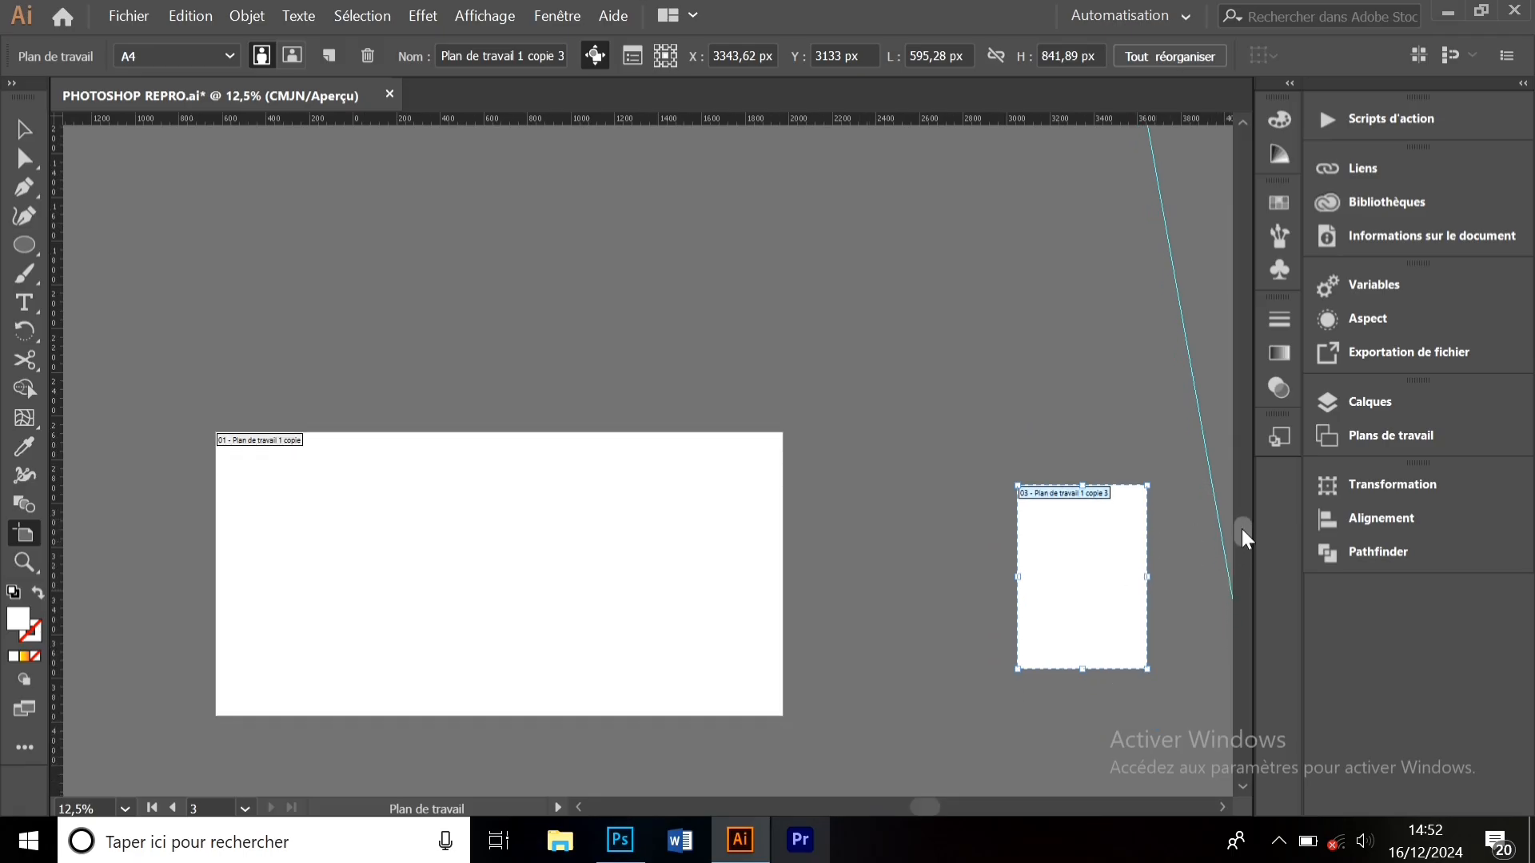
key(ctrl+plus)
key(ctrl+plus)
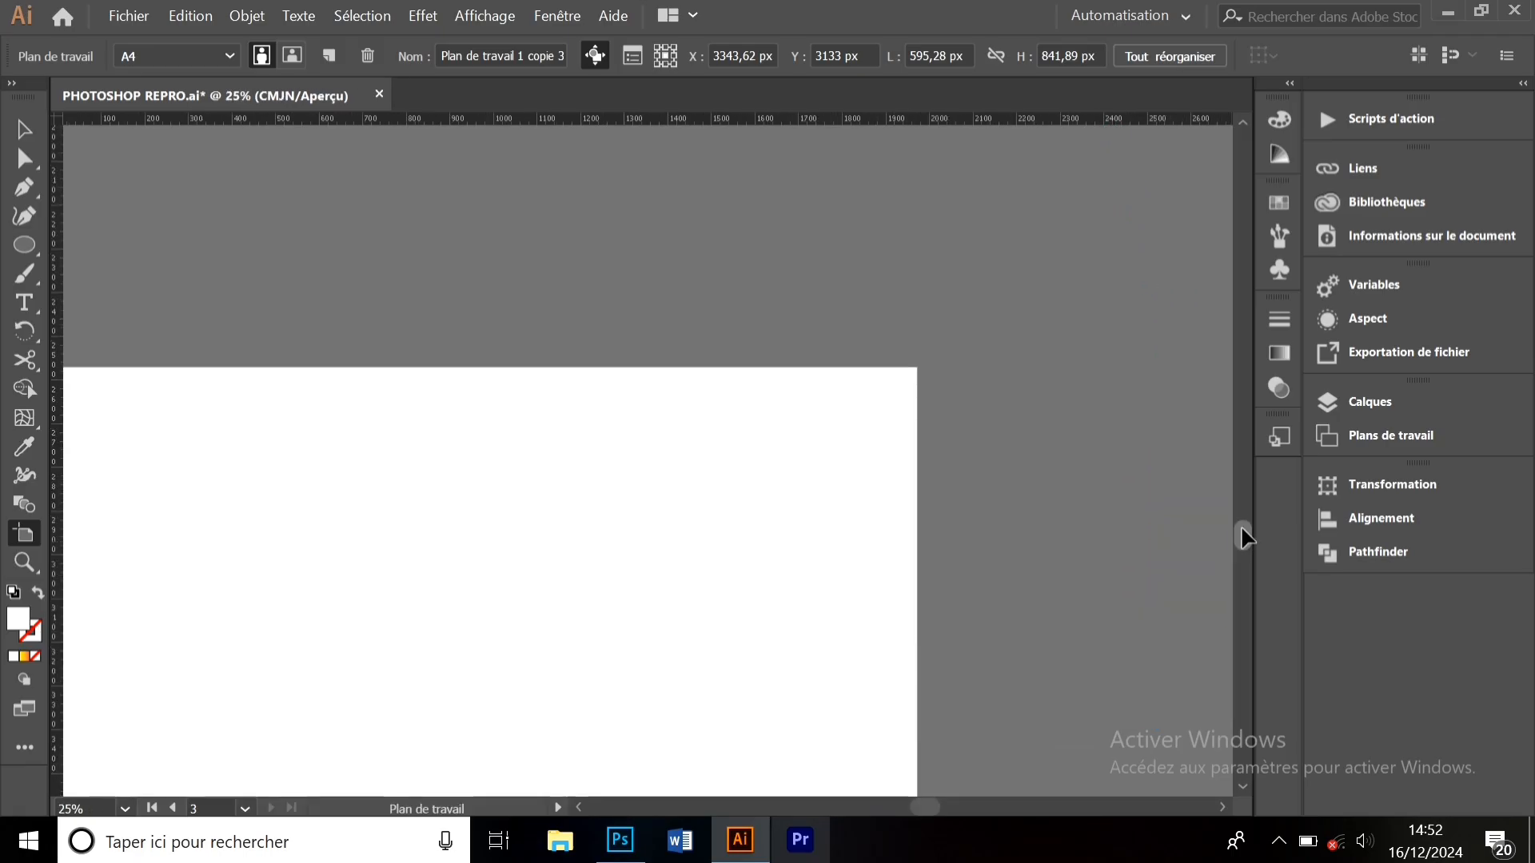
drag(916, 816, 895, 809)
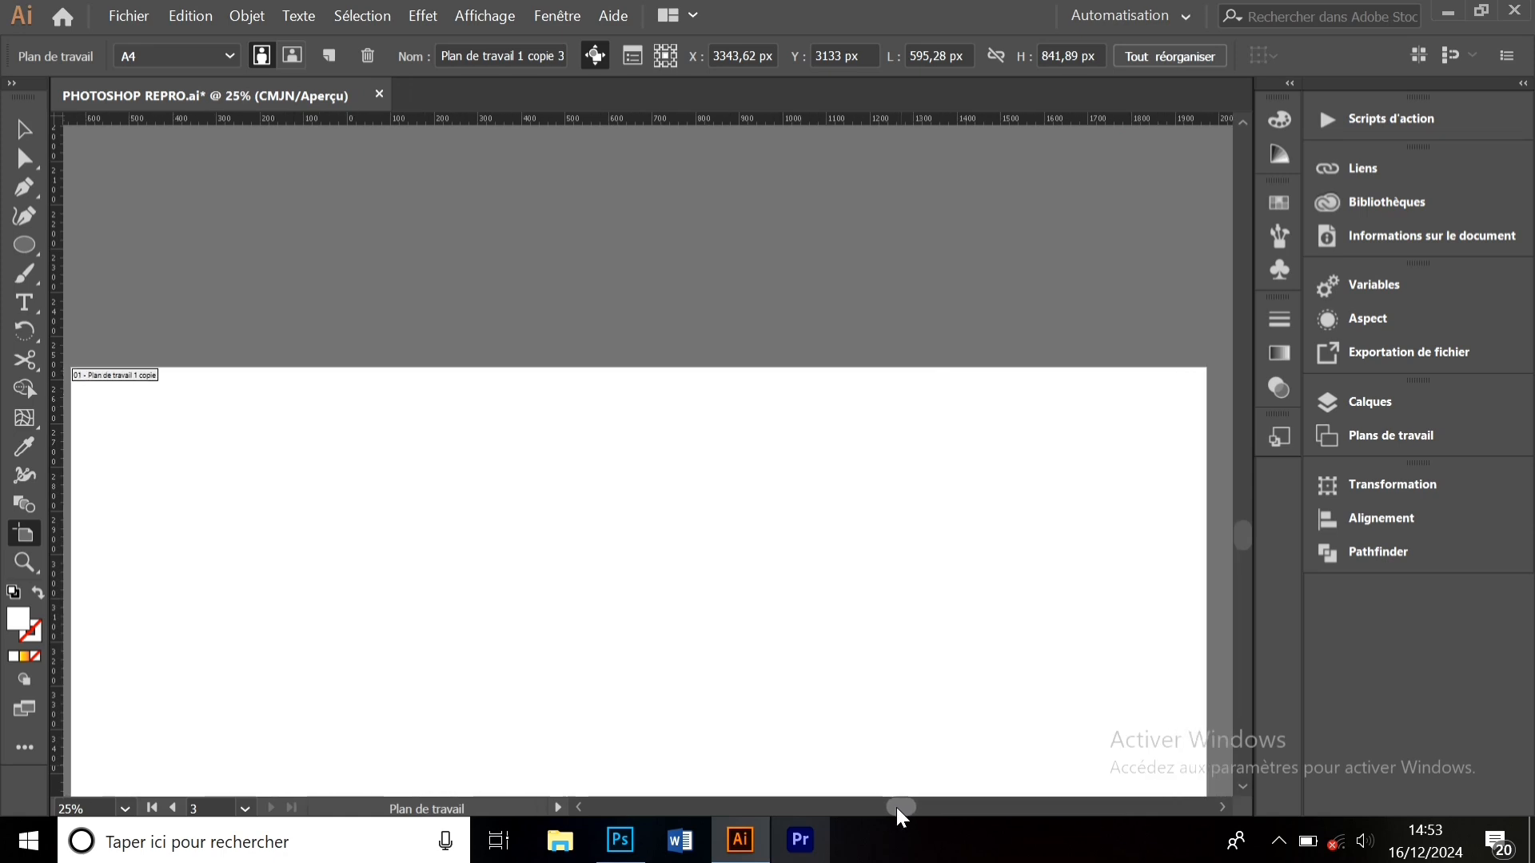
drag(1242, 529, 1240, 551)
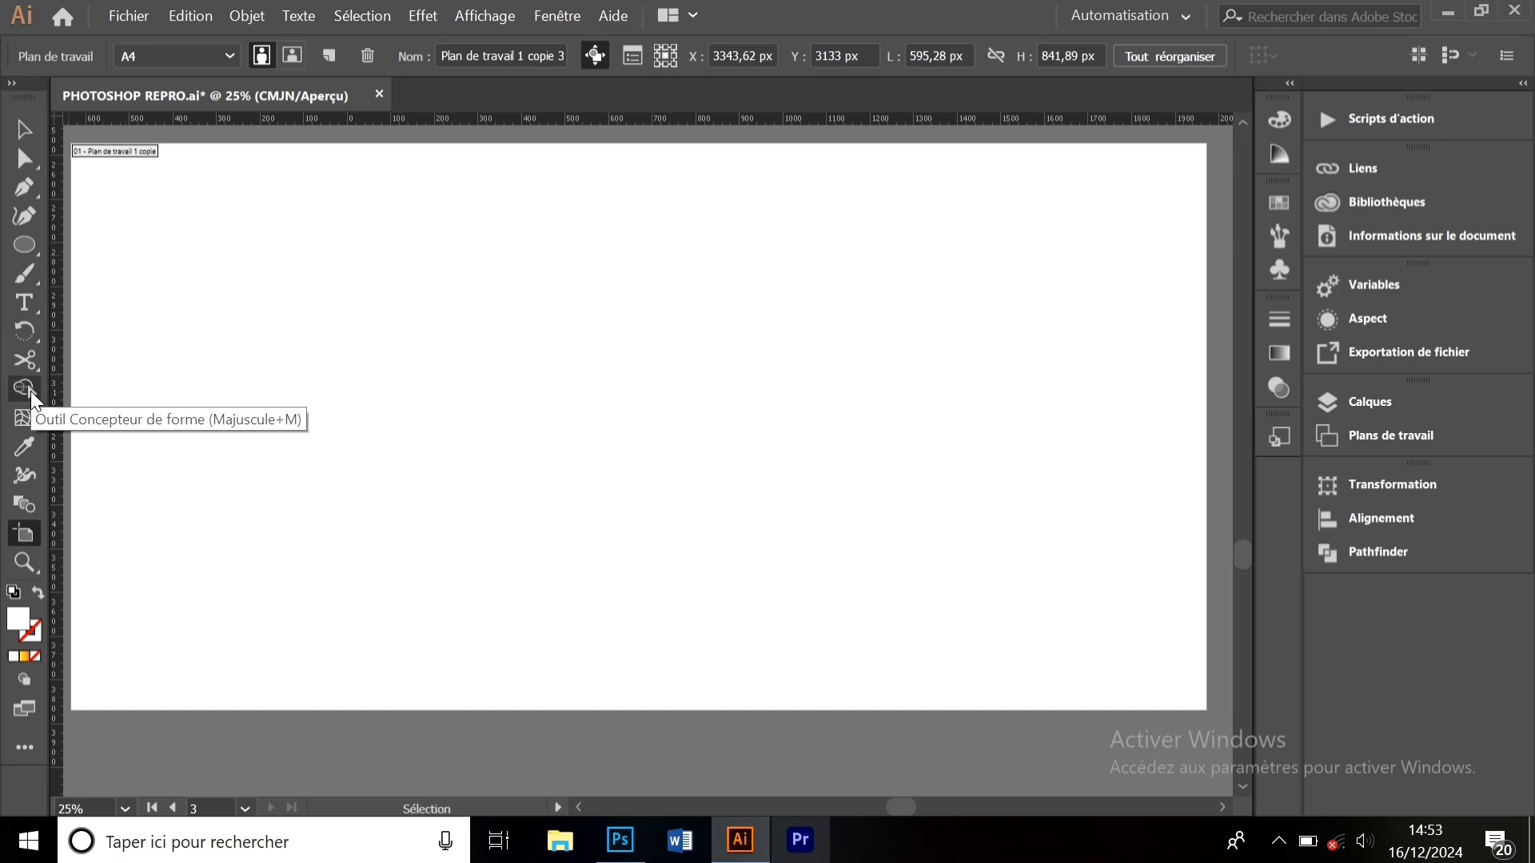
- Draw a black-filled circle and paste a copy overlapping it on the right
click(24, 246)
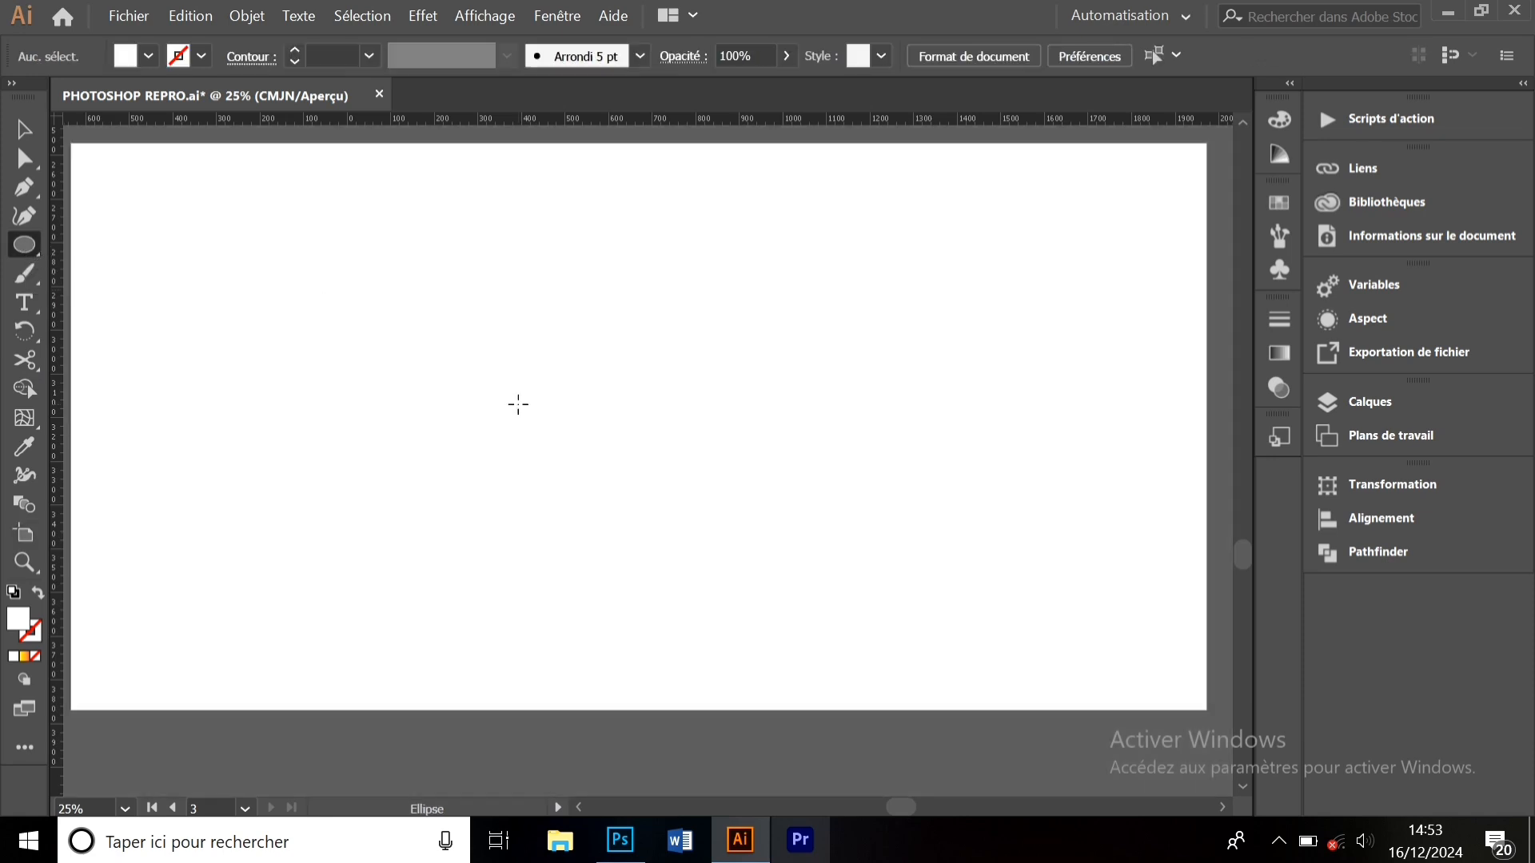
drag(455, 310, 666, 520)
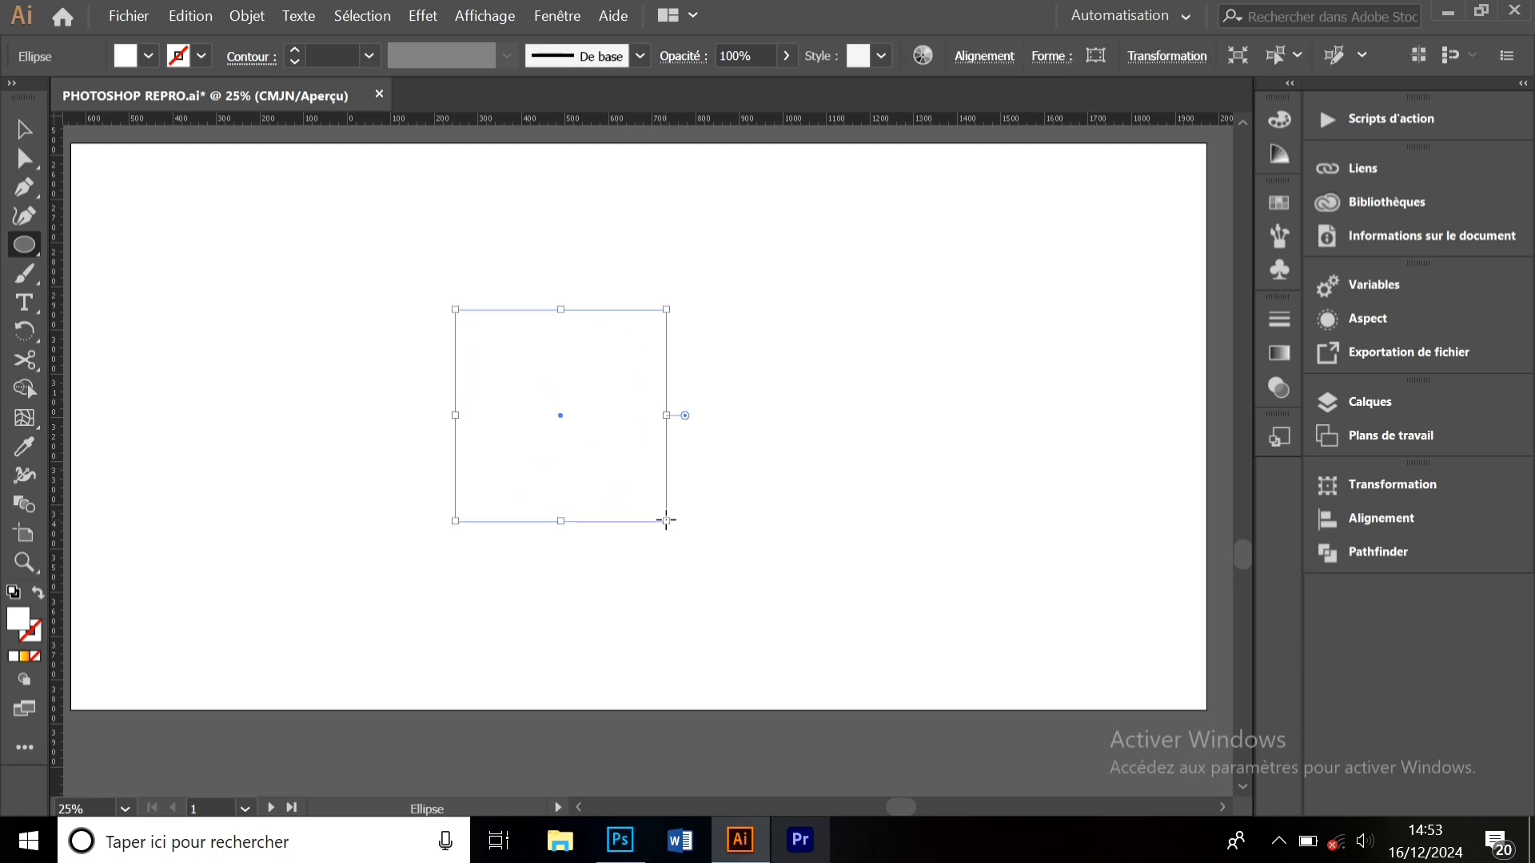
click(149, 56)
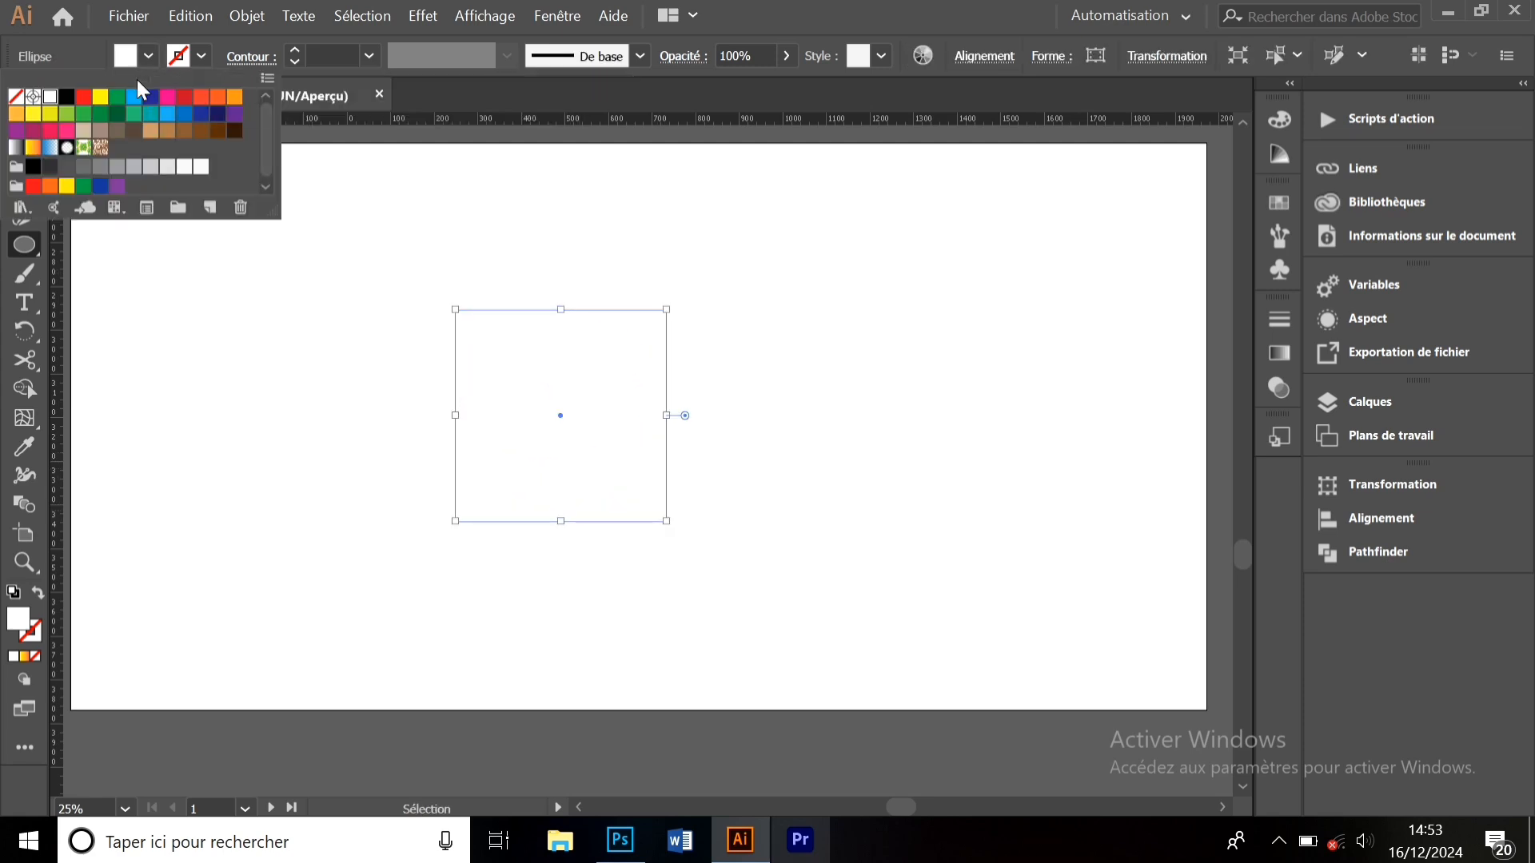
click(68, 96)
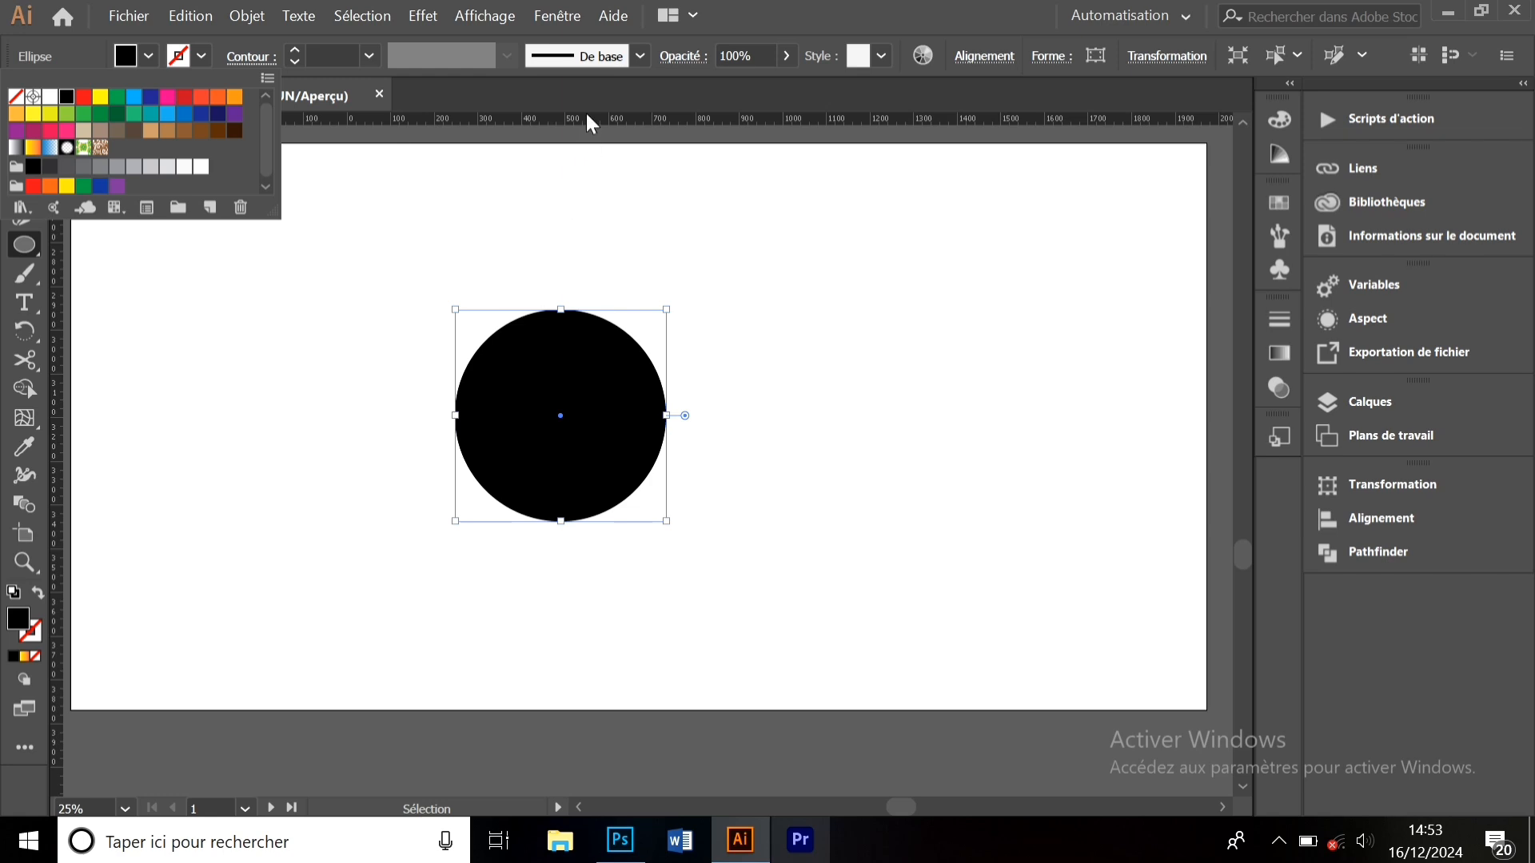
click(24, 129)
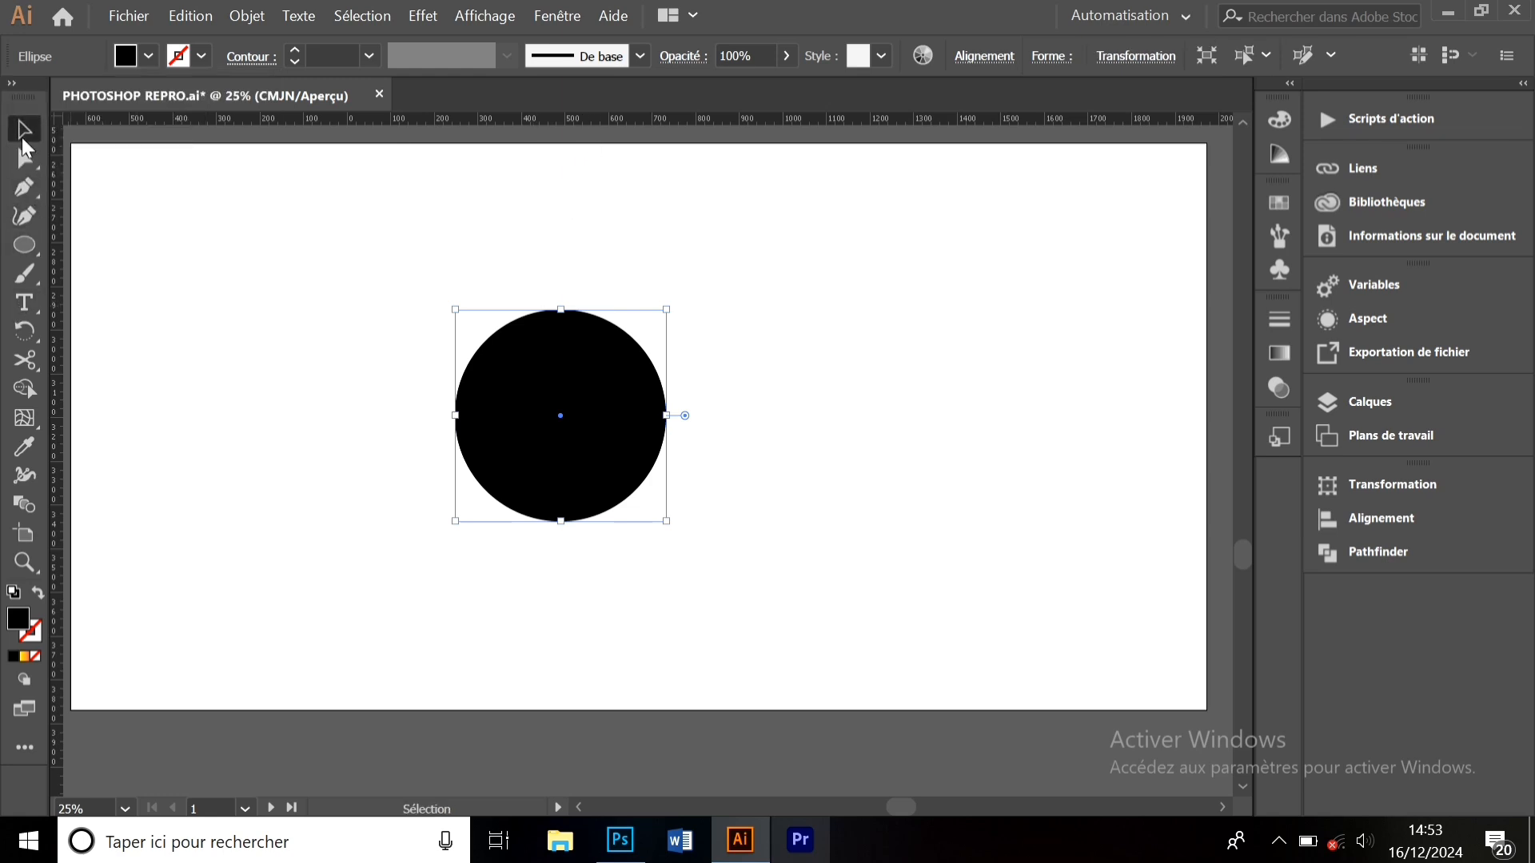
key(ctrl+c)
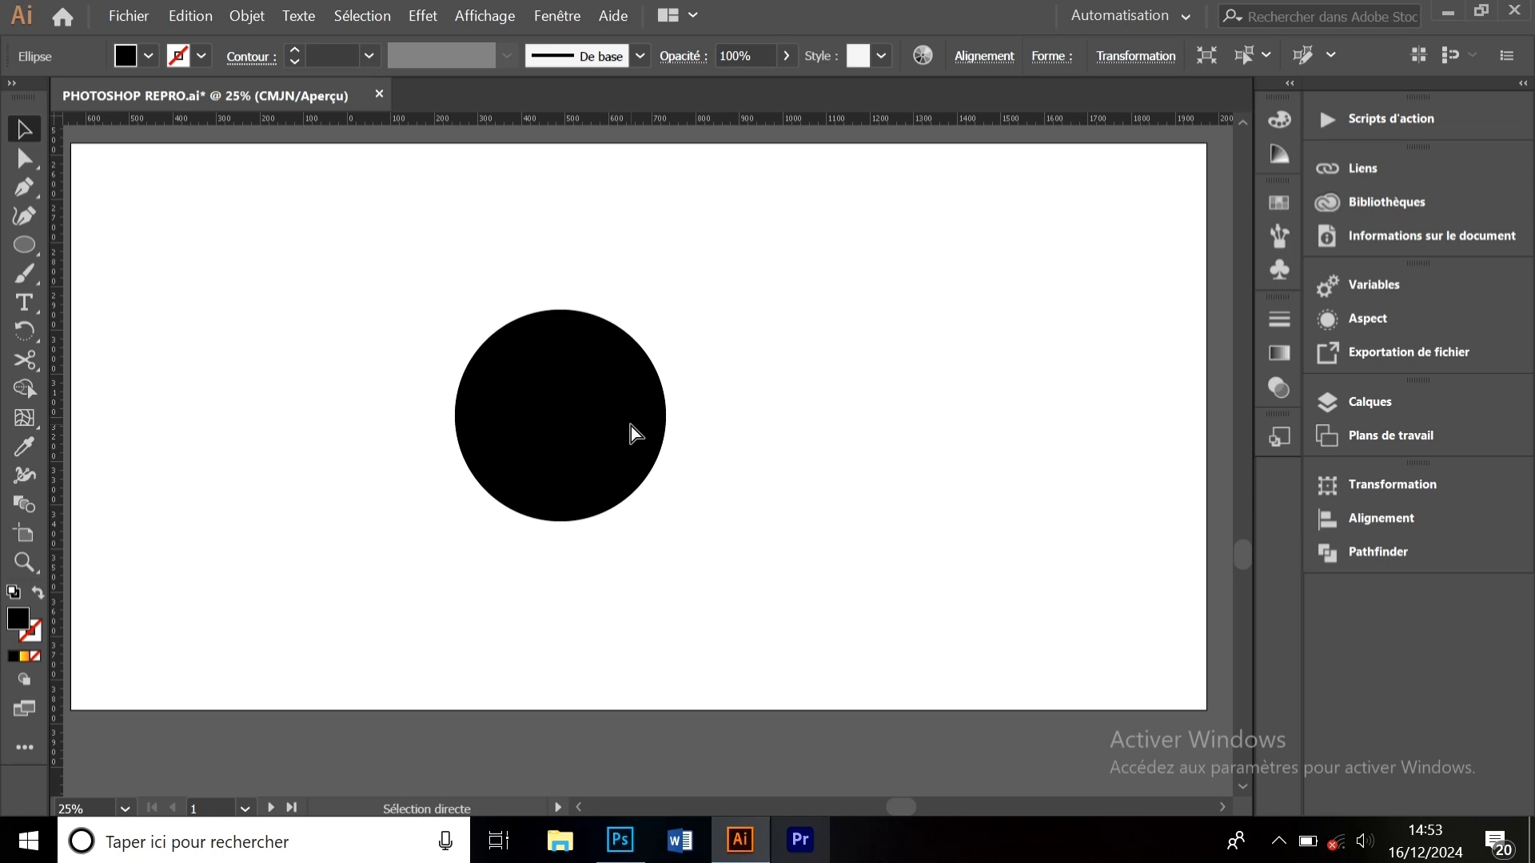
key(ctrl+v)
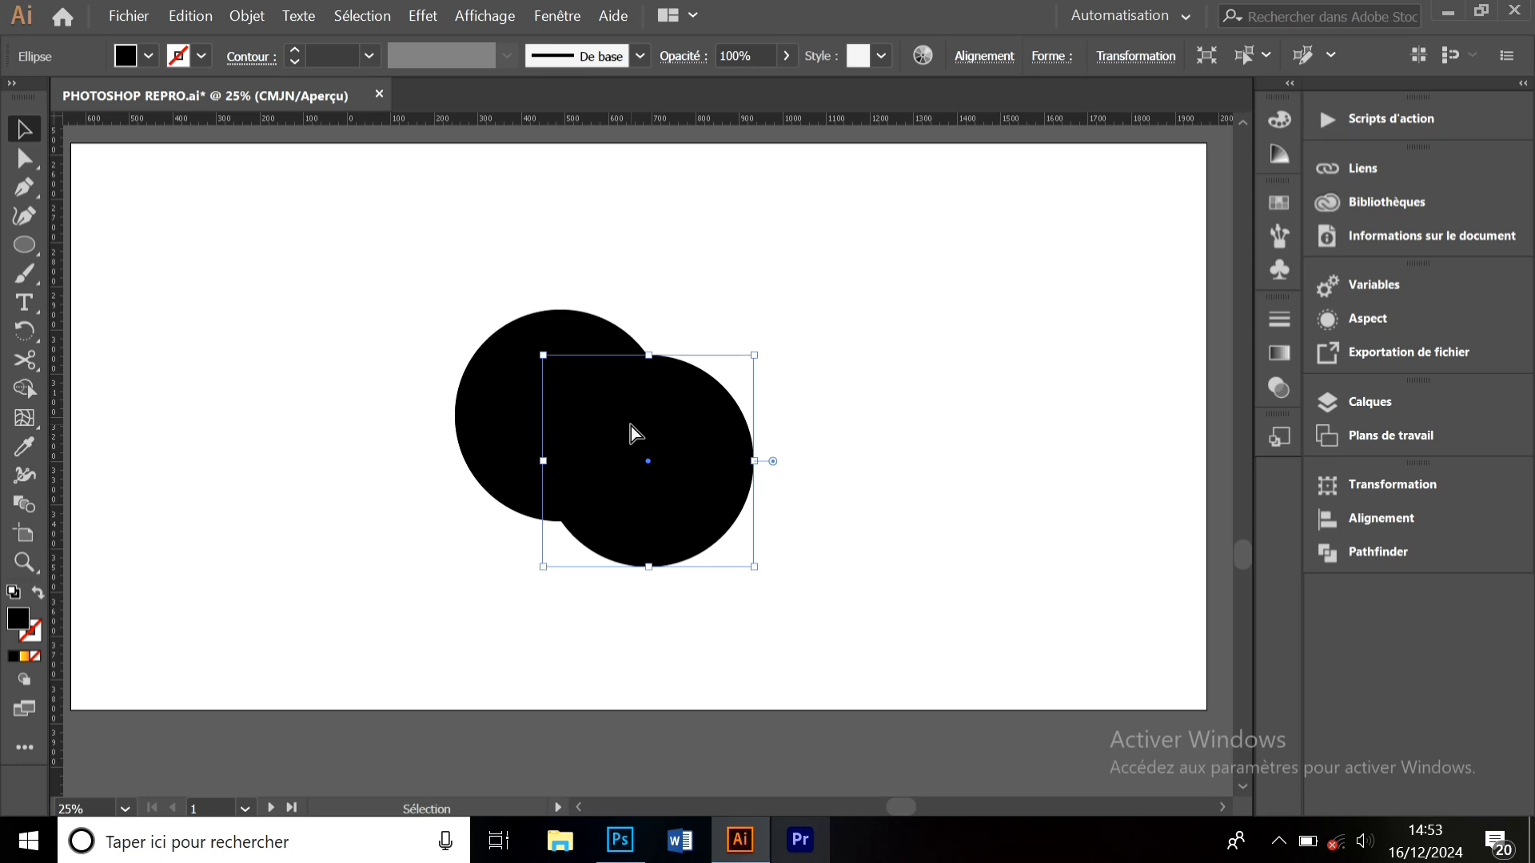
drag(682, 433, 694, 394)
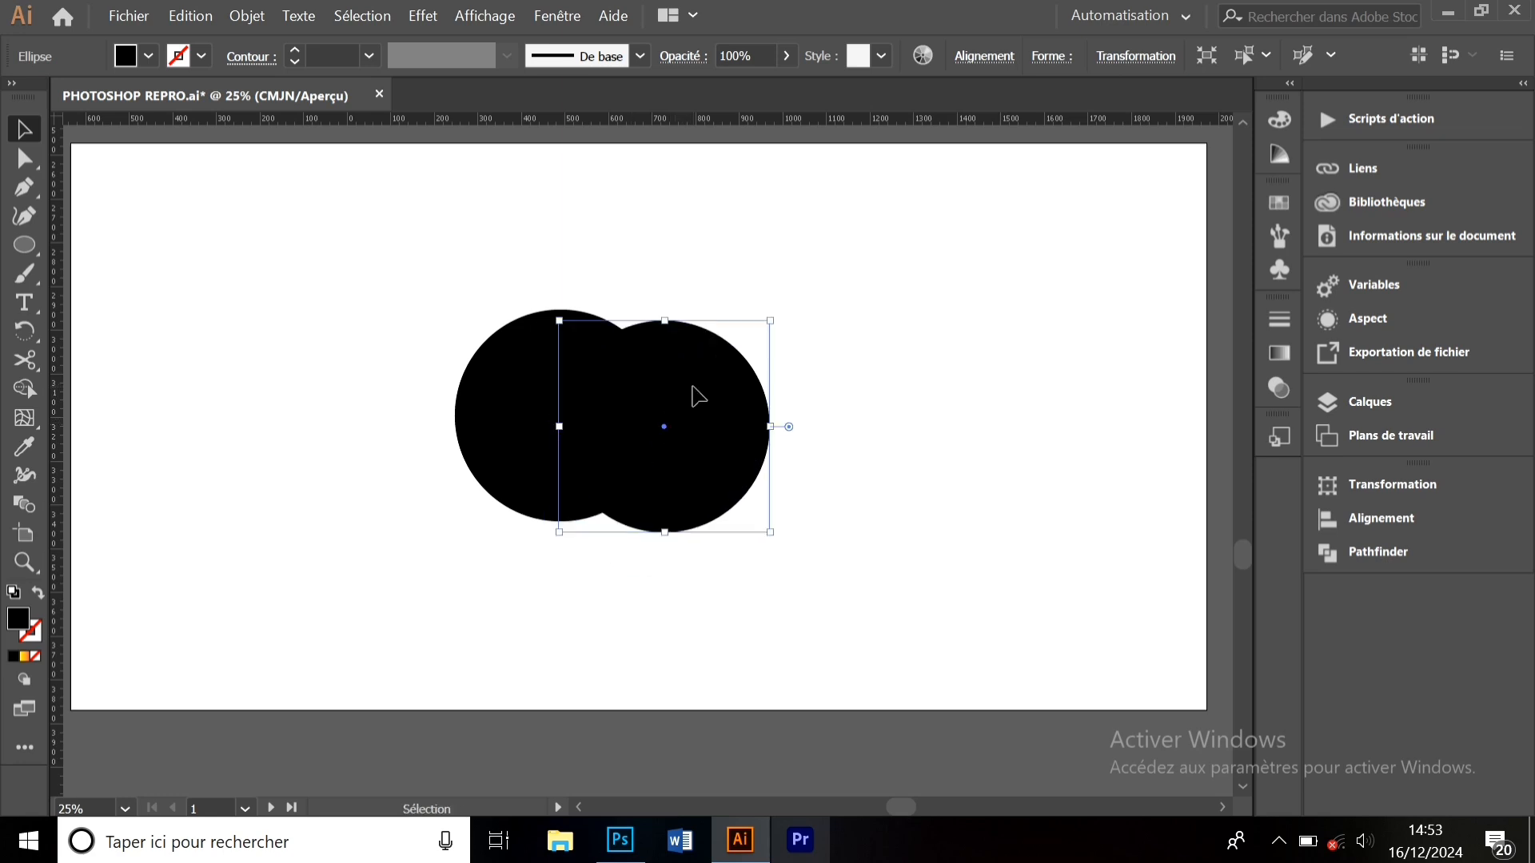
drag(740, 449, 702, 458)
- Stretch both circles into tall equal-height ellipses, align their tops, and select both
drag(829, 556, 588, 399)
drag(600, 531, 596, 589)
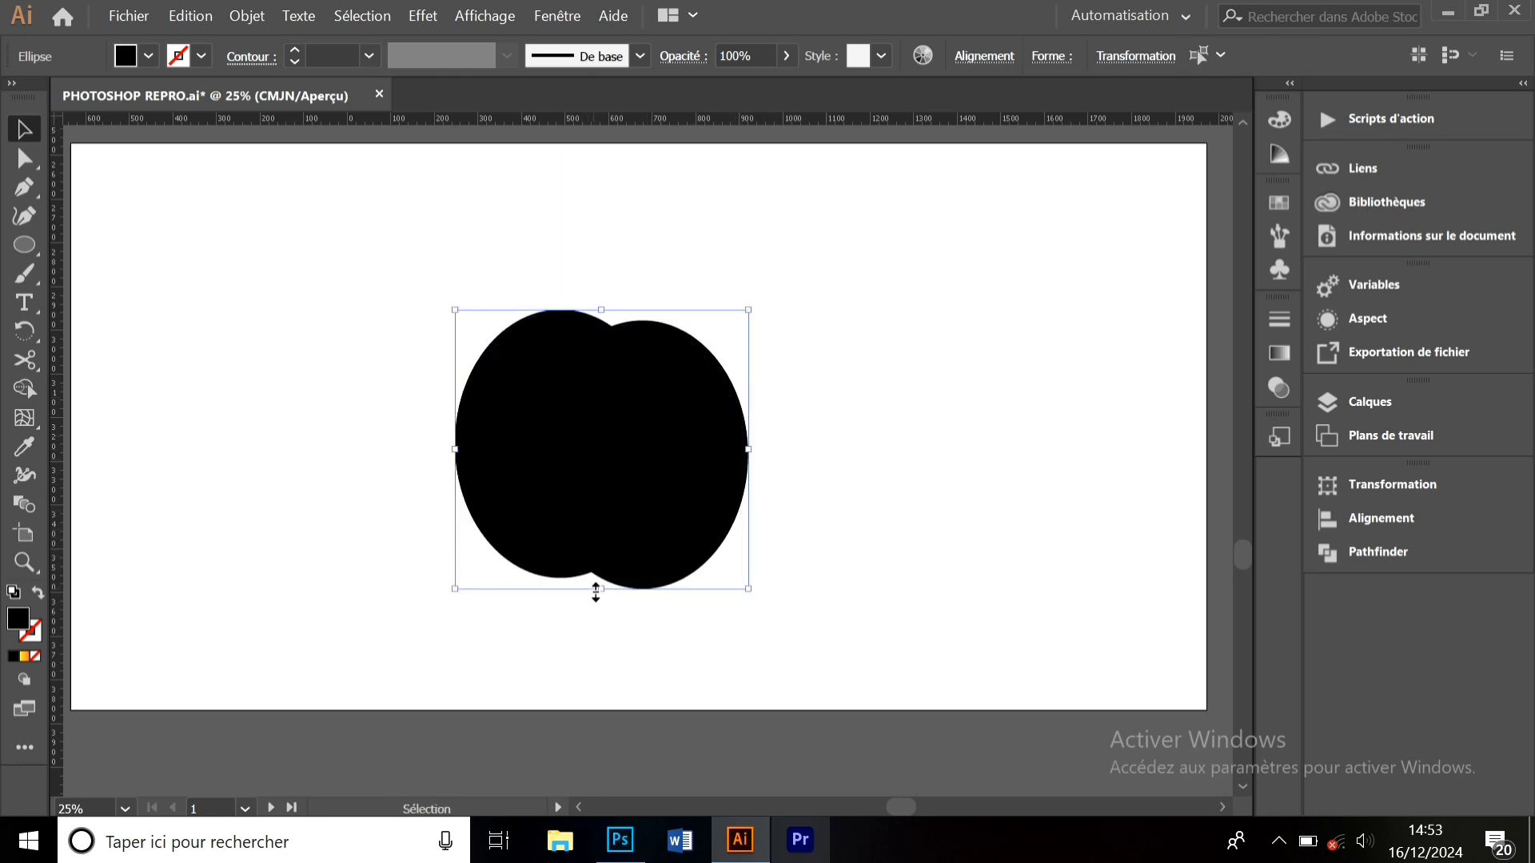
click(800, 460)
drag(709, 455, 711, 490)
click(791, 519)
drag(798, 547, 438, 327)
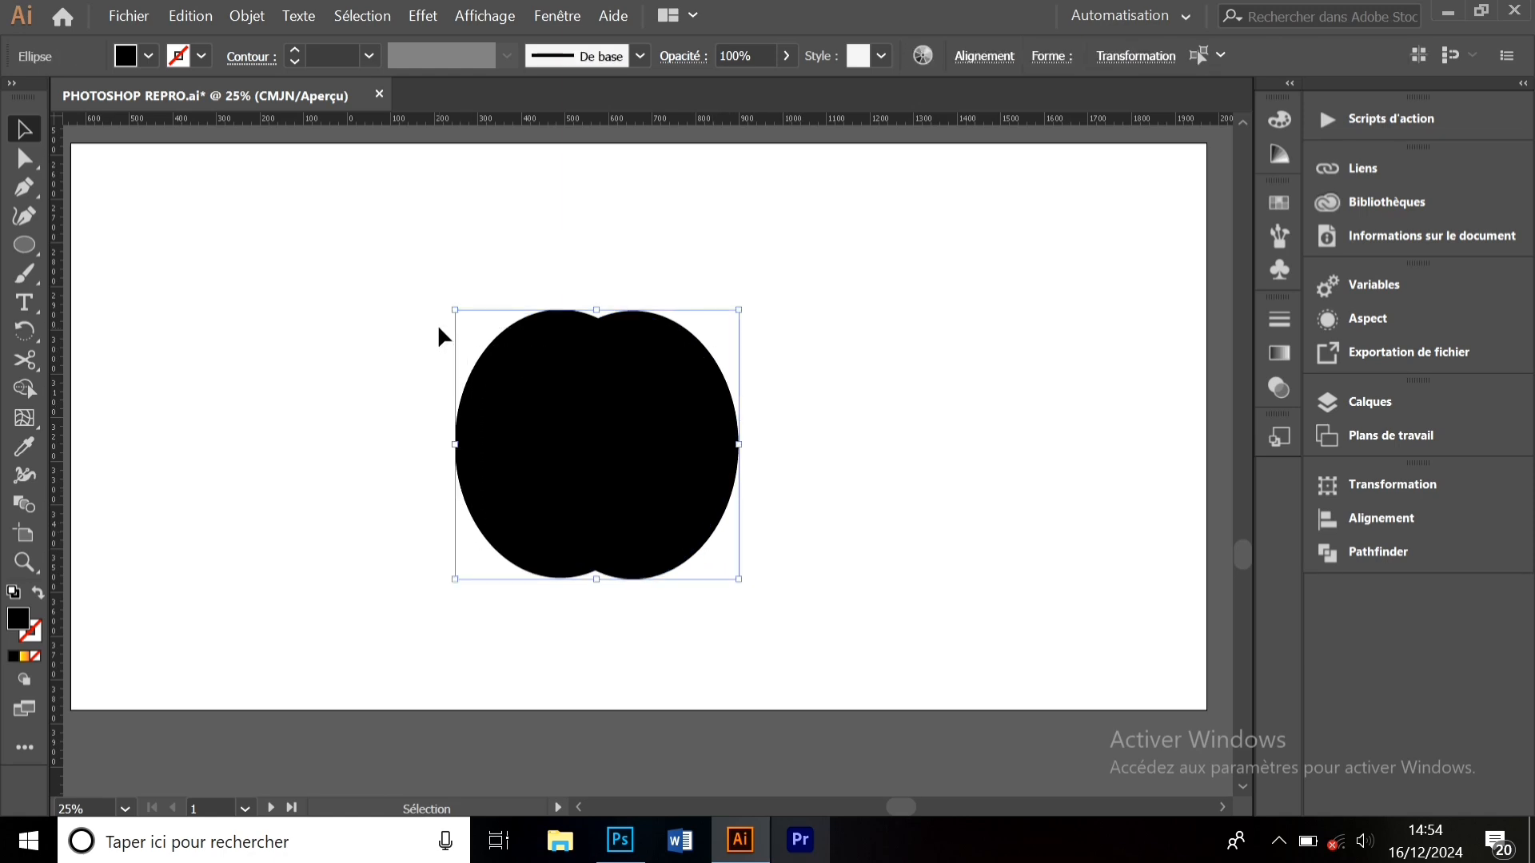
- Merge the two ellipses with Shape Builder, stretch the result taller and shift it left
click(24, 389)
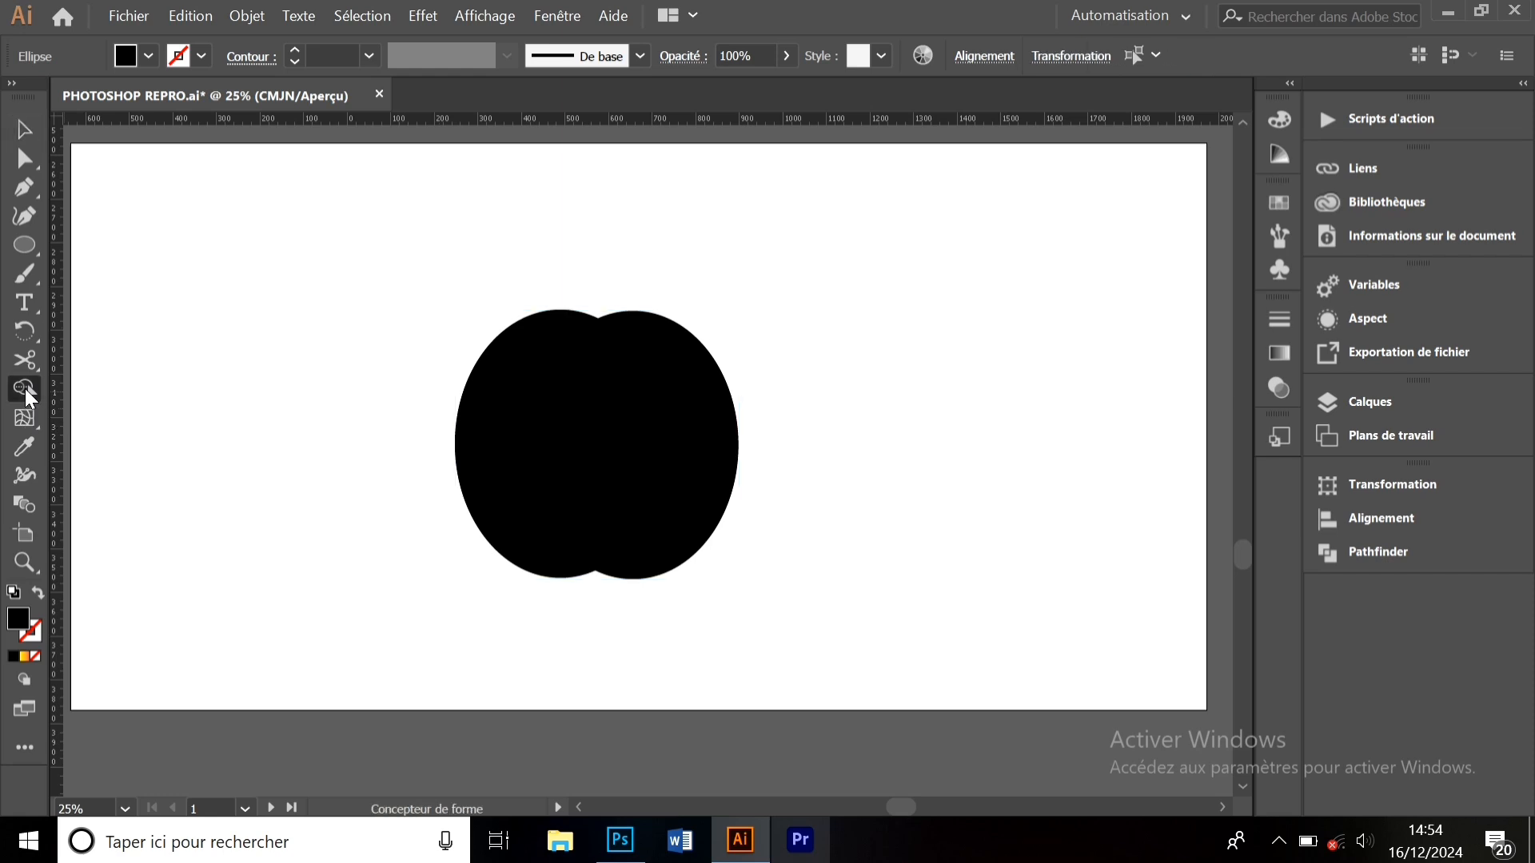
drag(520, 445, 682, 446)
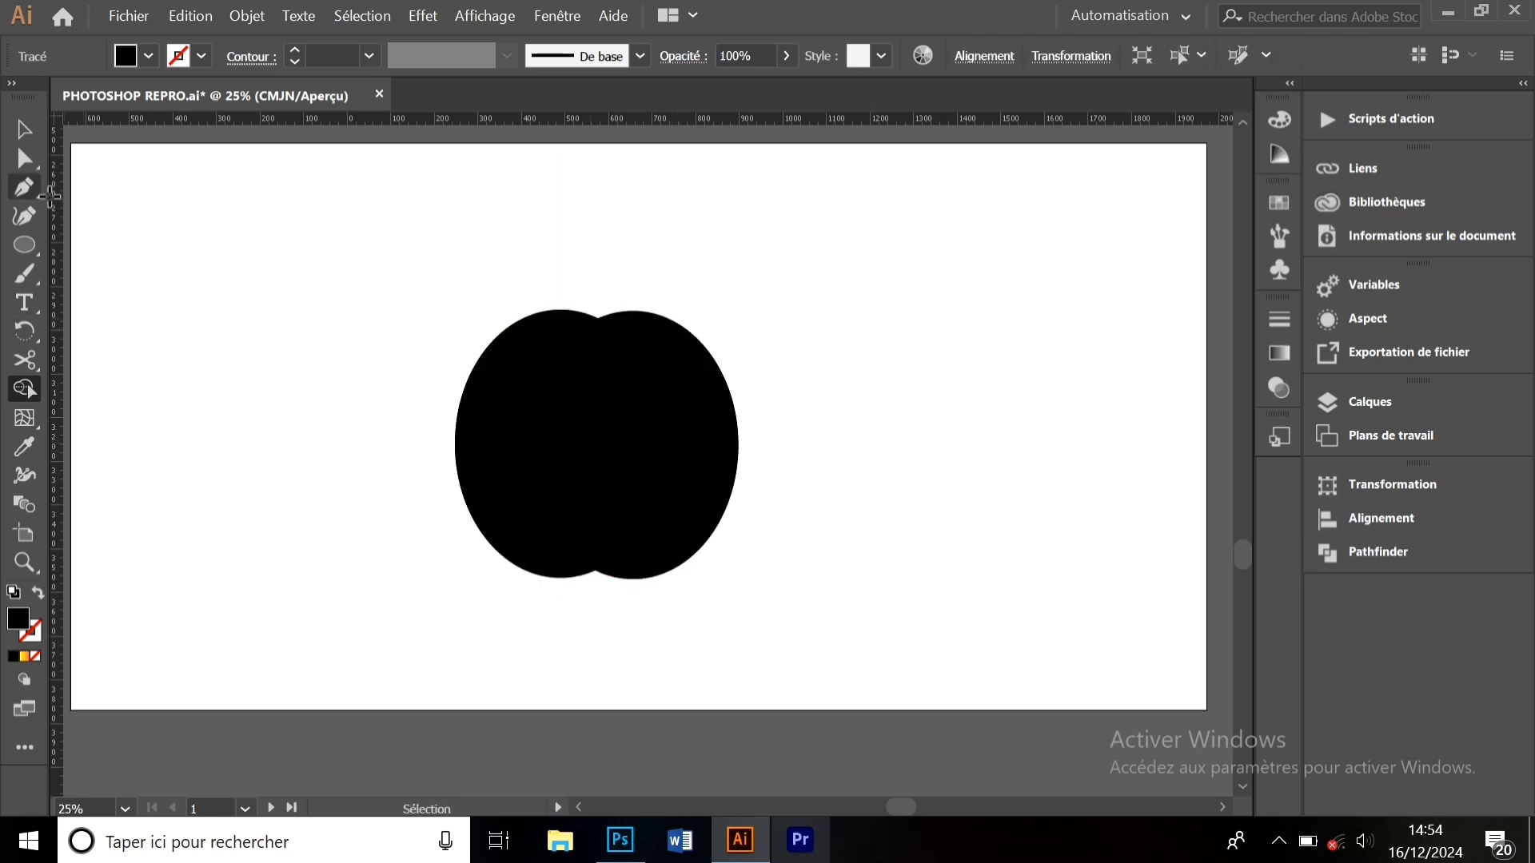
click(25, 132)
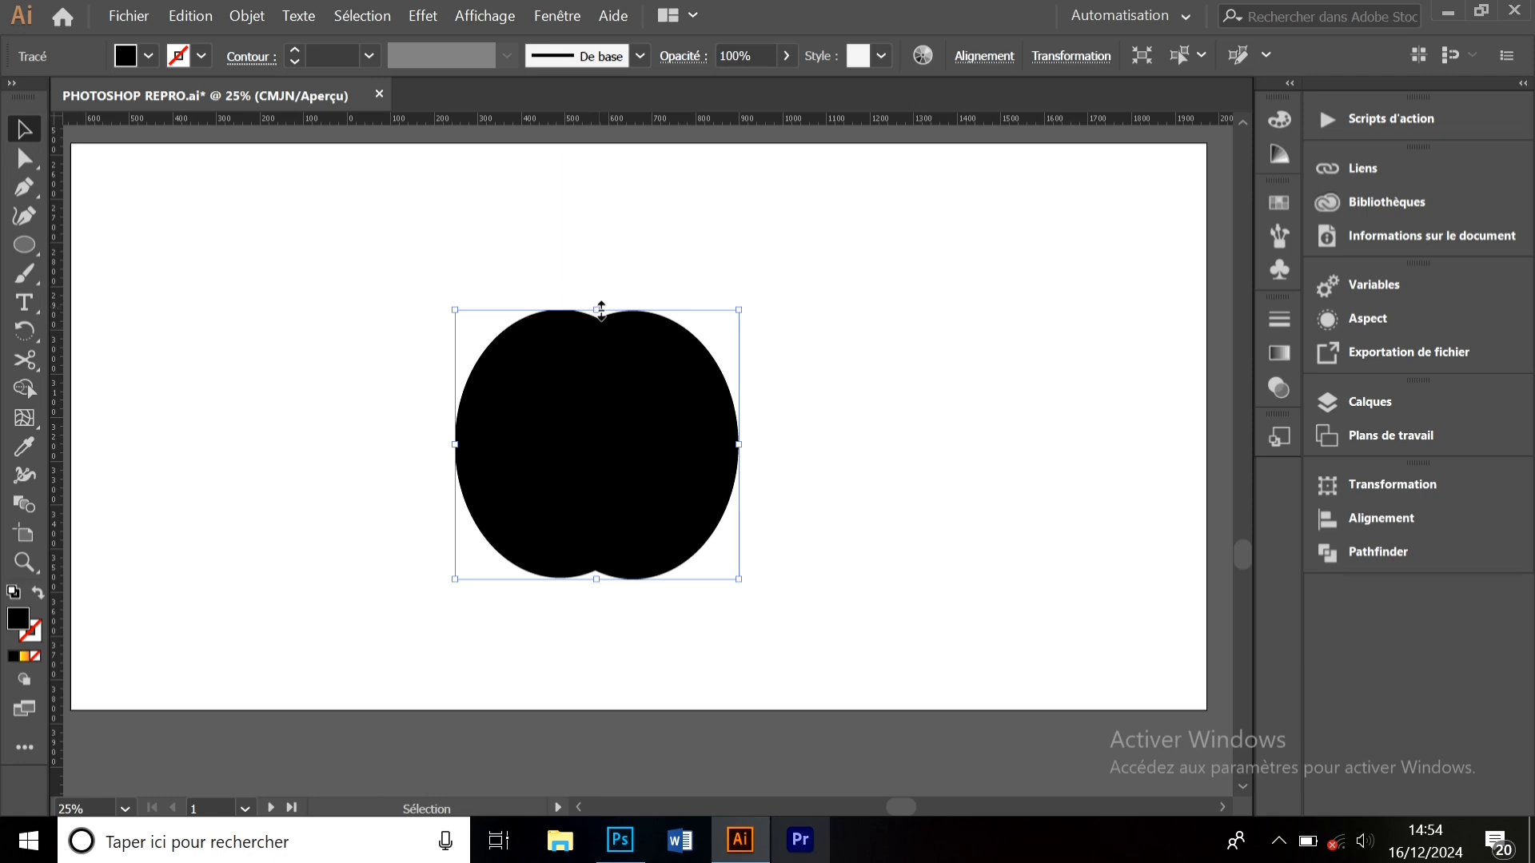
drag(602, 310, 602, 270)
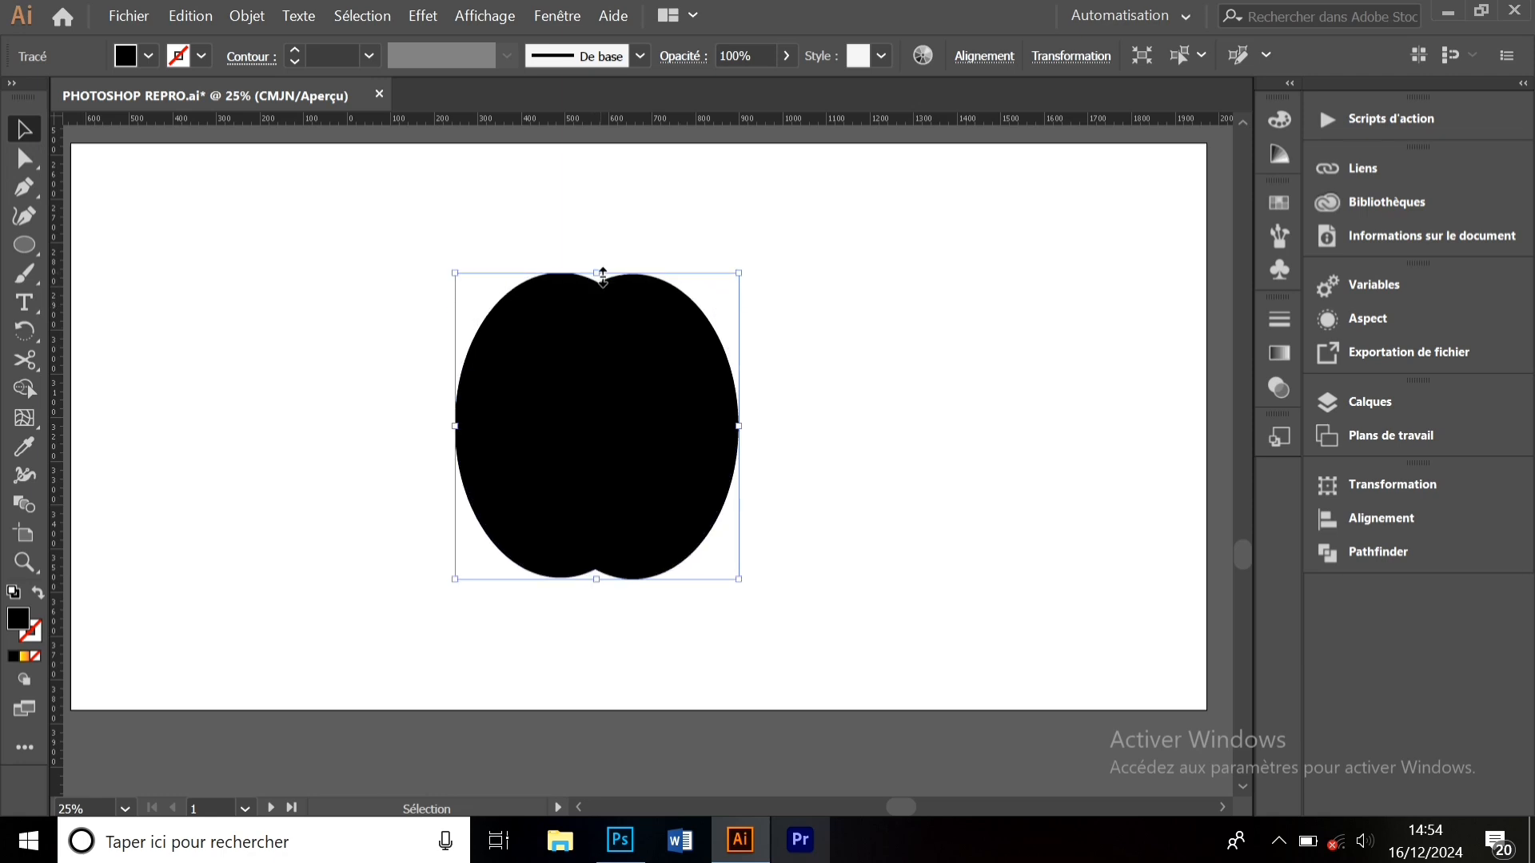
click(848, 424)
drag(637, 481, 531, 456)
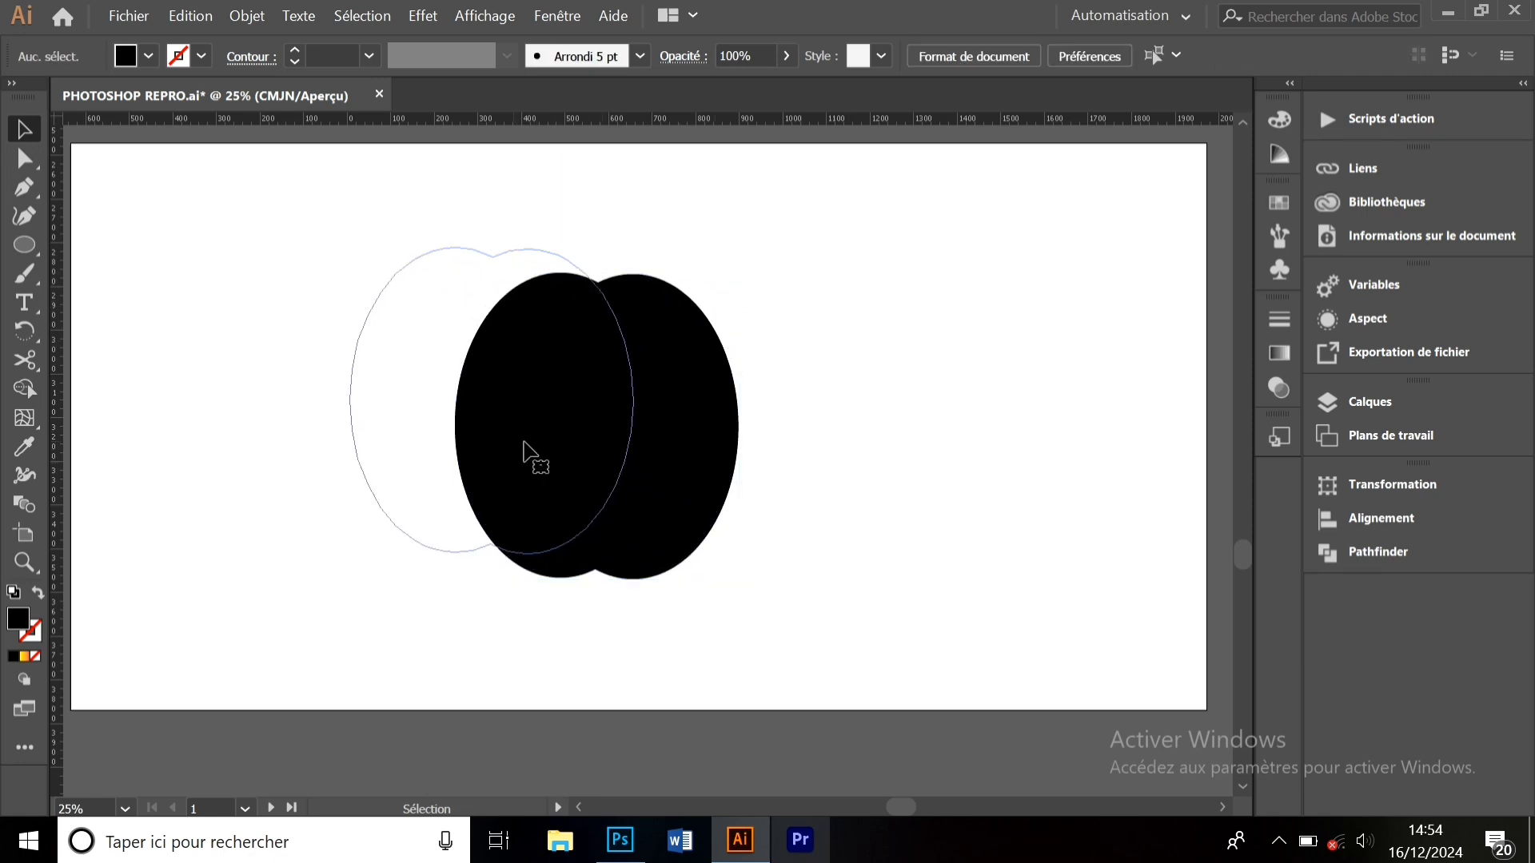
click(763, 470)
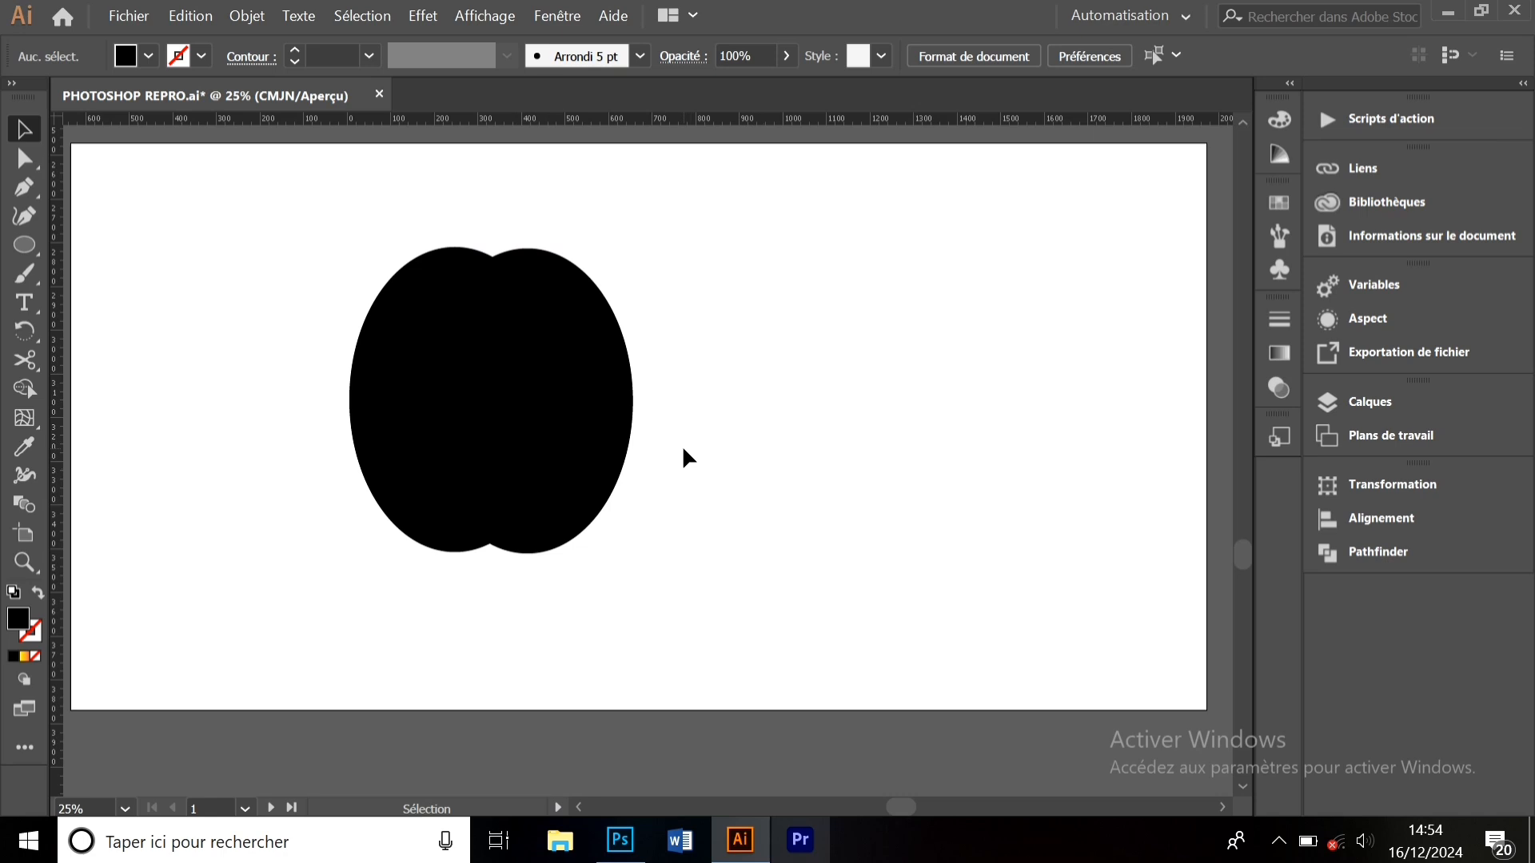
- Draw a small circle over the black shape's upper right edge and select both
click(35, 243)
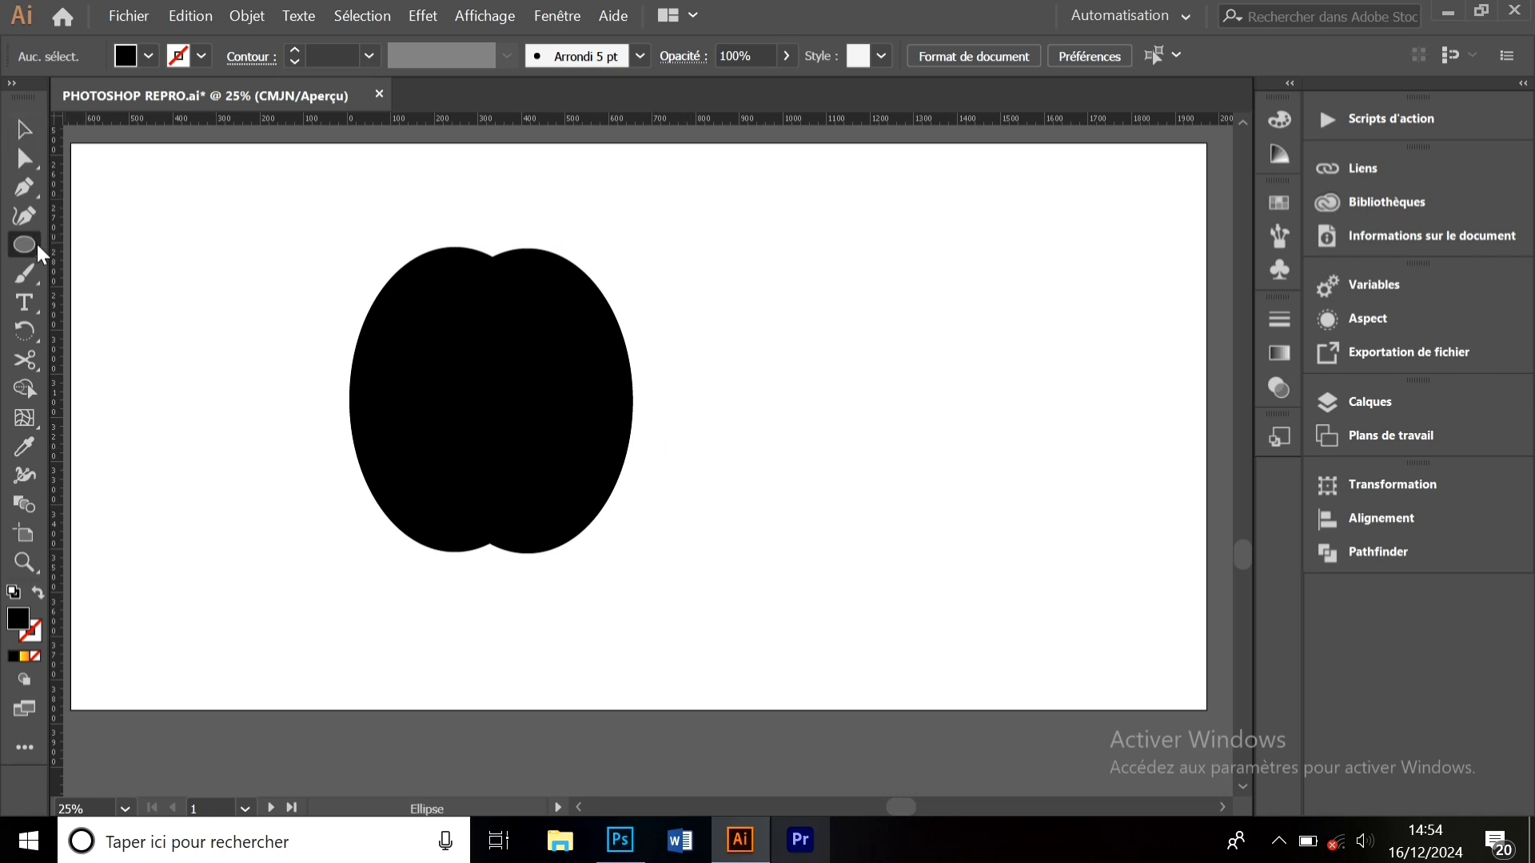
drag(780, 277, 905, 402)
click(26, 130)
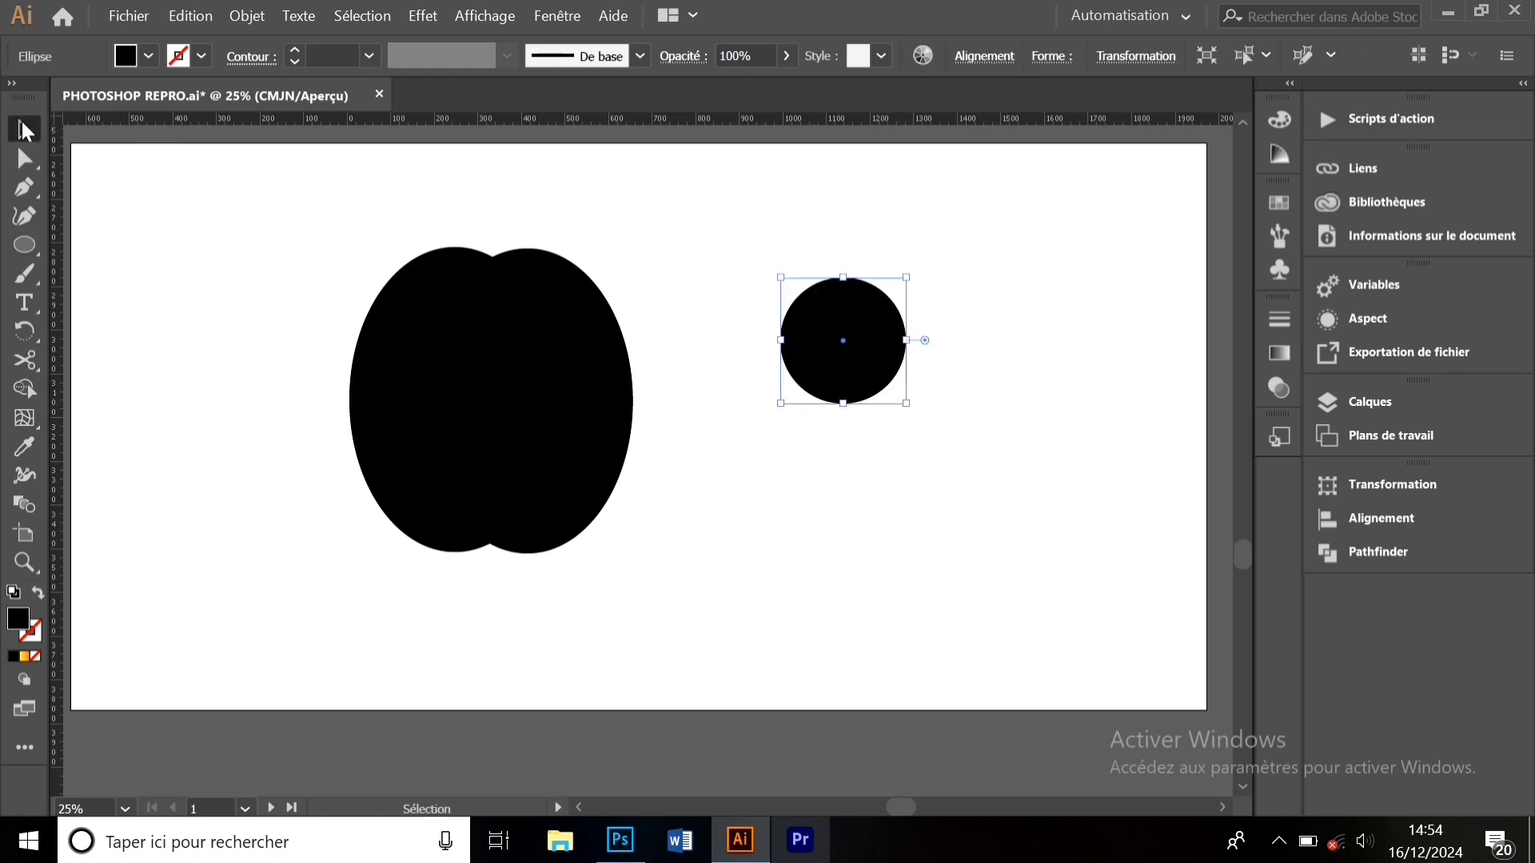
drag(833, 317, 637, 322)
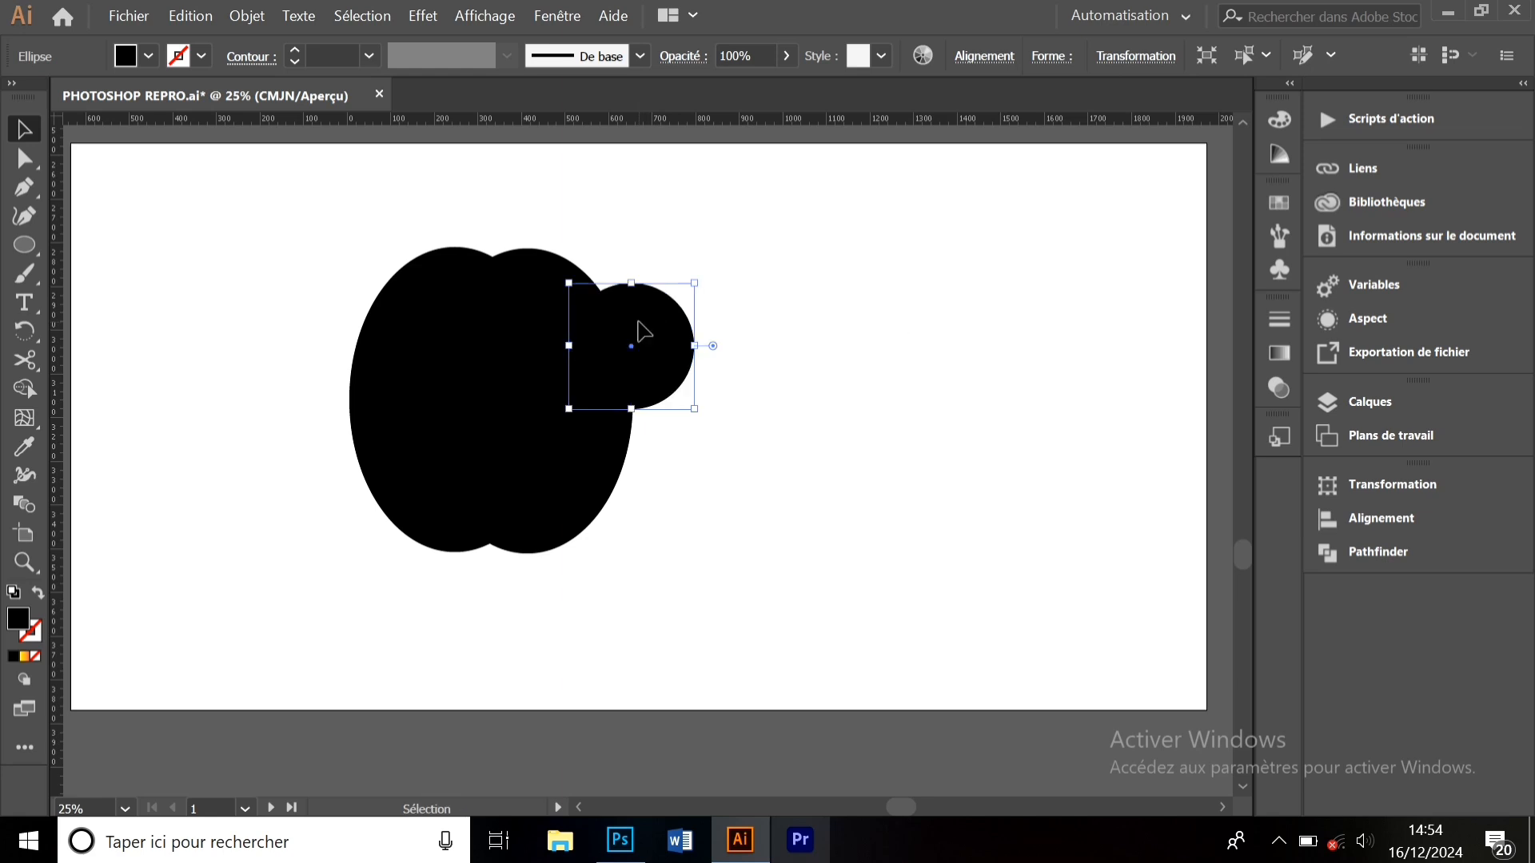
drag(718, 487, 482, 294)
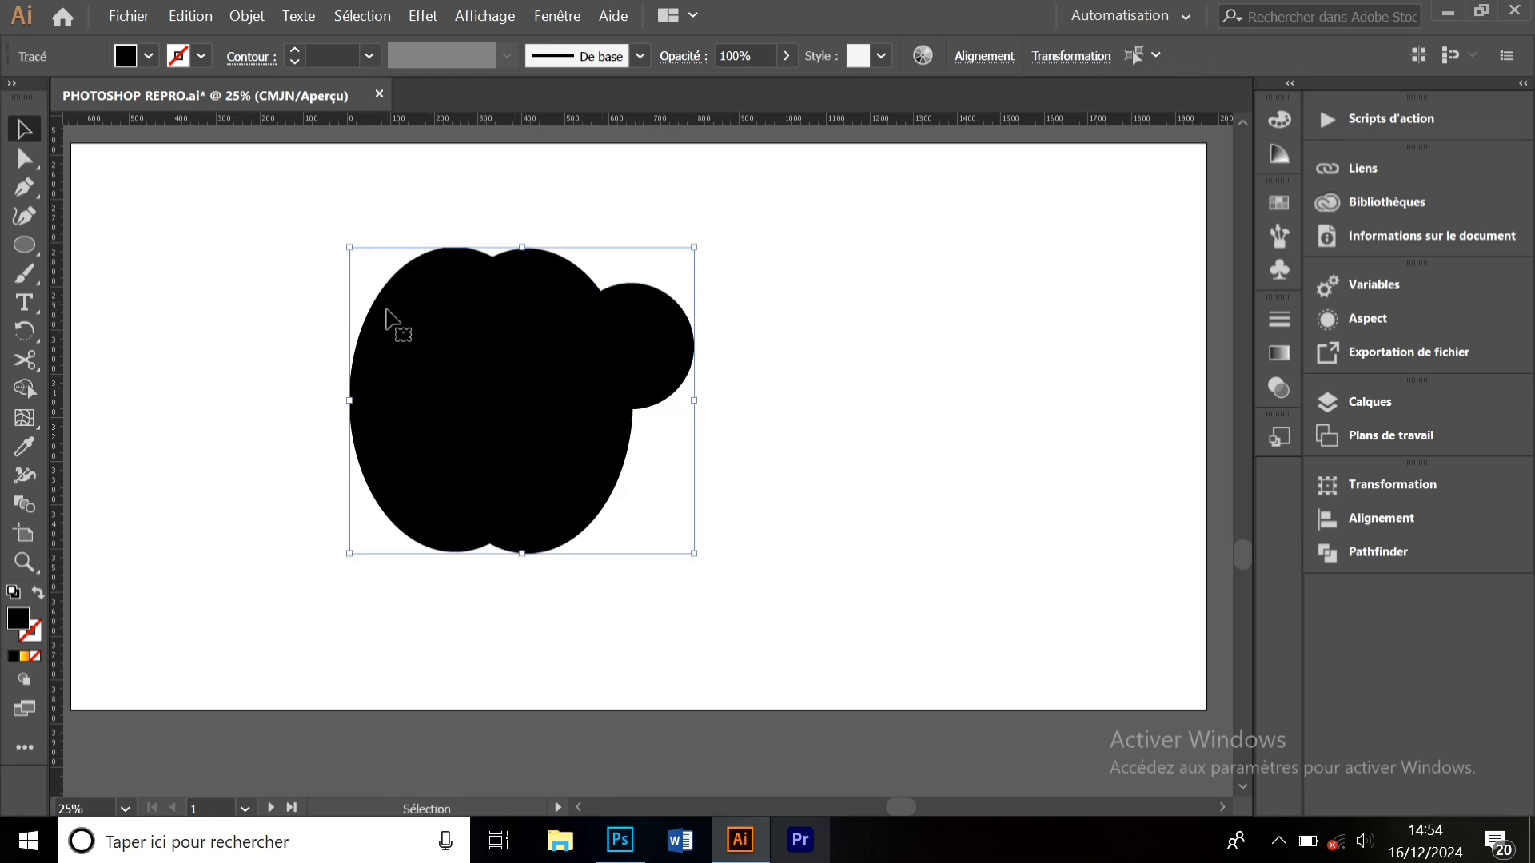
- Remove the small circle with Shape Builder to cut the bite, then reposition the apple
click(33, 390)
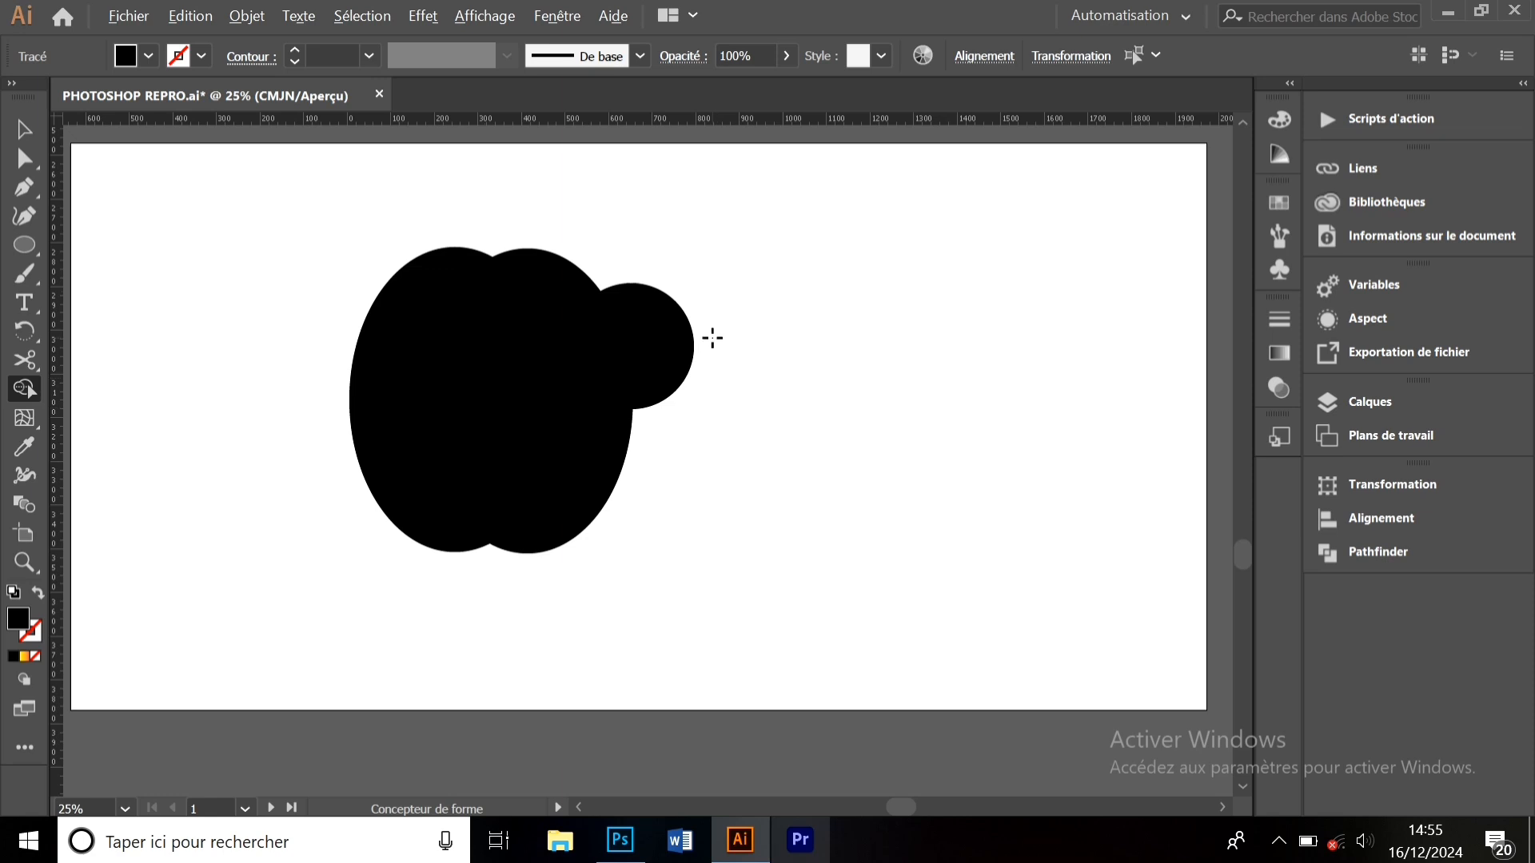
drag(634, 342, 599, 353)
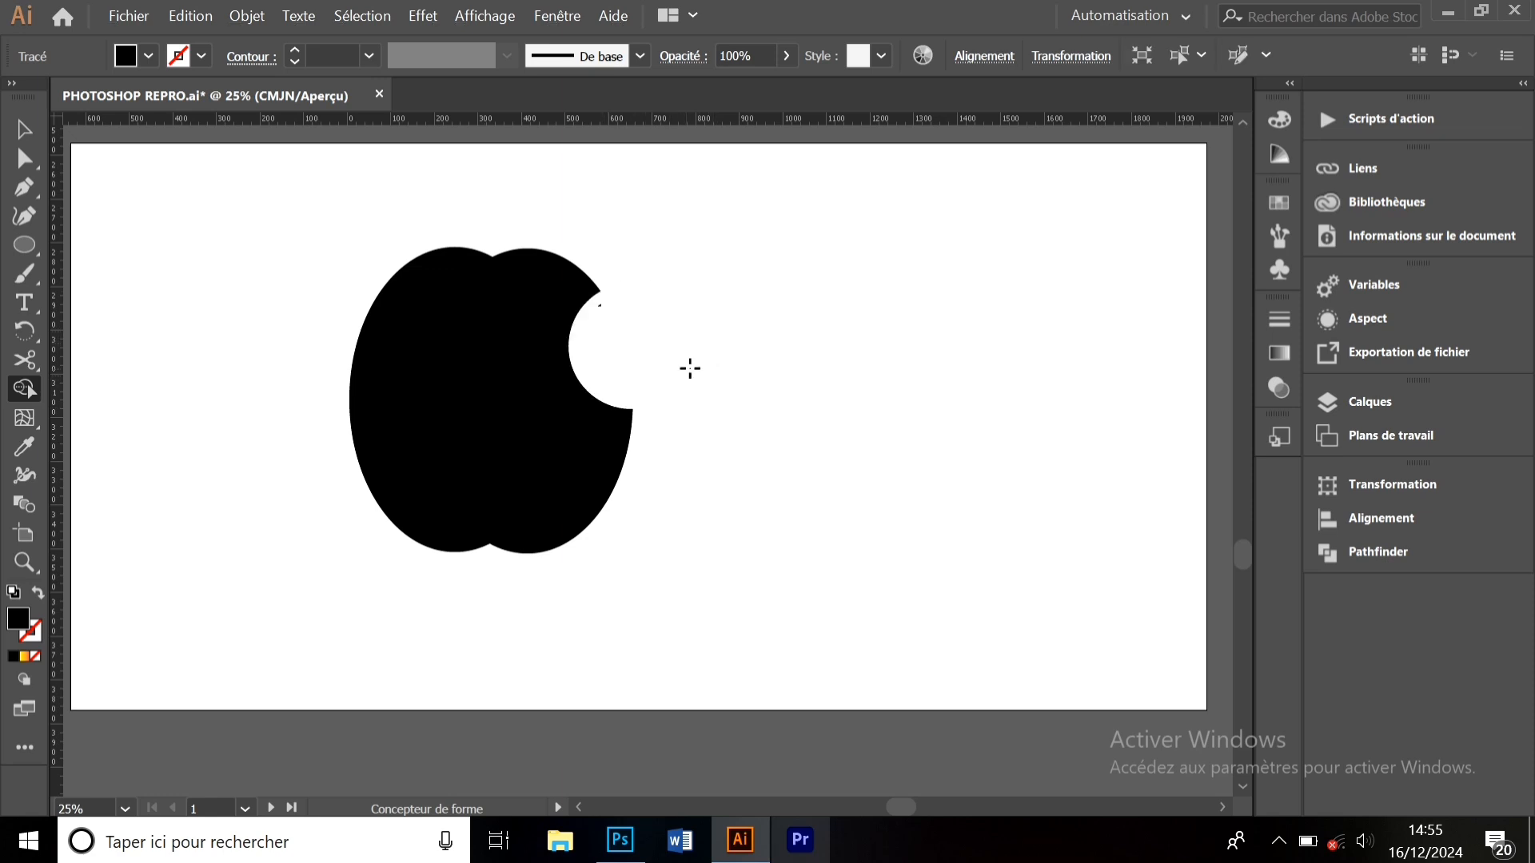
click(24, 130)
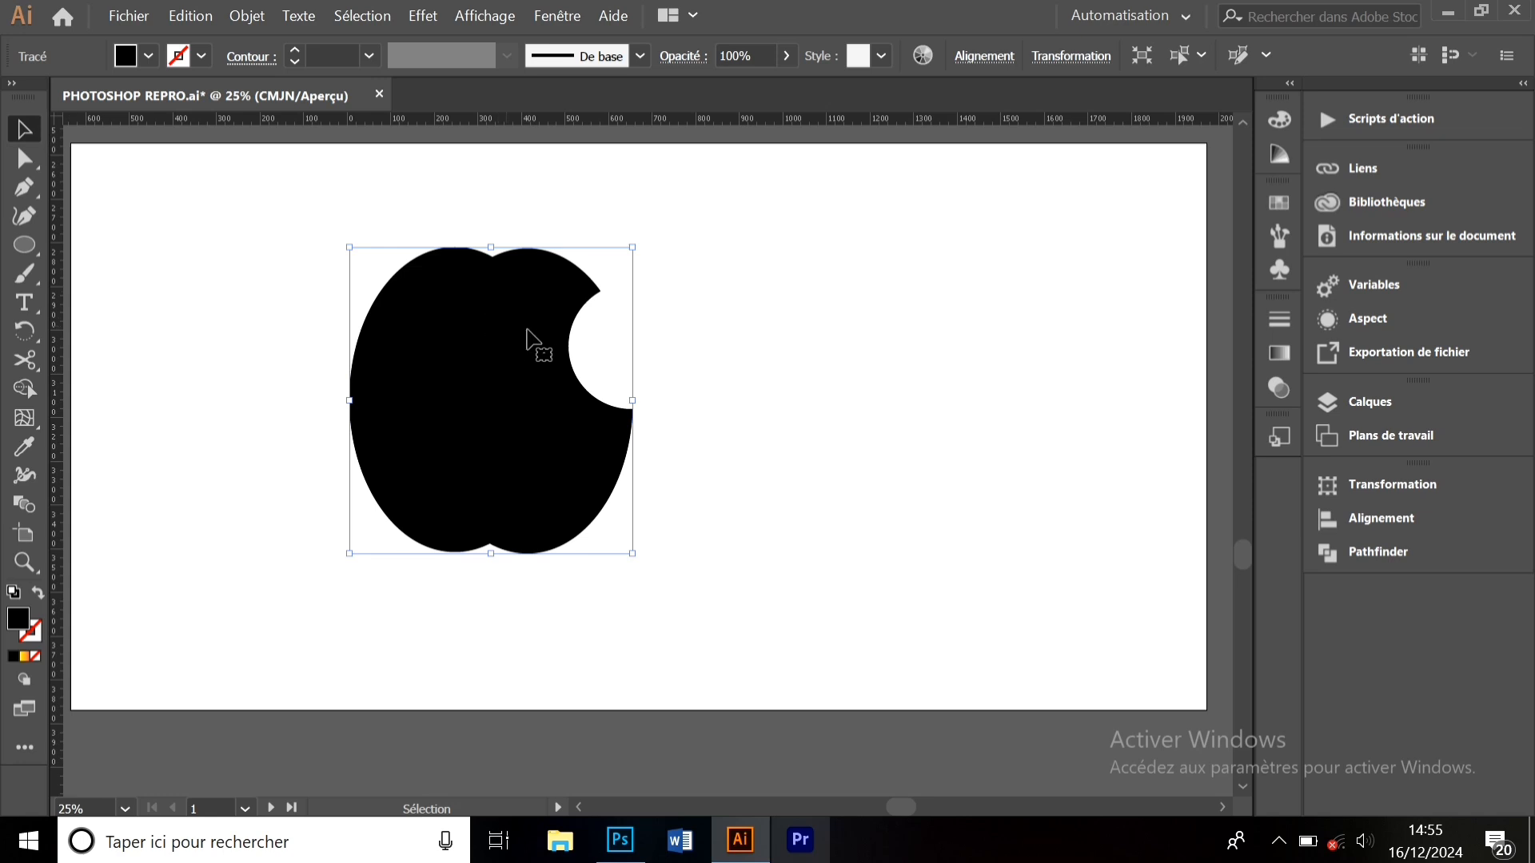
drag(527, 339, 556, 342)
click(816, 320)
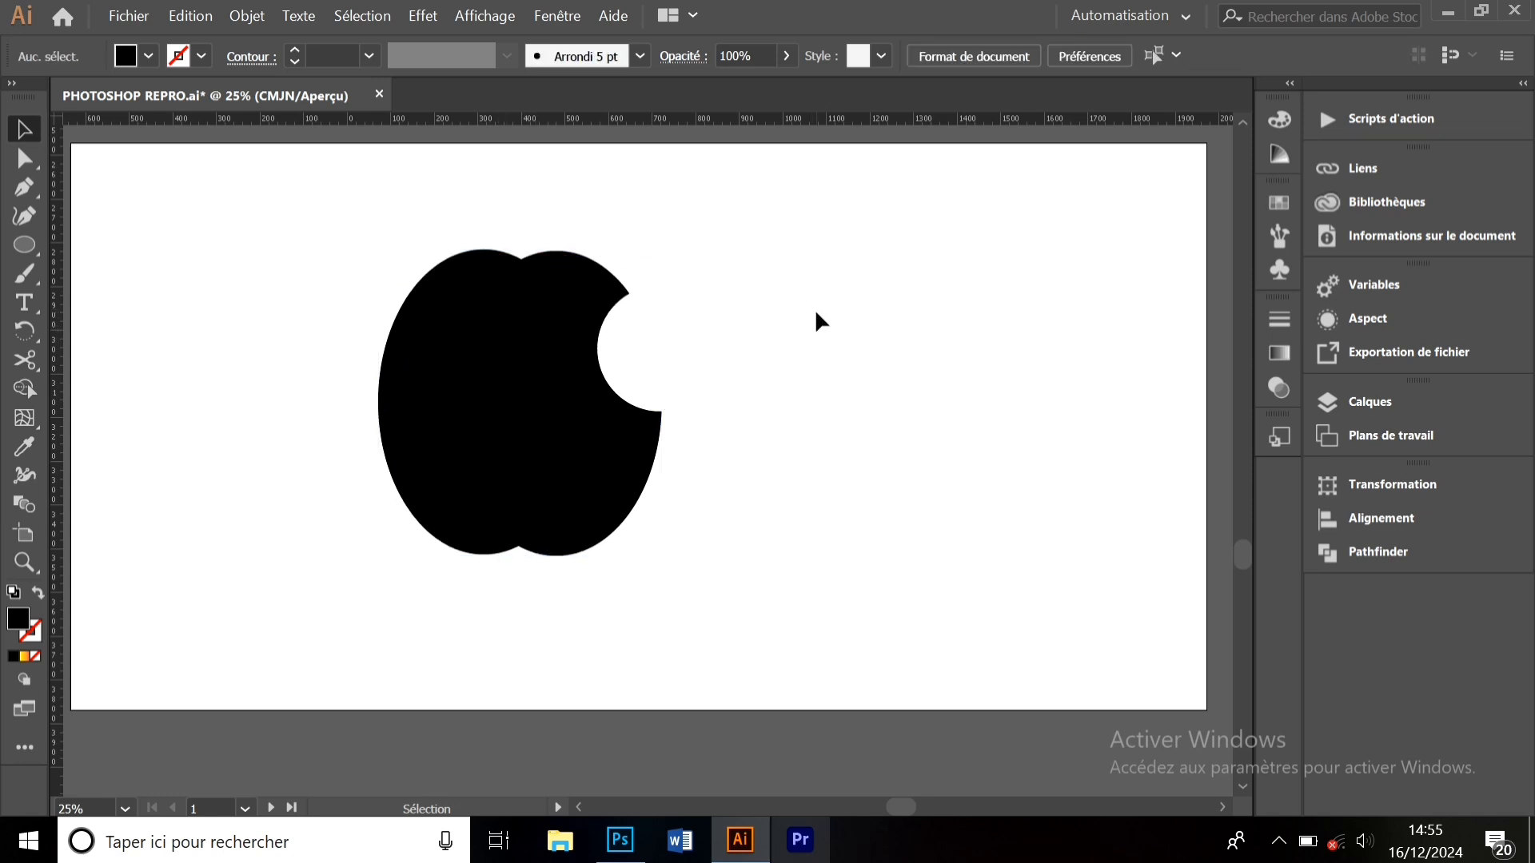
drag(599, 385, 736, 394)
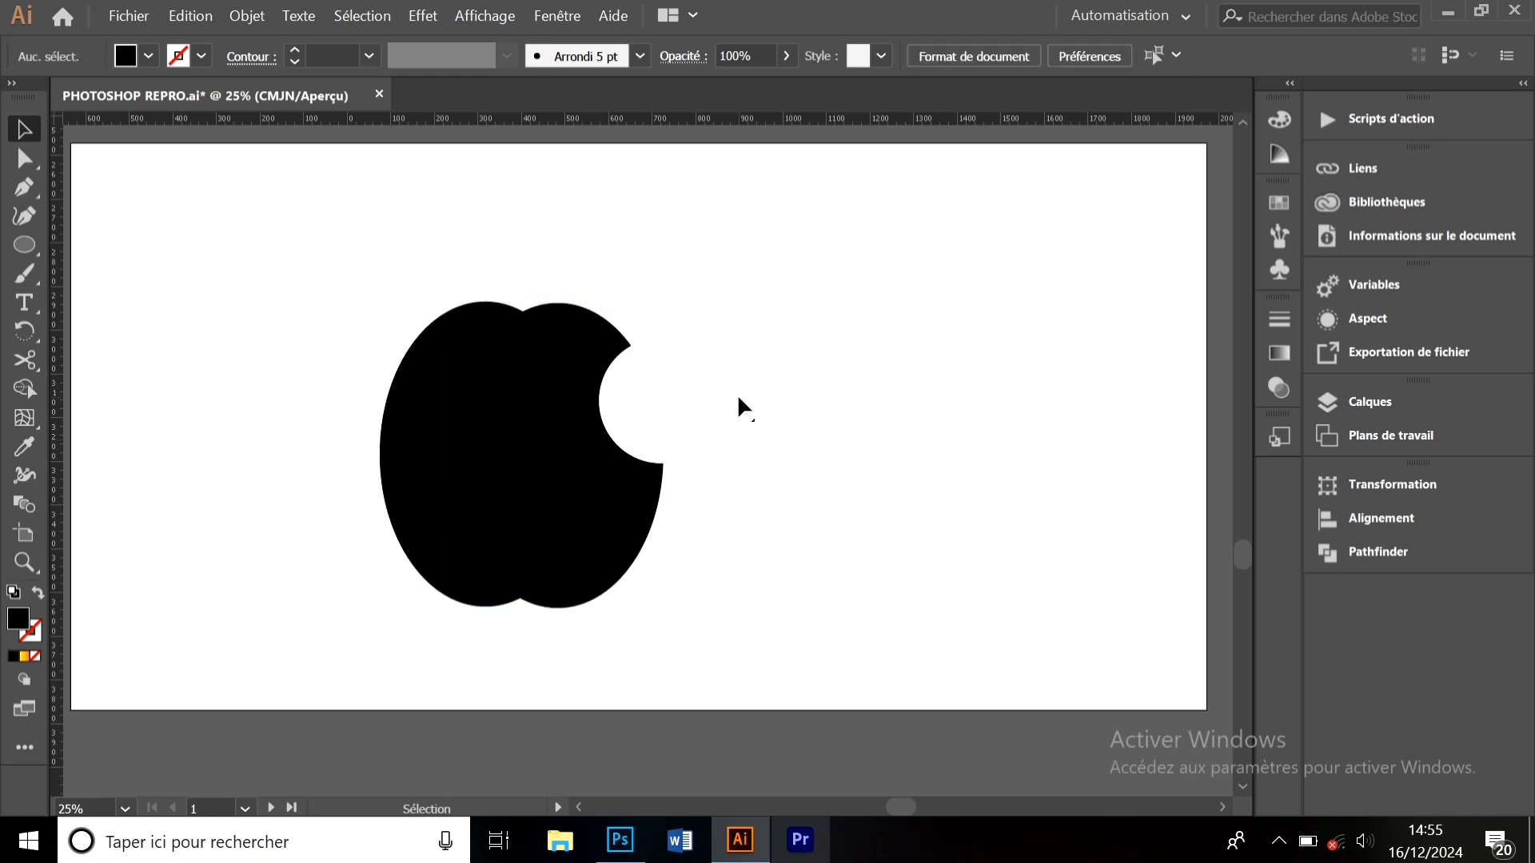
- Draw a circle right of the apple, paste an overlapping copy, and select both
key(l)
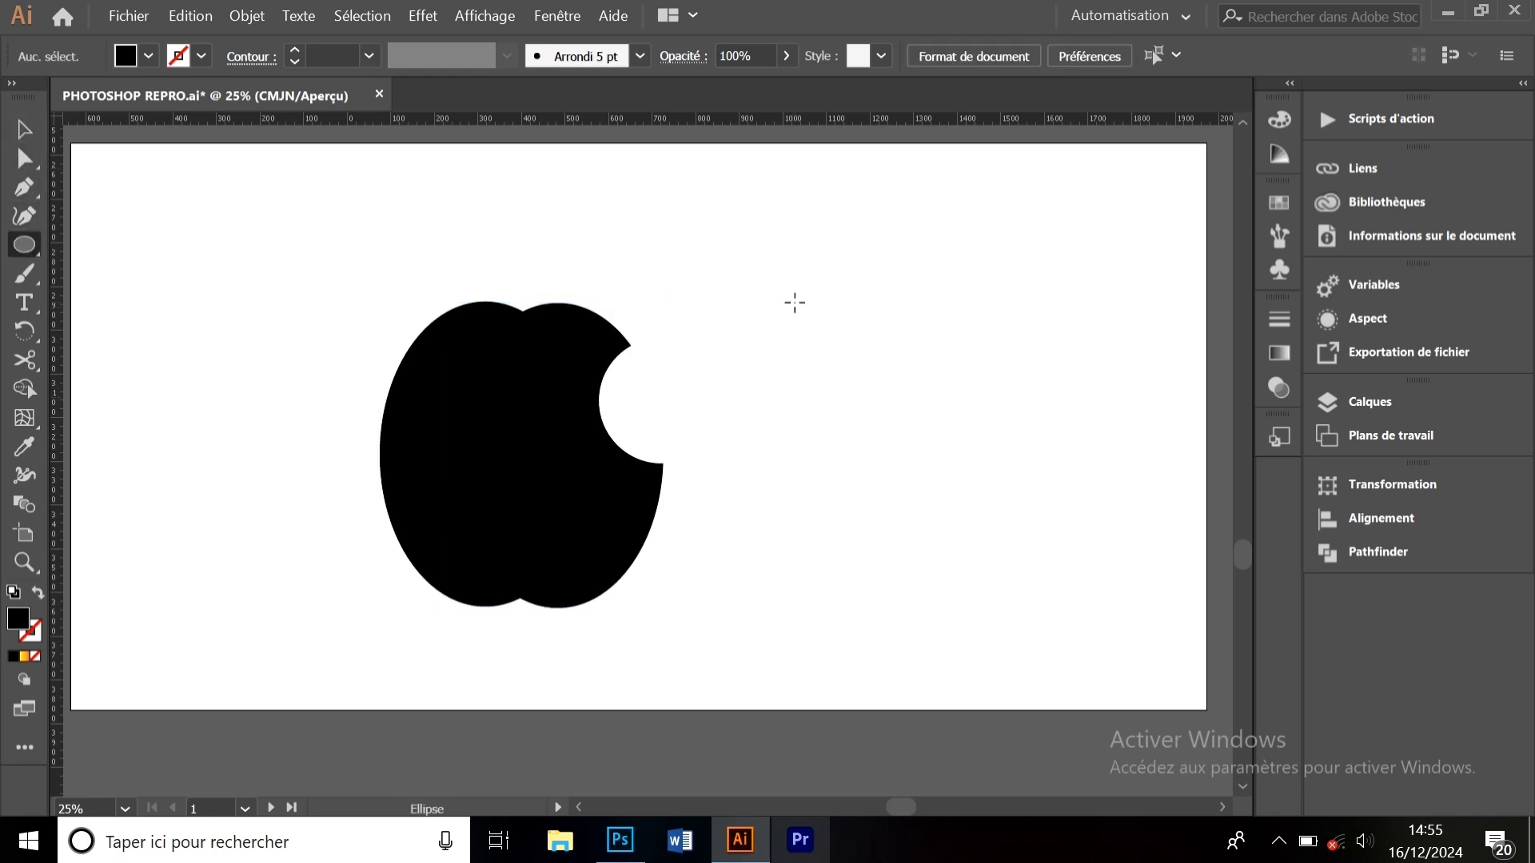
drag(795, 302, 933, 442)
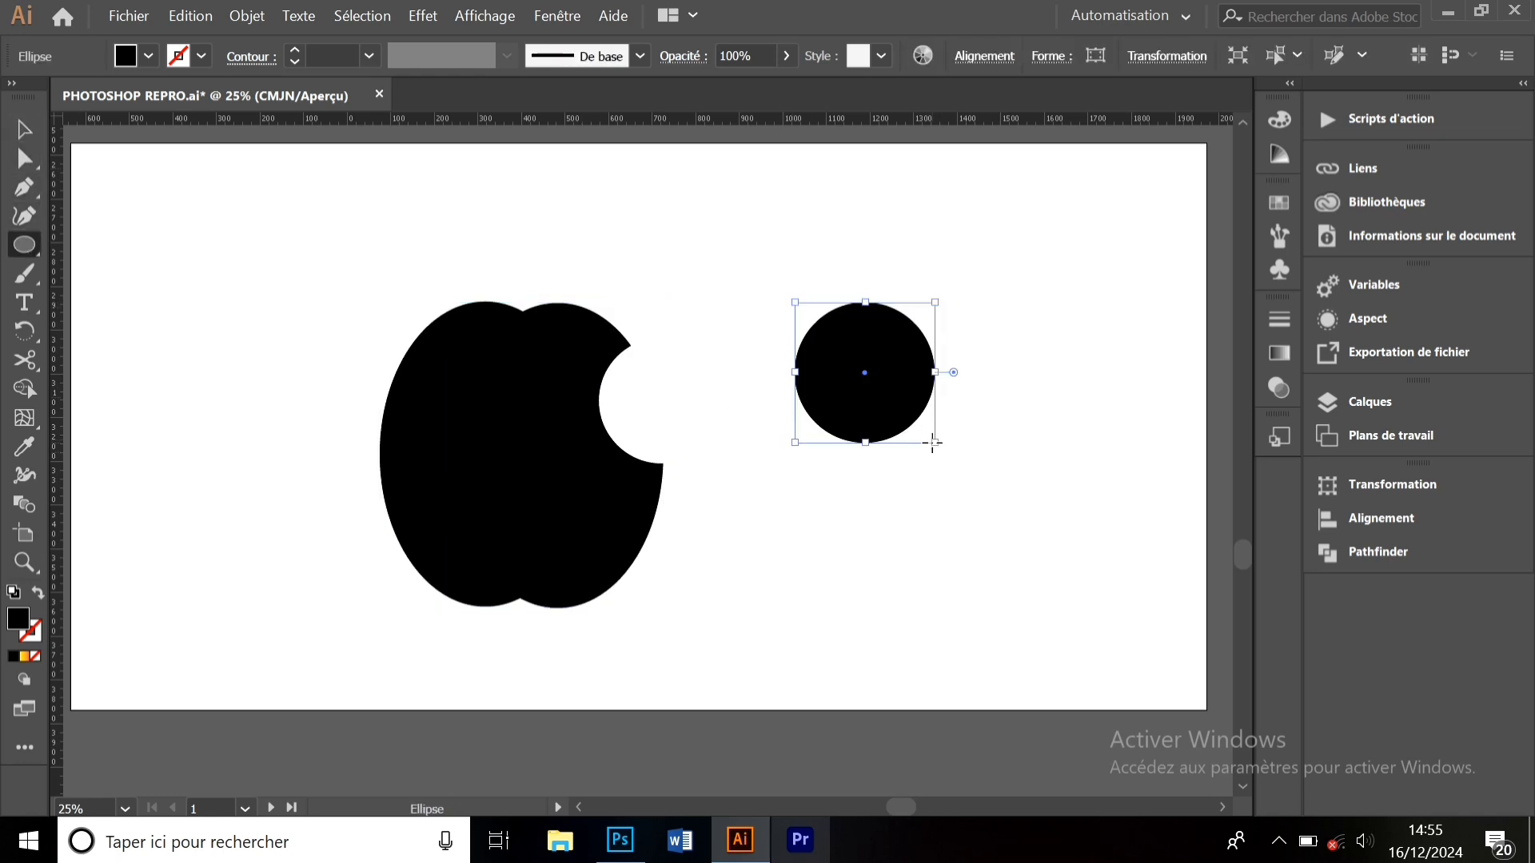
key(ctrl)
key(ctrl+v)
click(24, 129)
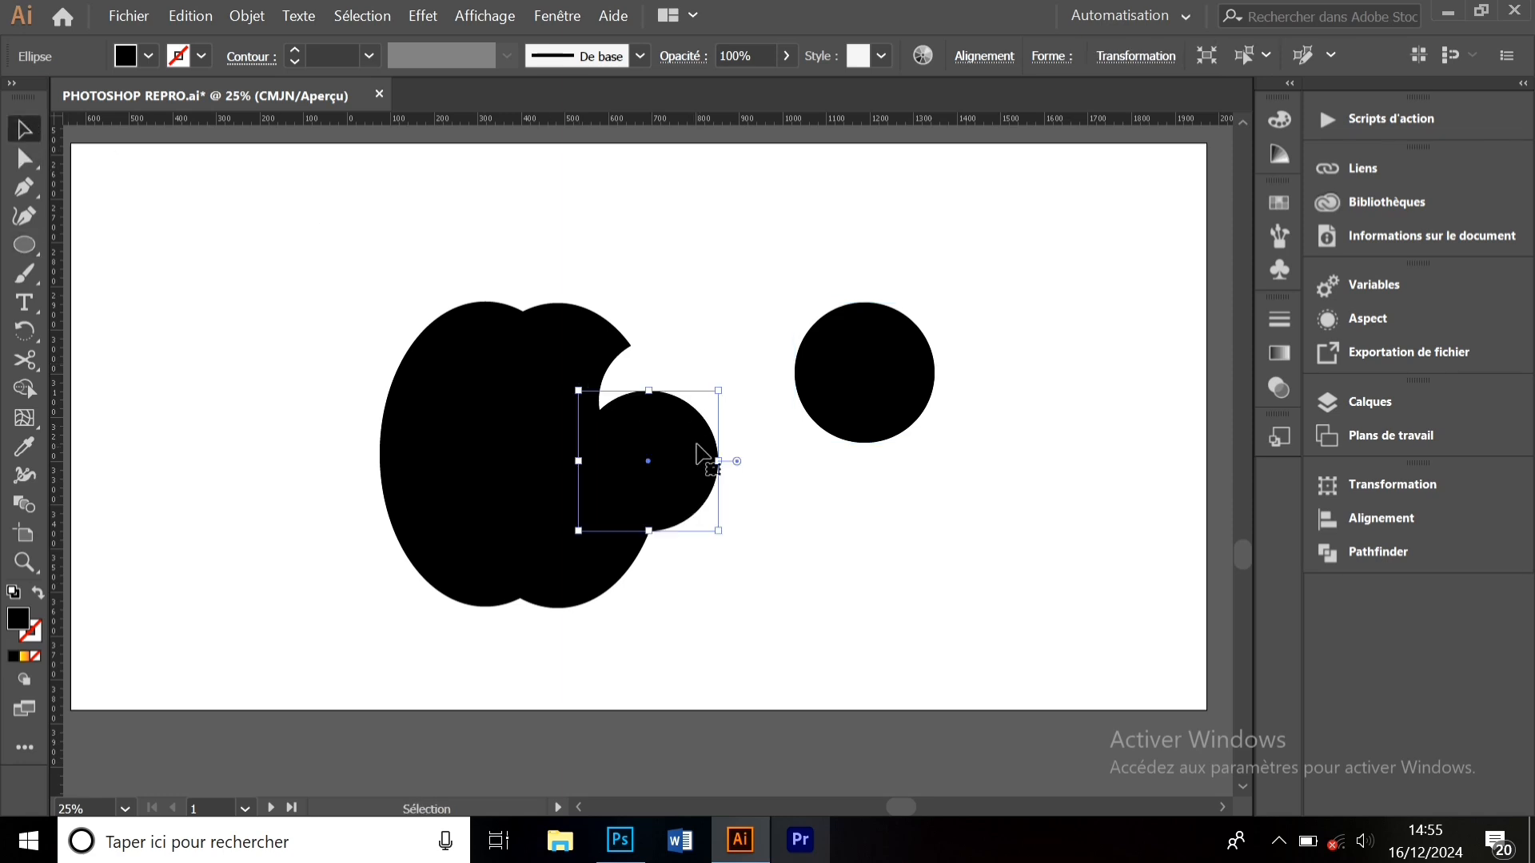
drag(702, 454, 988, 350)
drag(981, 454, 836, 312)
- Trim the circles to their lens-shaped overlap and place it tilted atop the apple as a leaf
click(24, 389)
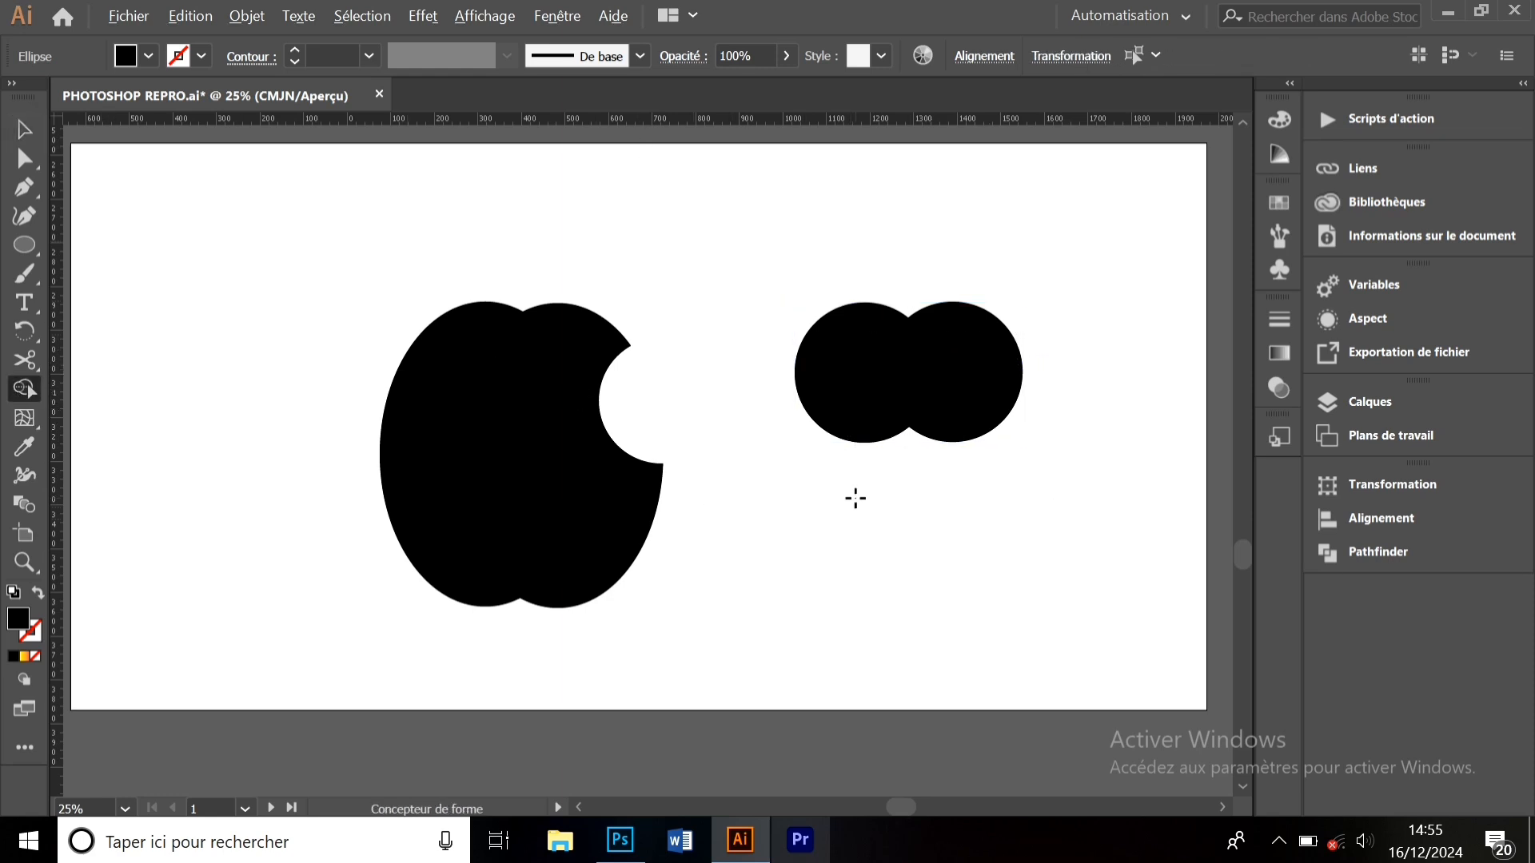
alt+click(845, 404)
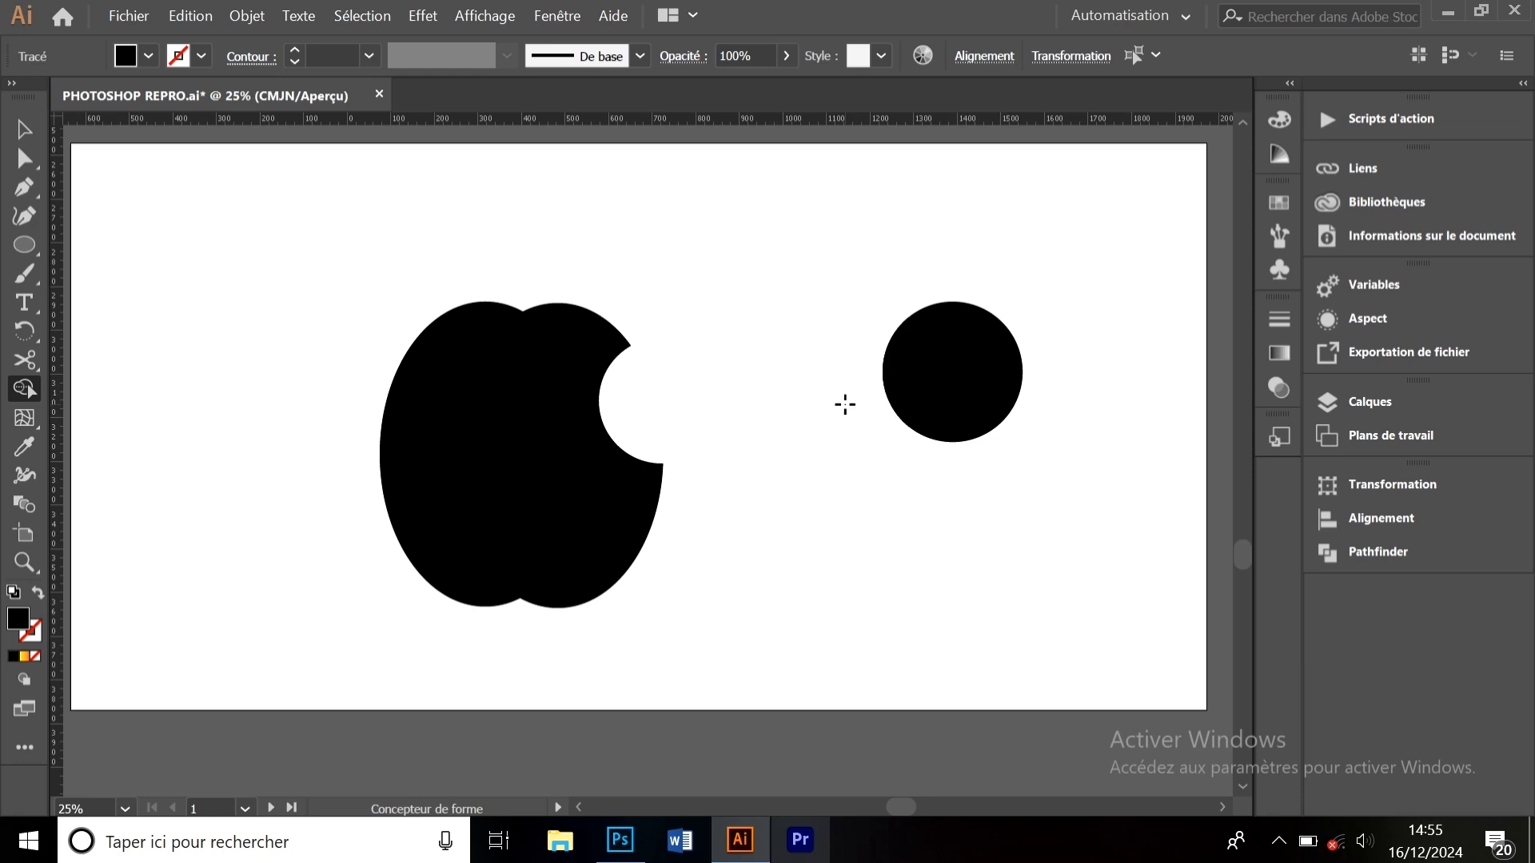
alt+click(976, 376)
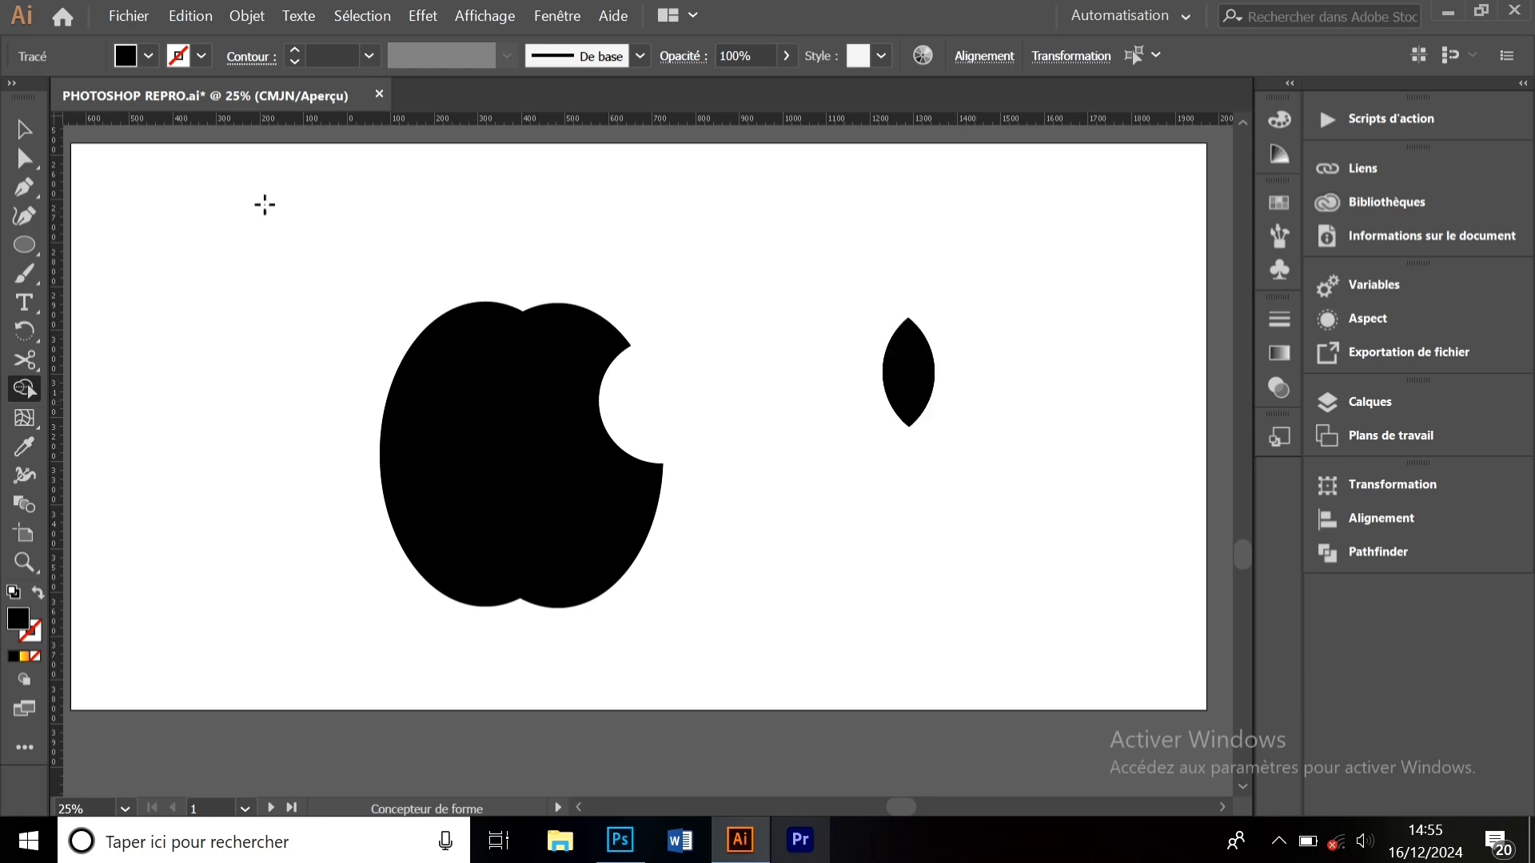
click(37, 138)
click(808, 339)
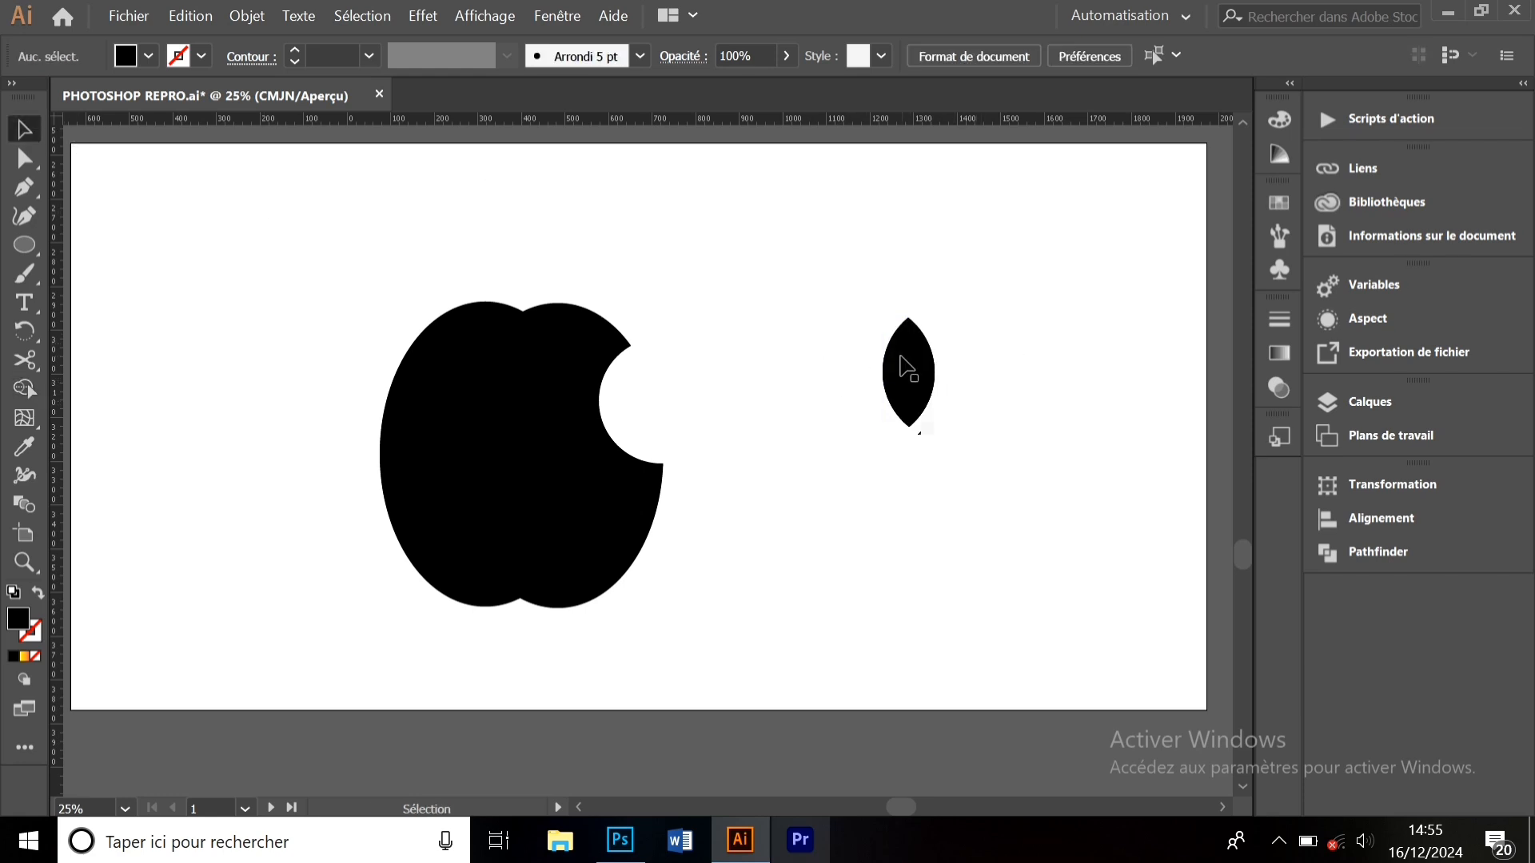
drag(899, 361, 518, 236)
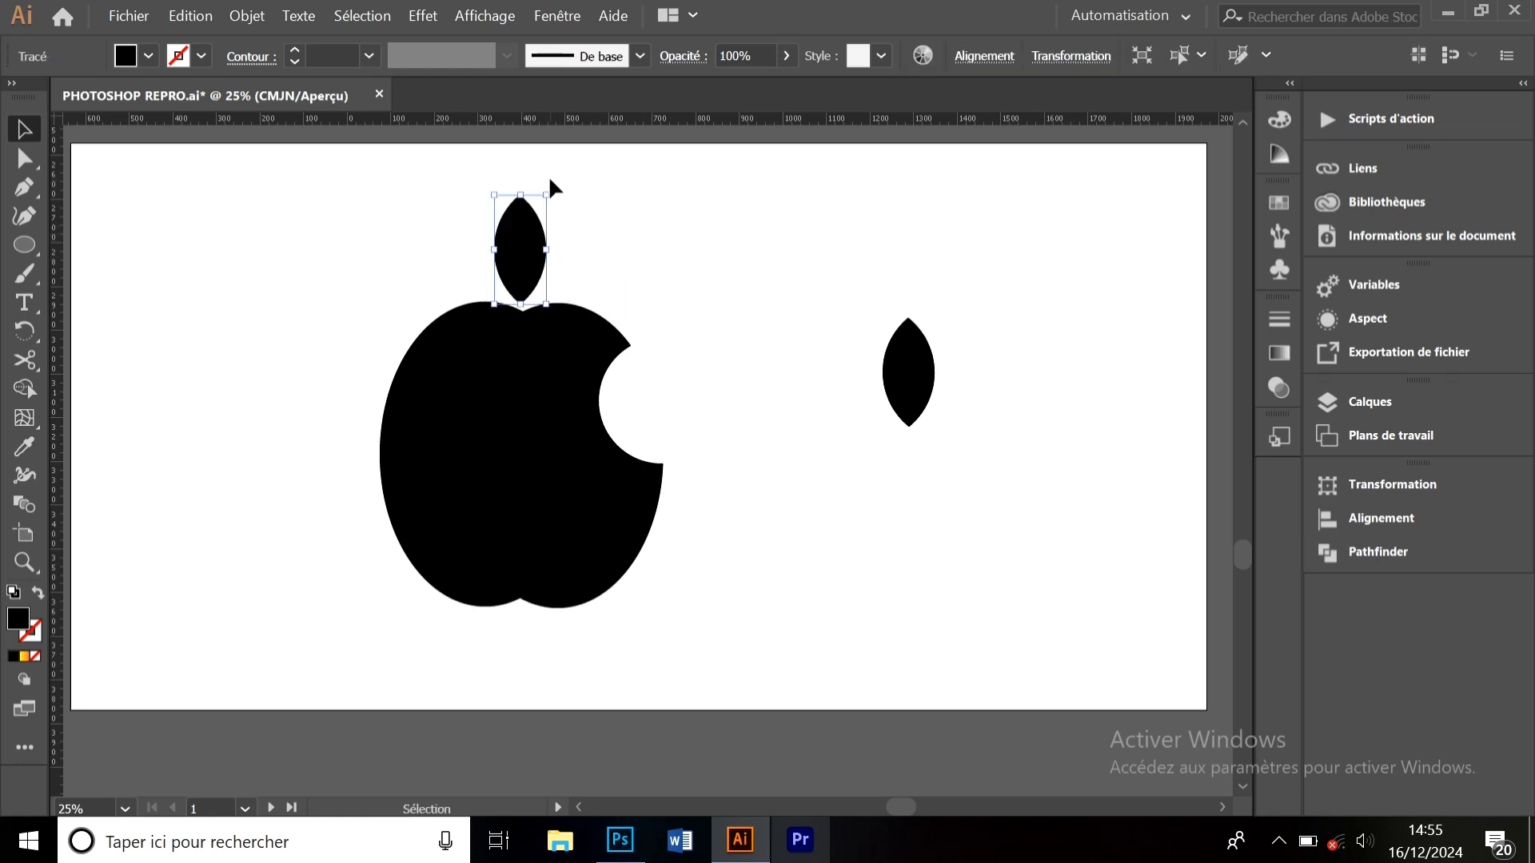
drag(555, 189, 555, 240)
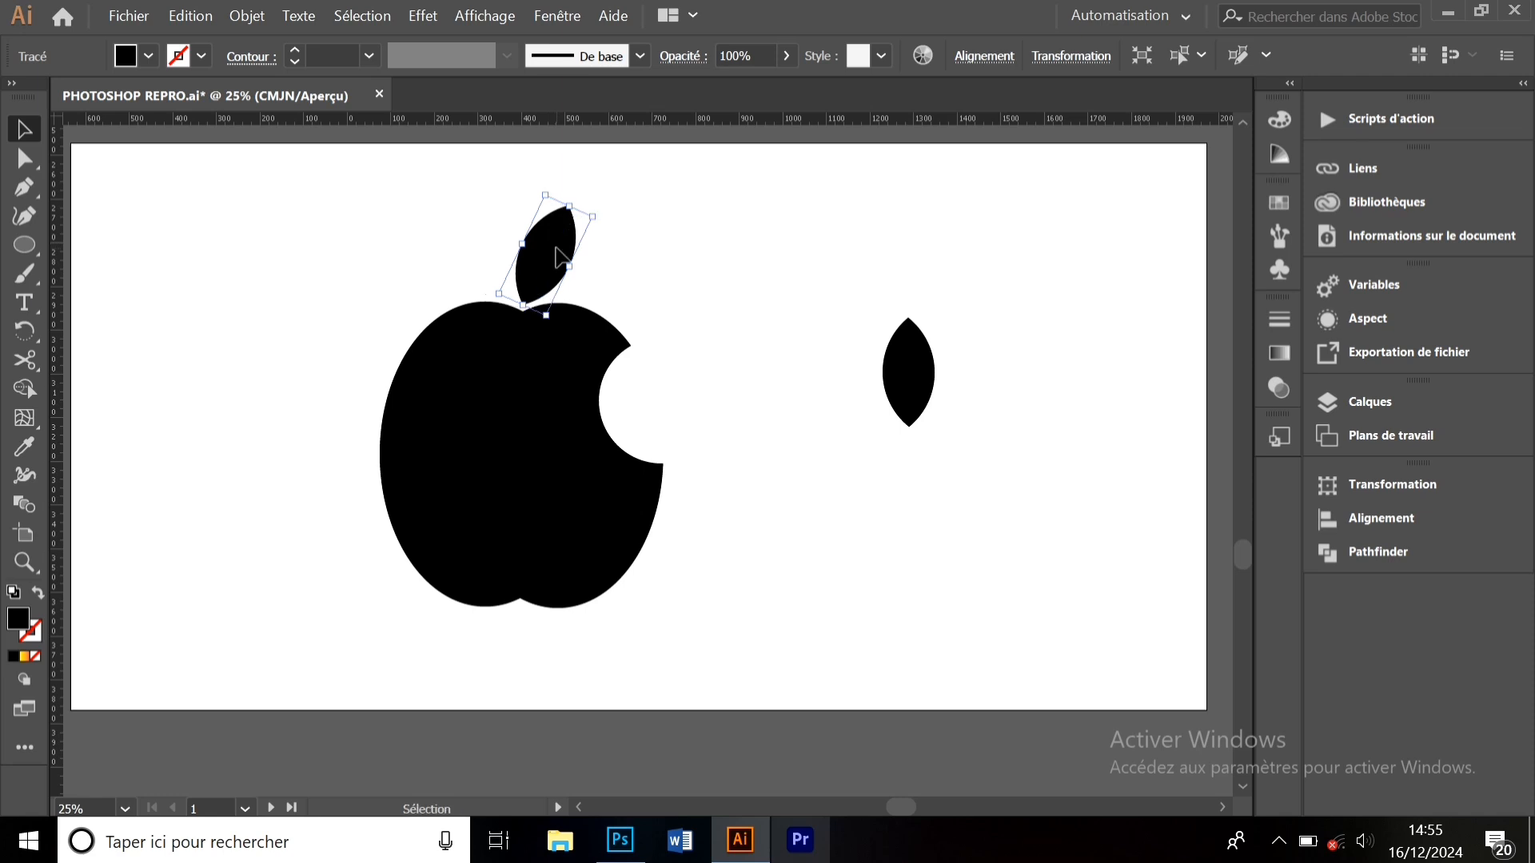
- Delete the spare leaf, then delete the whole apple logo
drag(890, 288, 956, 442)
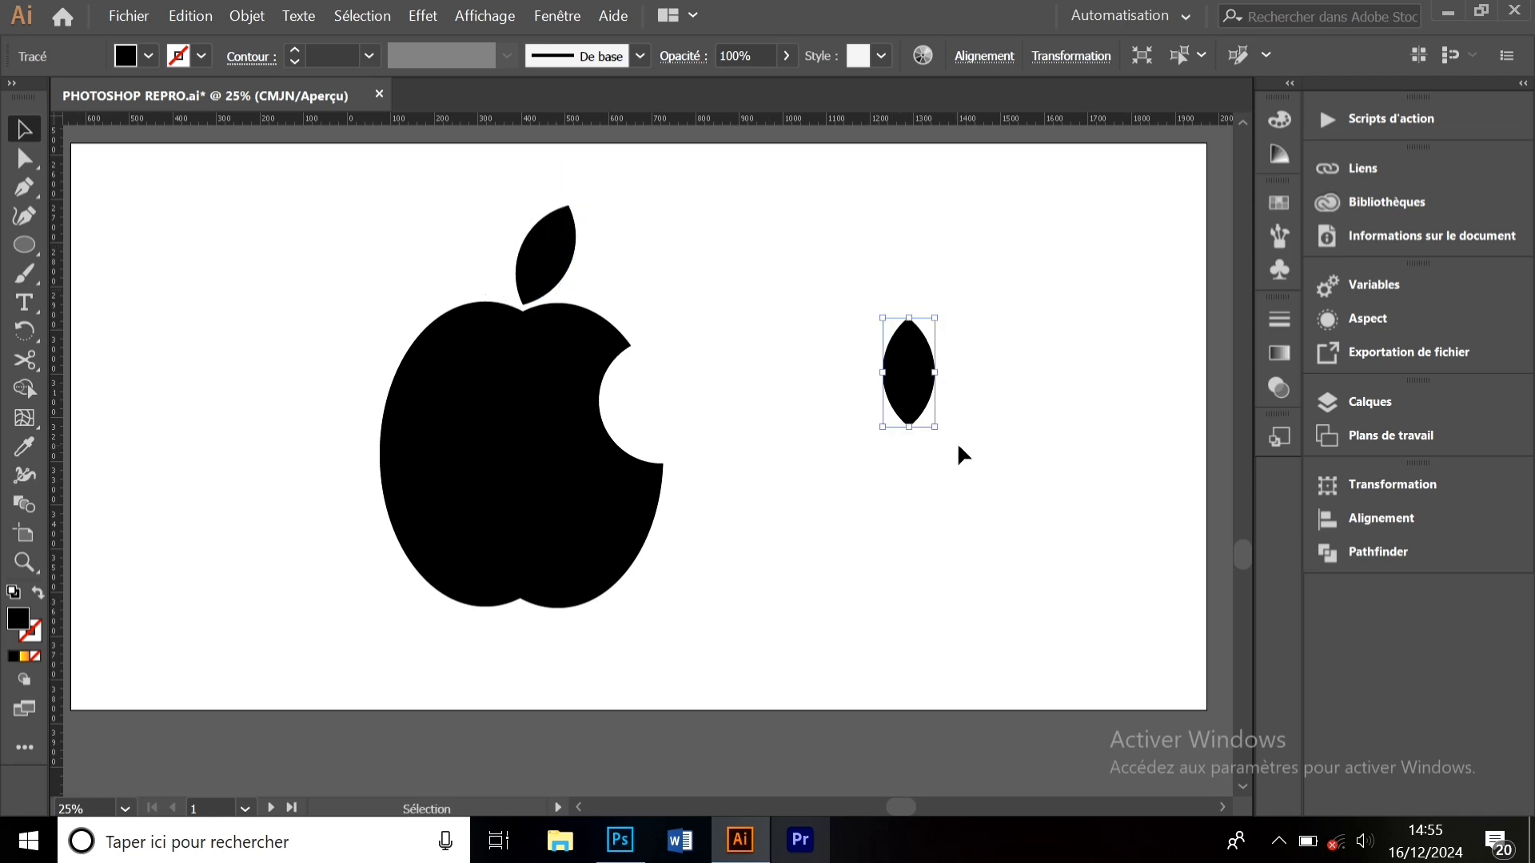
key(Delete)
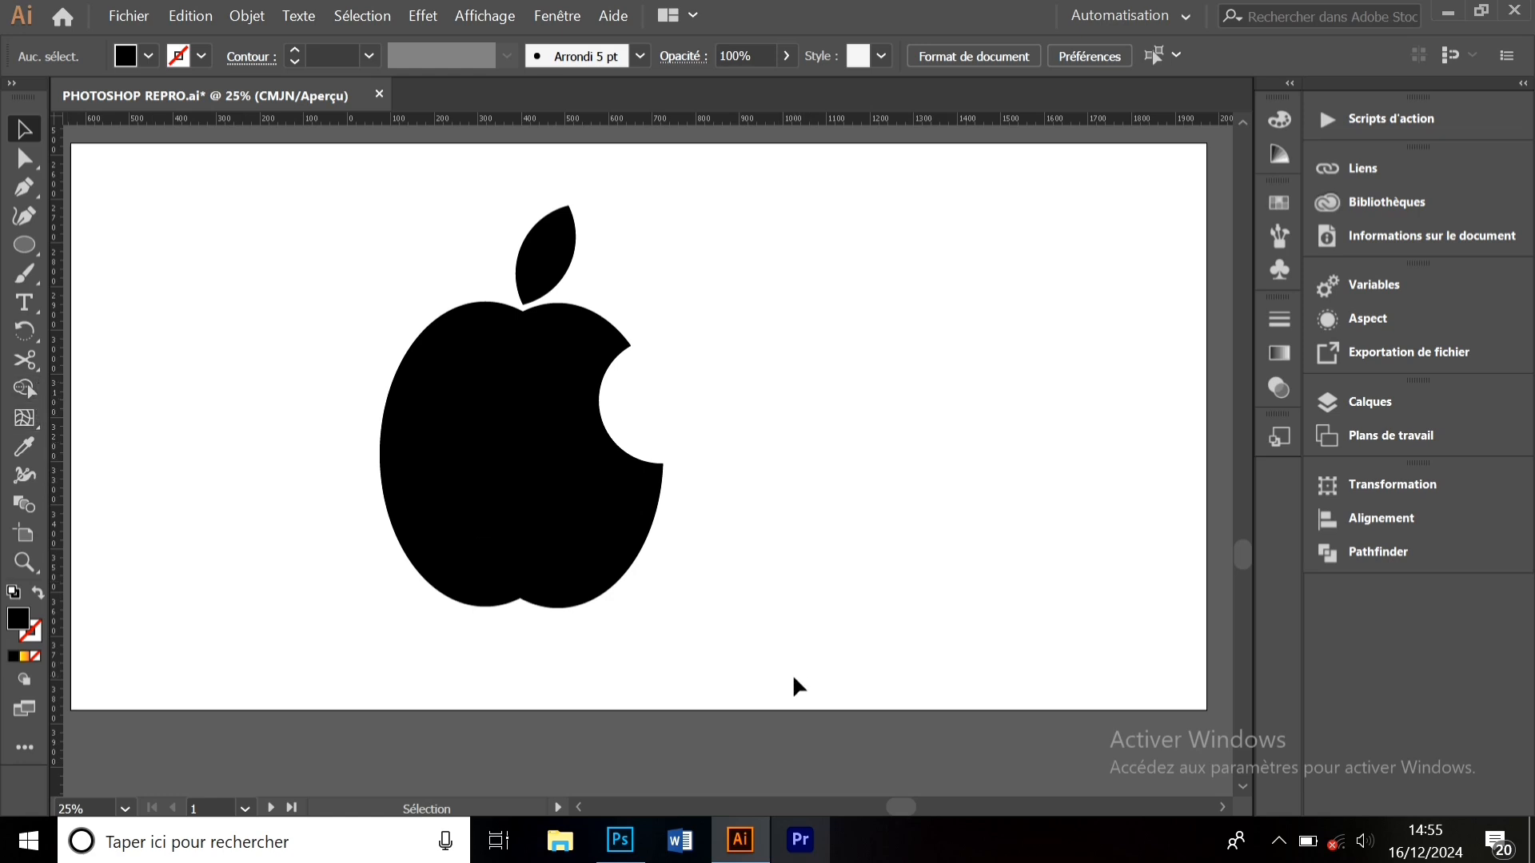
drag(793, 678, 369, 177)
key(Delete)
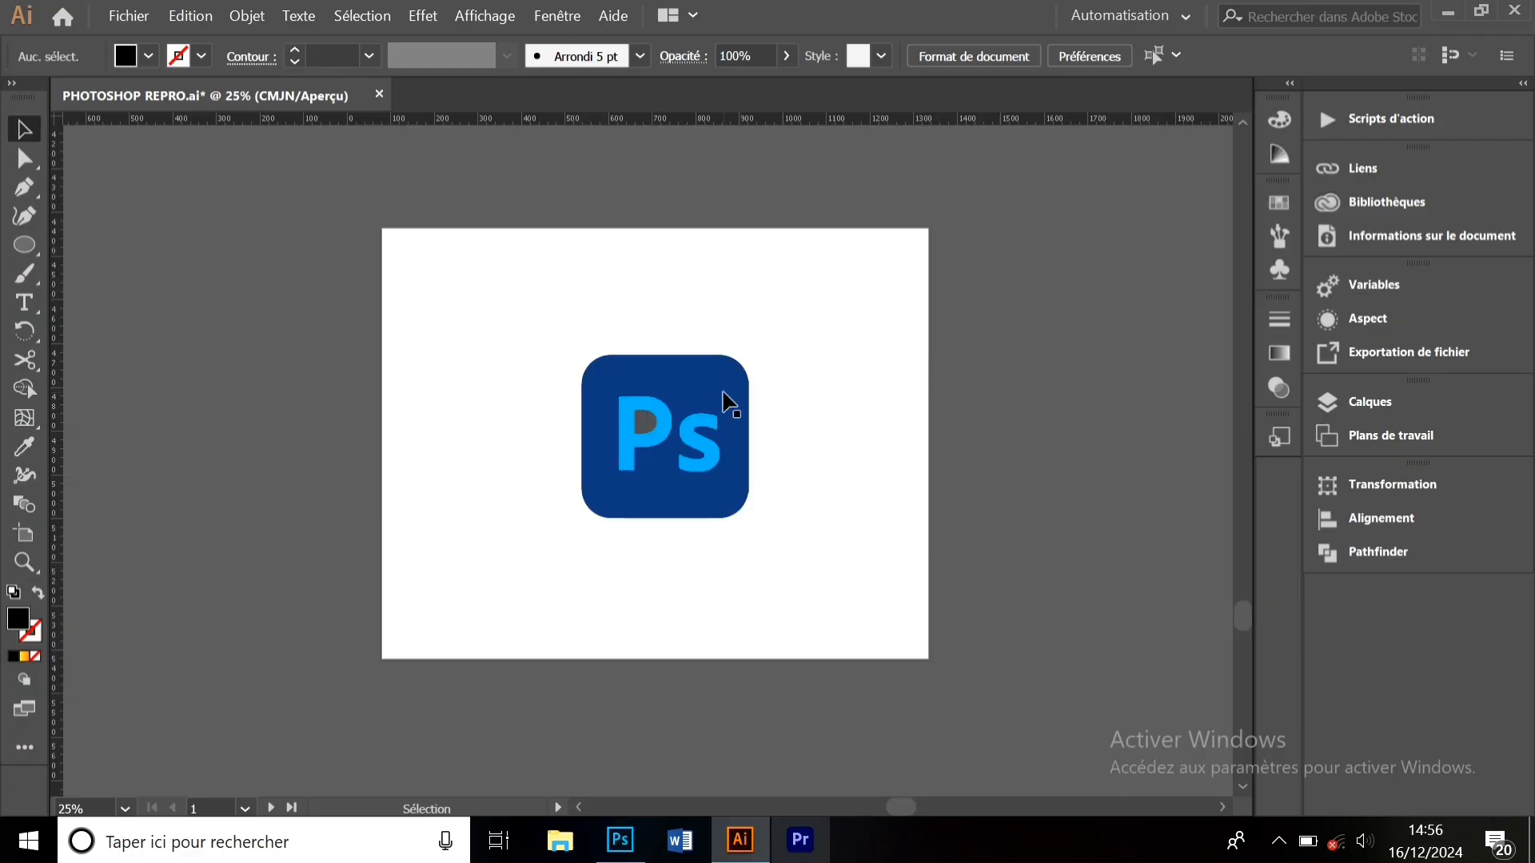
- Select the Ps logo, zoom in, and open Recolor Artwork showing its 4 colours
click(726, 397)
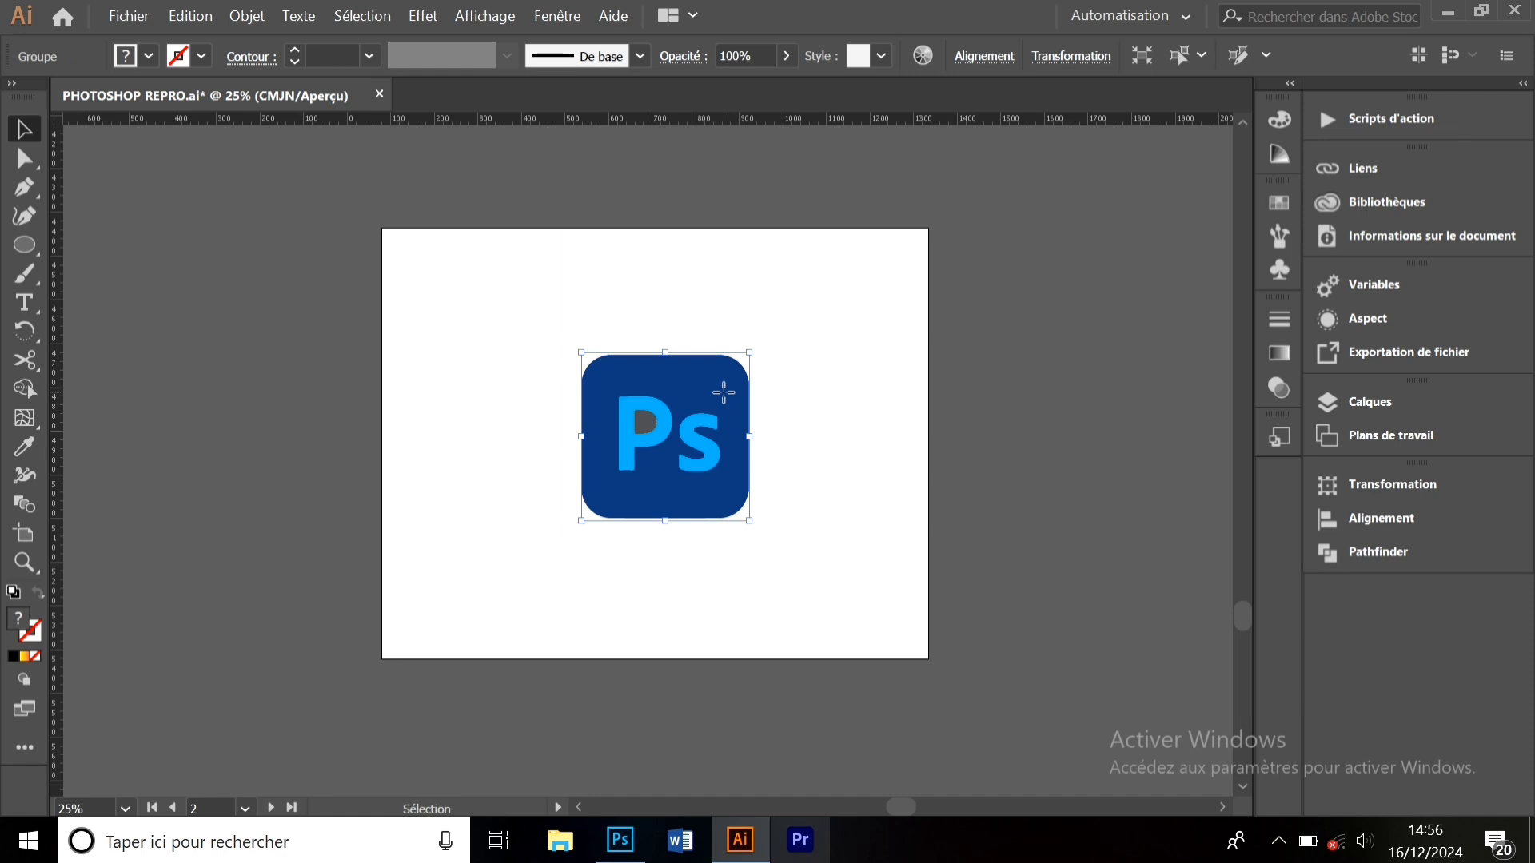
scroll(723, 392, up, 1)
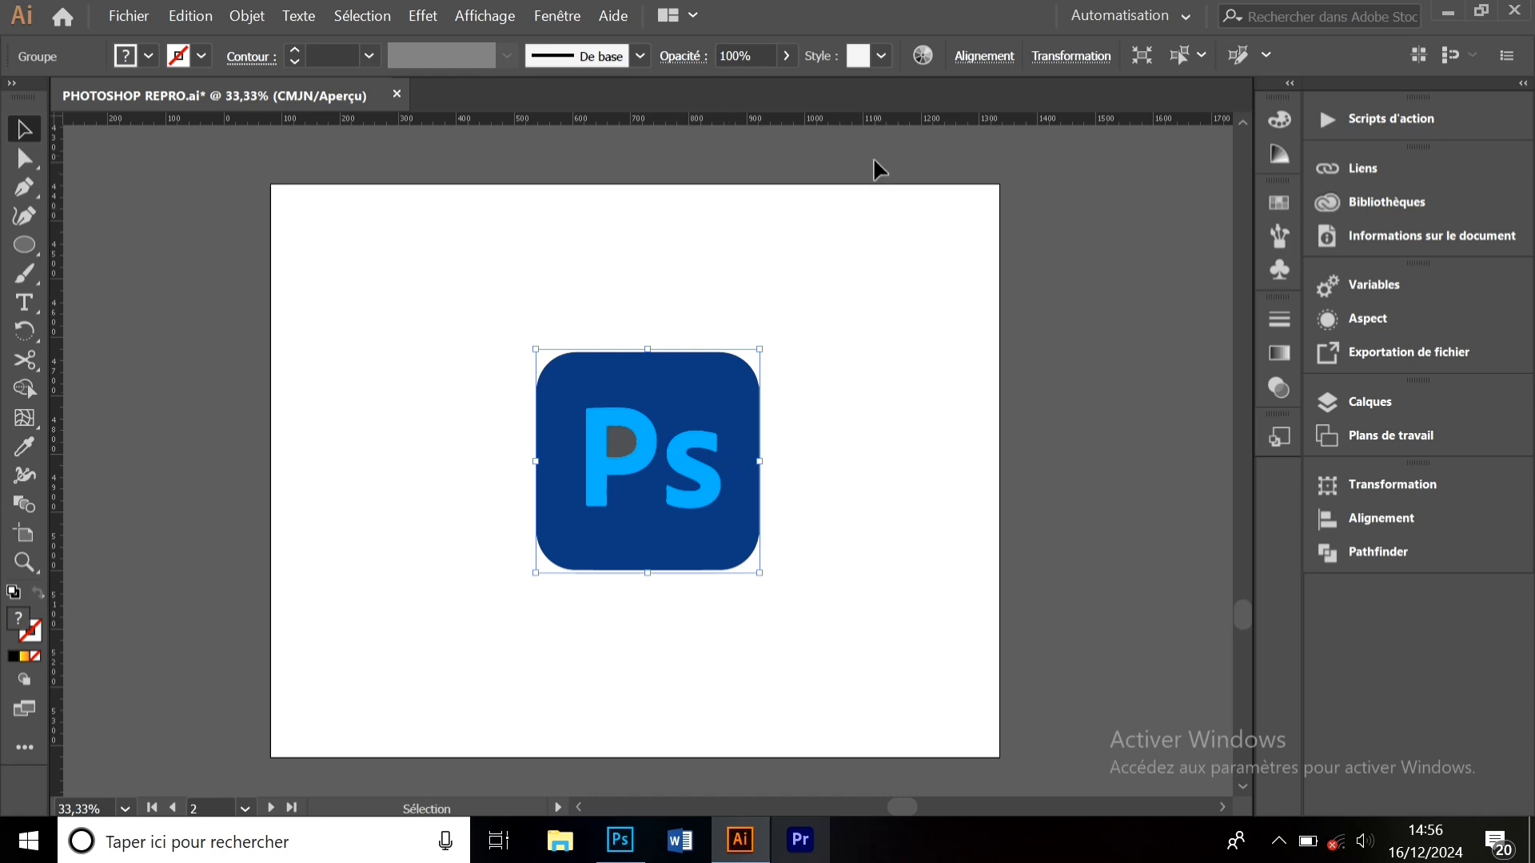
click(922, 59)
drag(743, 77, 1167, 43)
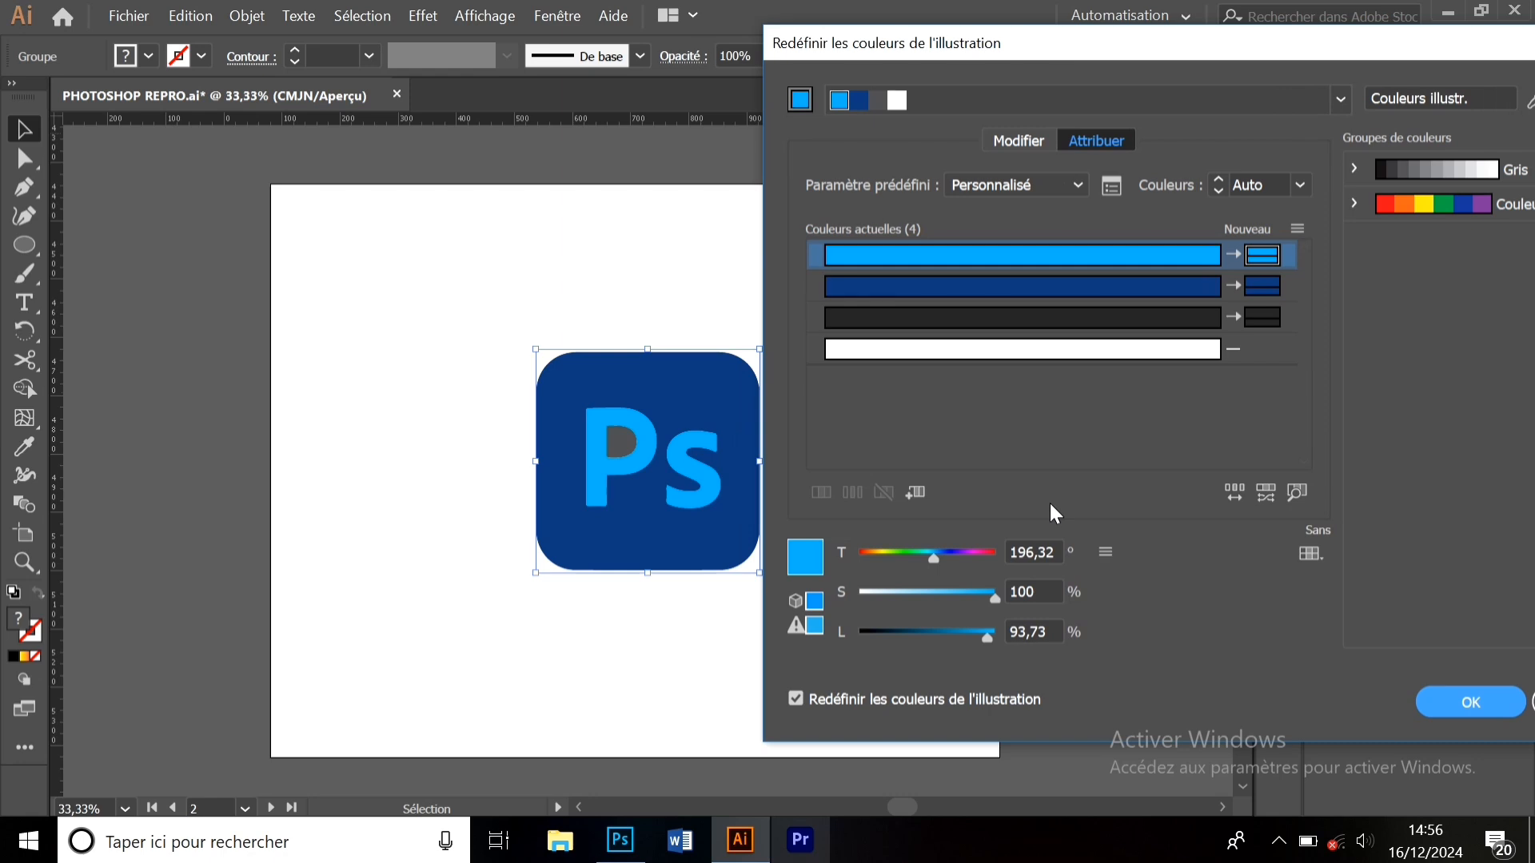
- Shift the light-blue letters to yellow-green and the dark-blue square to purple, then apply
click(1084, 250)
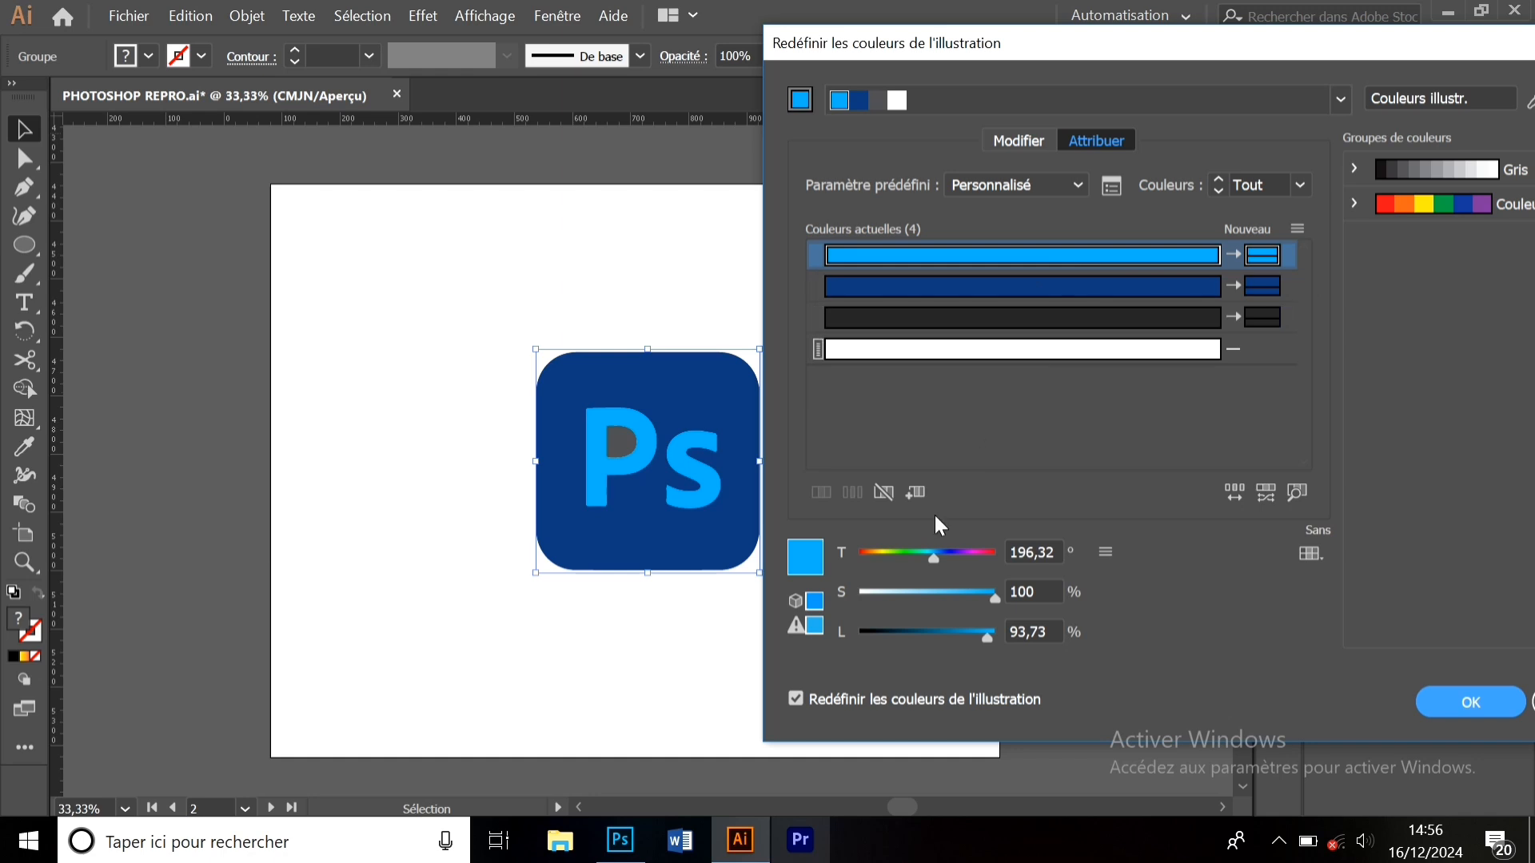
drag(933, 555, 884, 559)
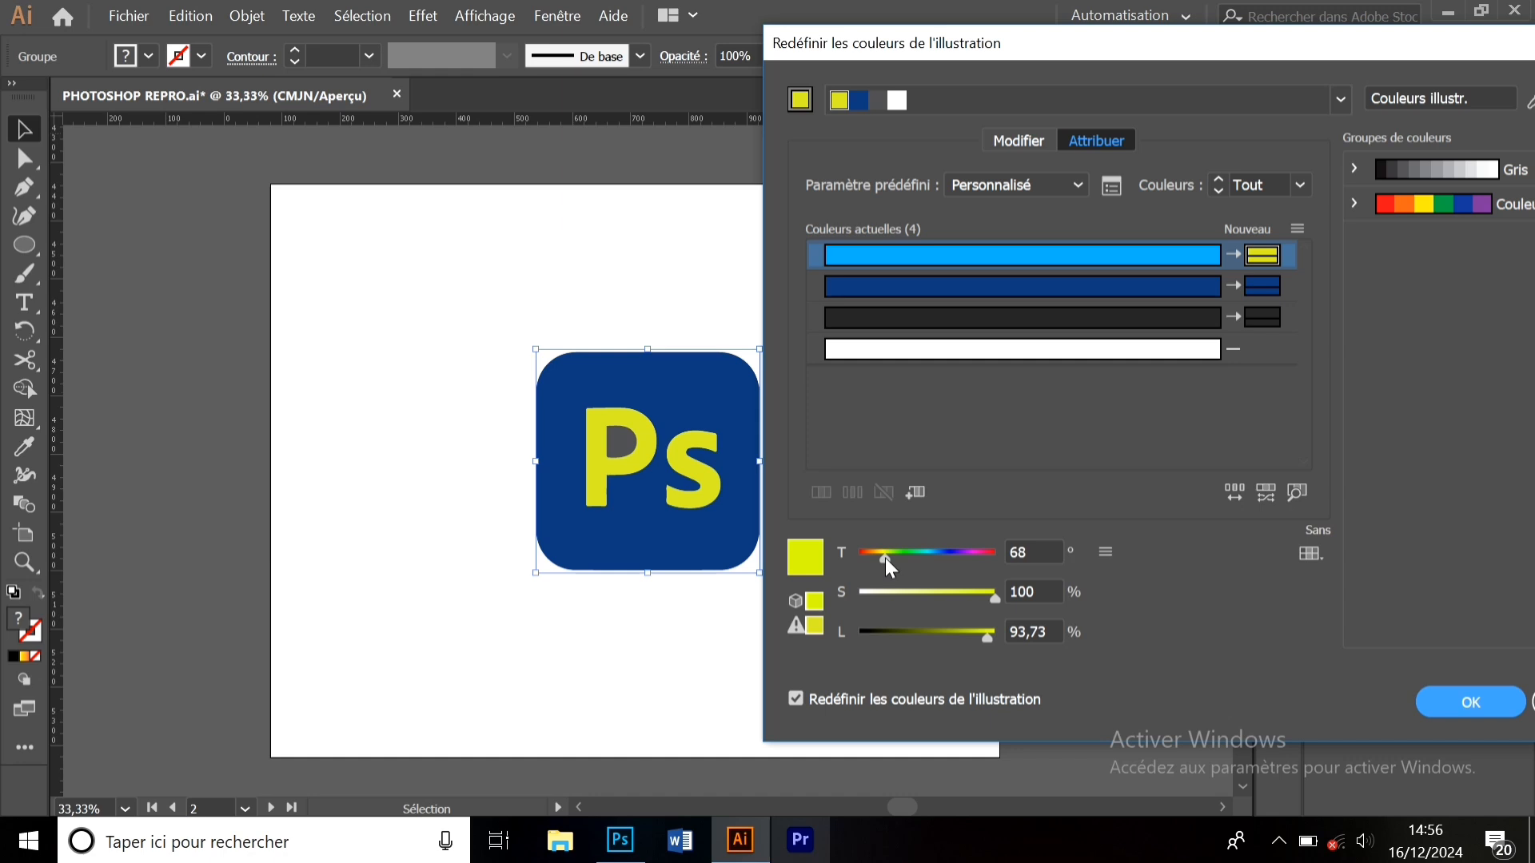
click(993, 286)
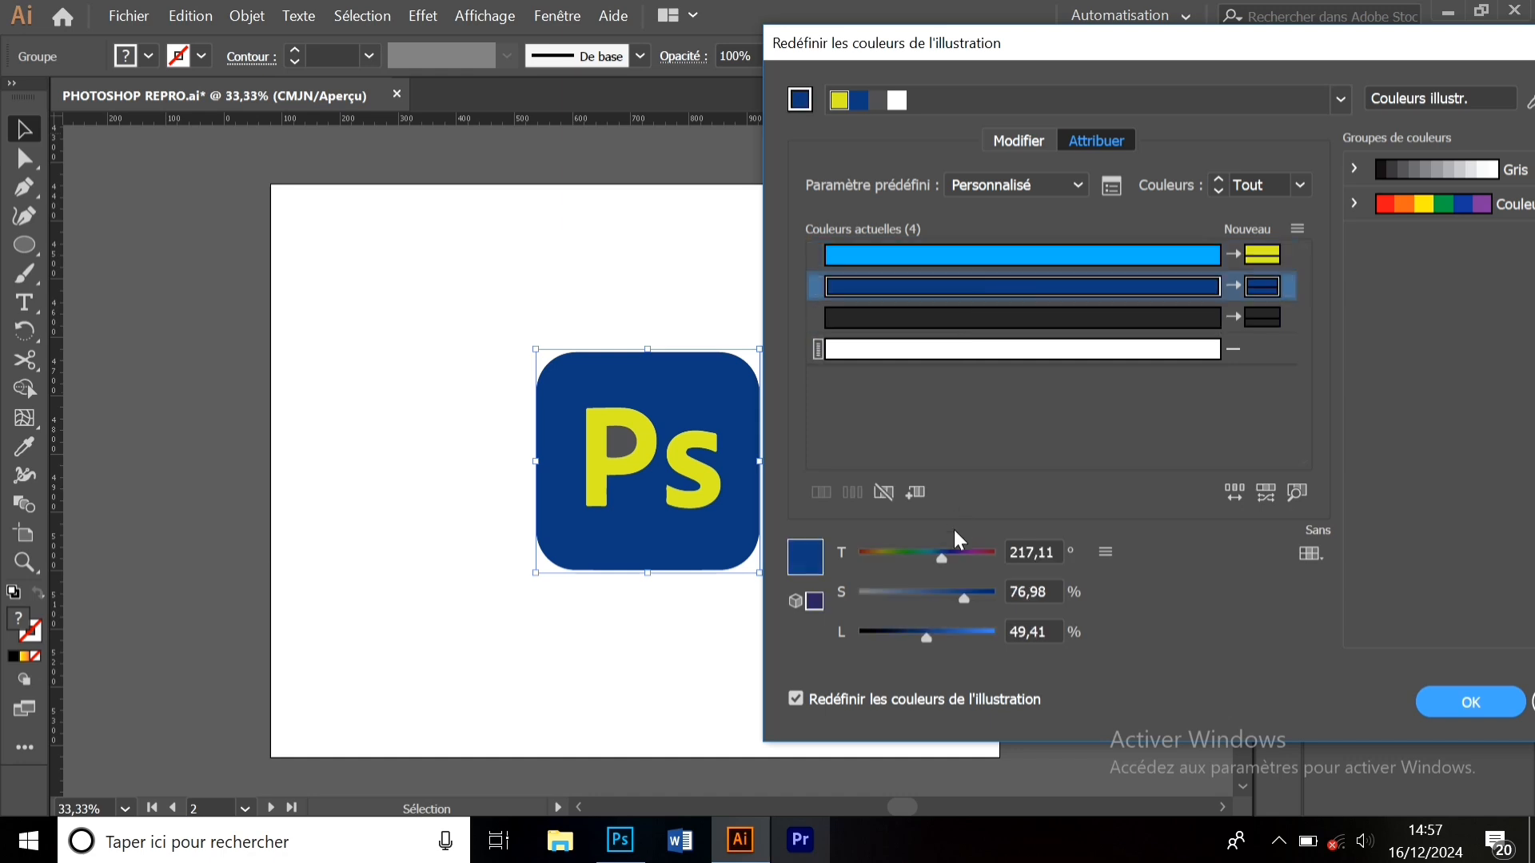
drag(941, 558, 975, 561)
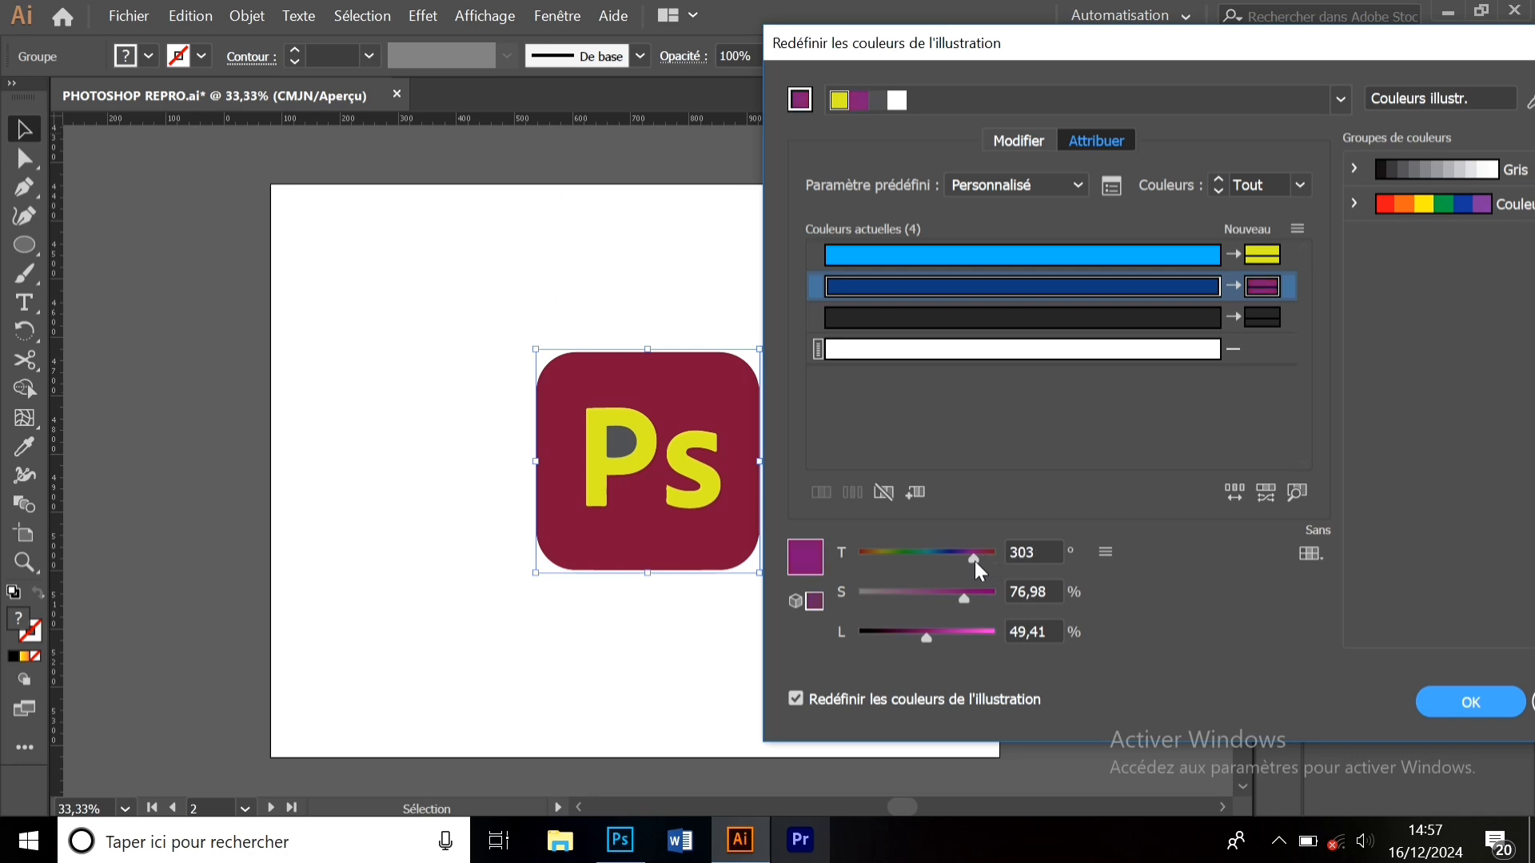
click(1429, 704)
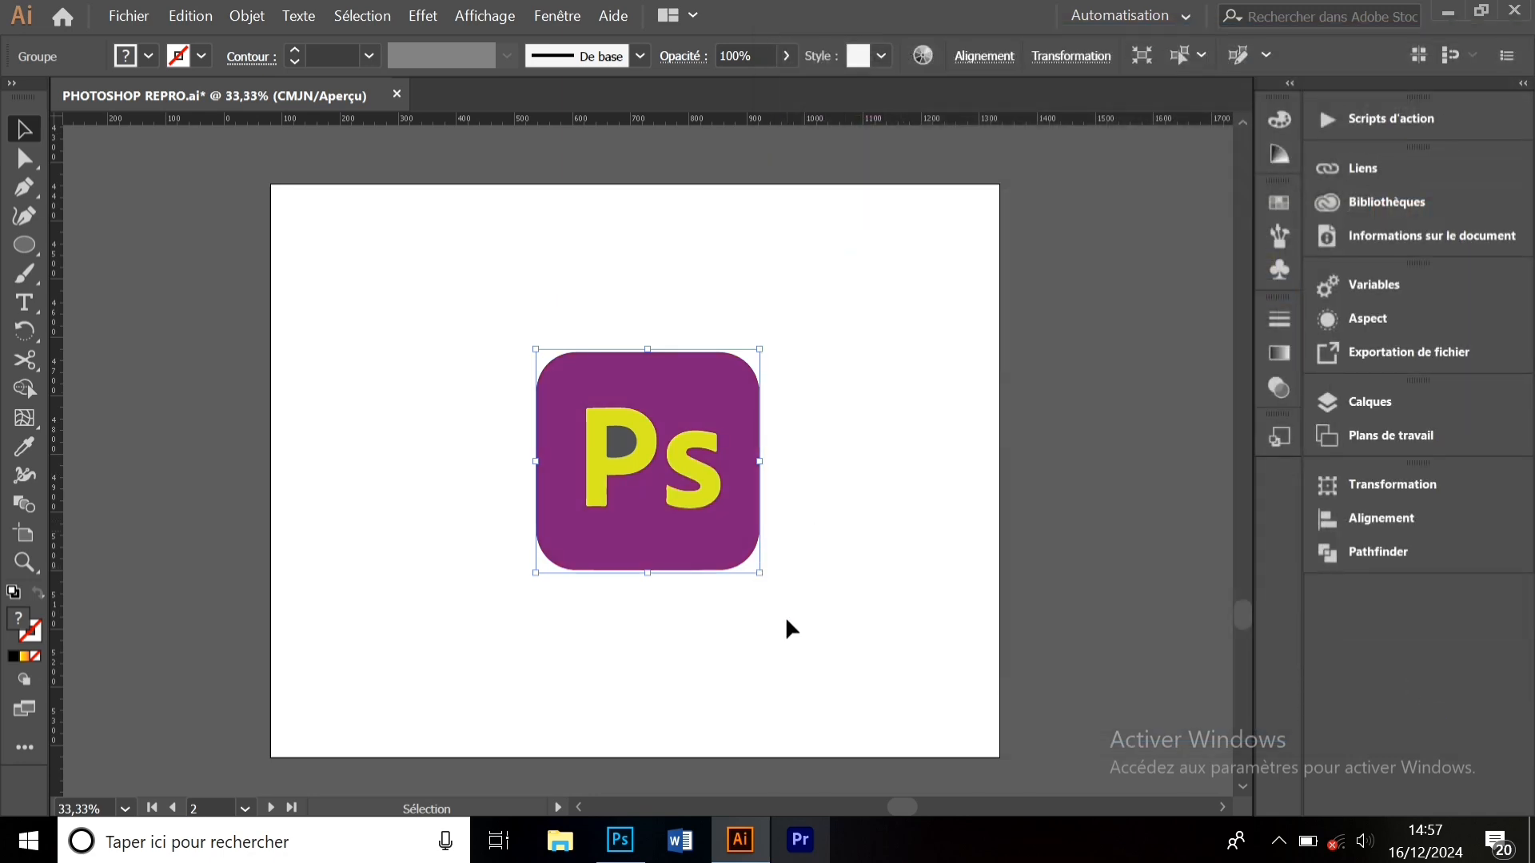
- Delete the recoloured Ps logo and hide the rulers via the View menu
drag(775, 642, 589, 387)
key(Delete)
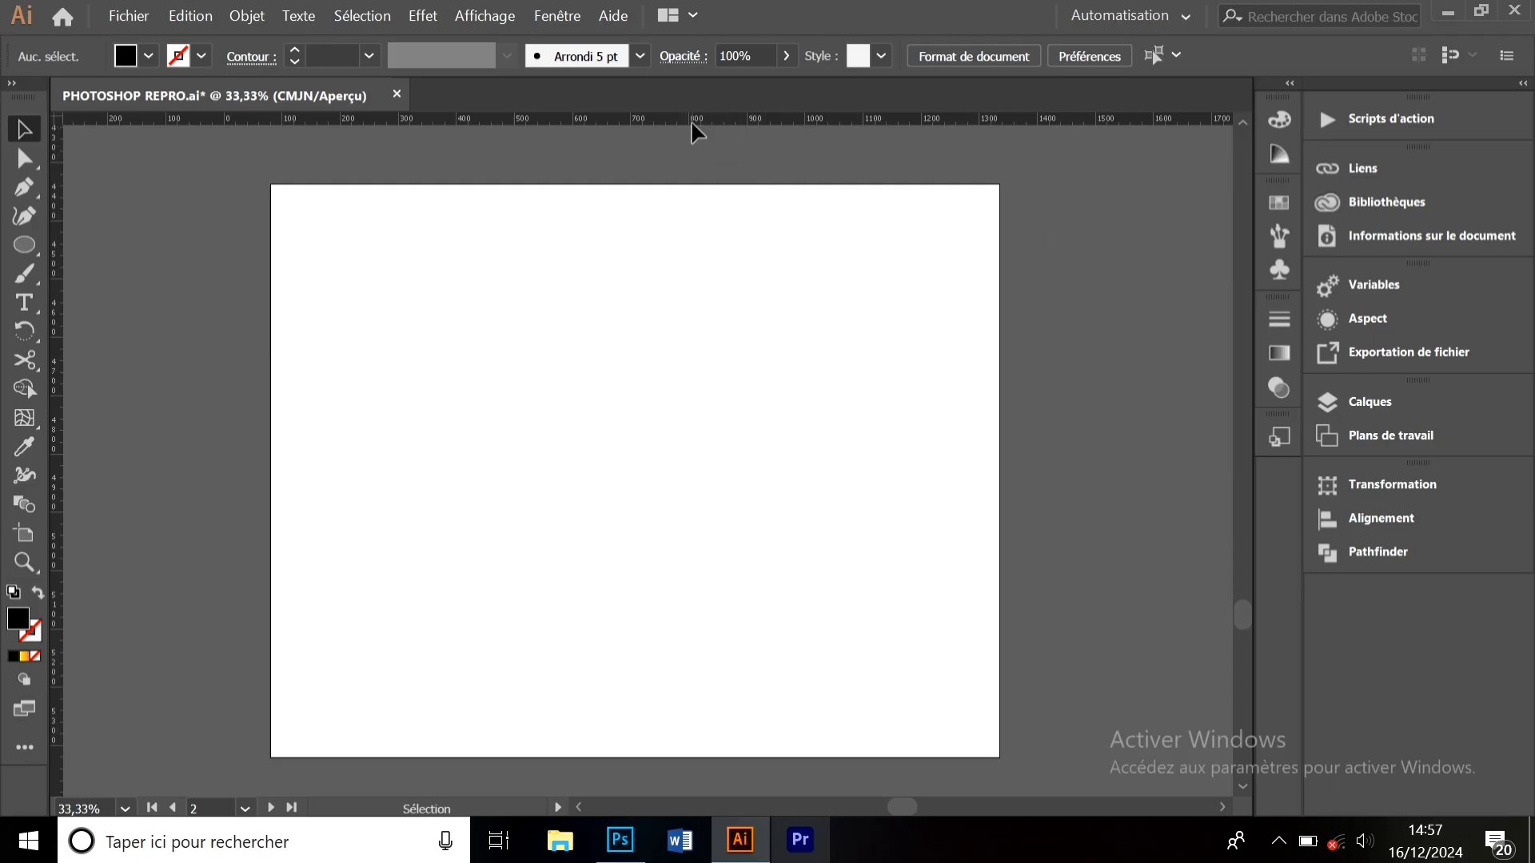
click(496, 27)
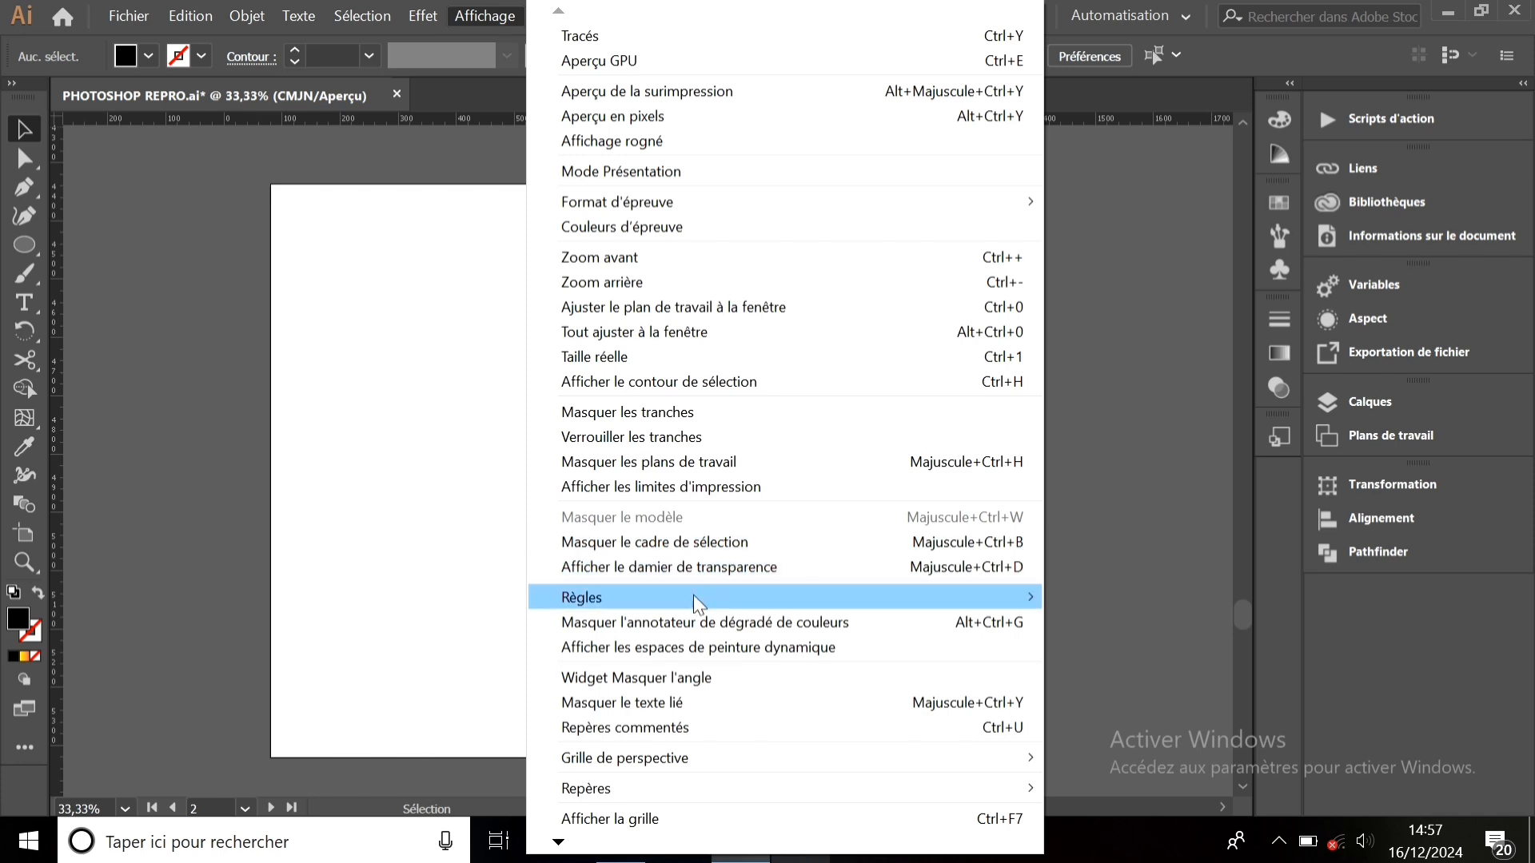
mouse_move(693, 594)
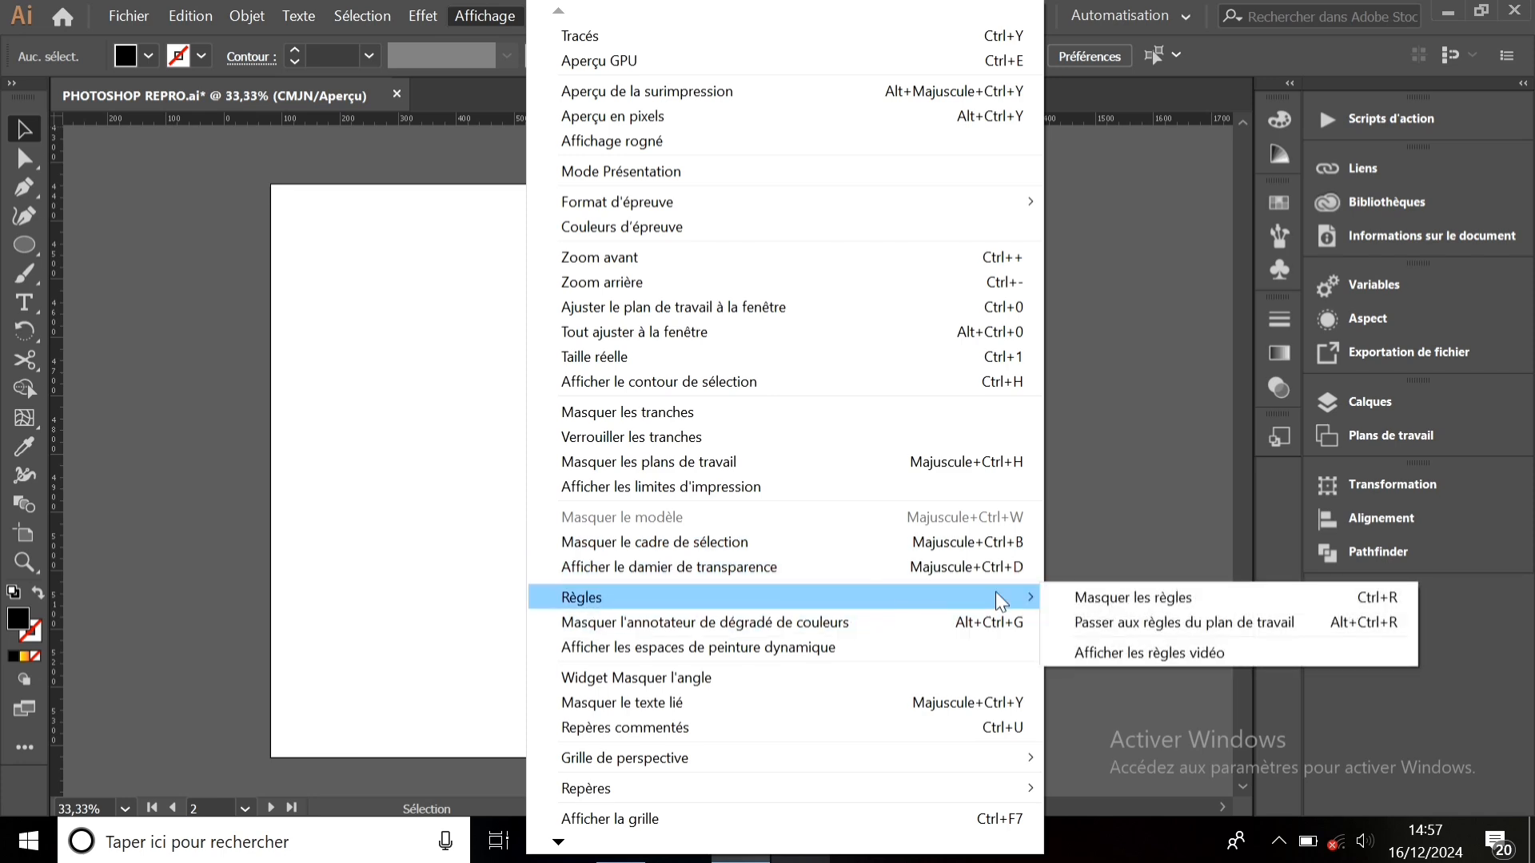
click(1105, 597)
- Show the rulers again and drag a guide out from the top ruler
click(494, 18)
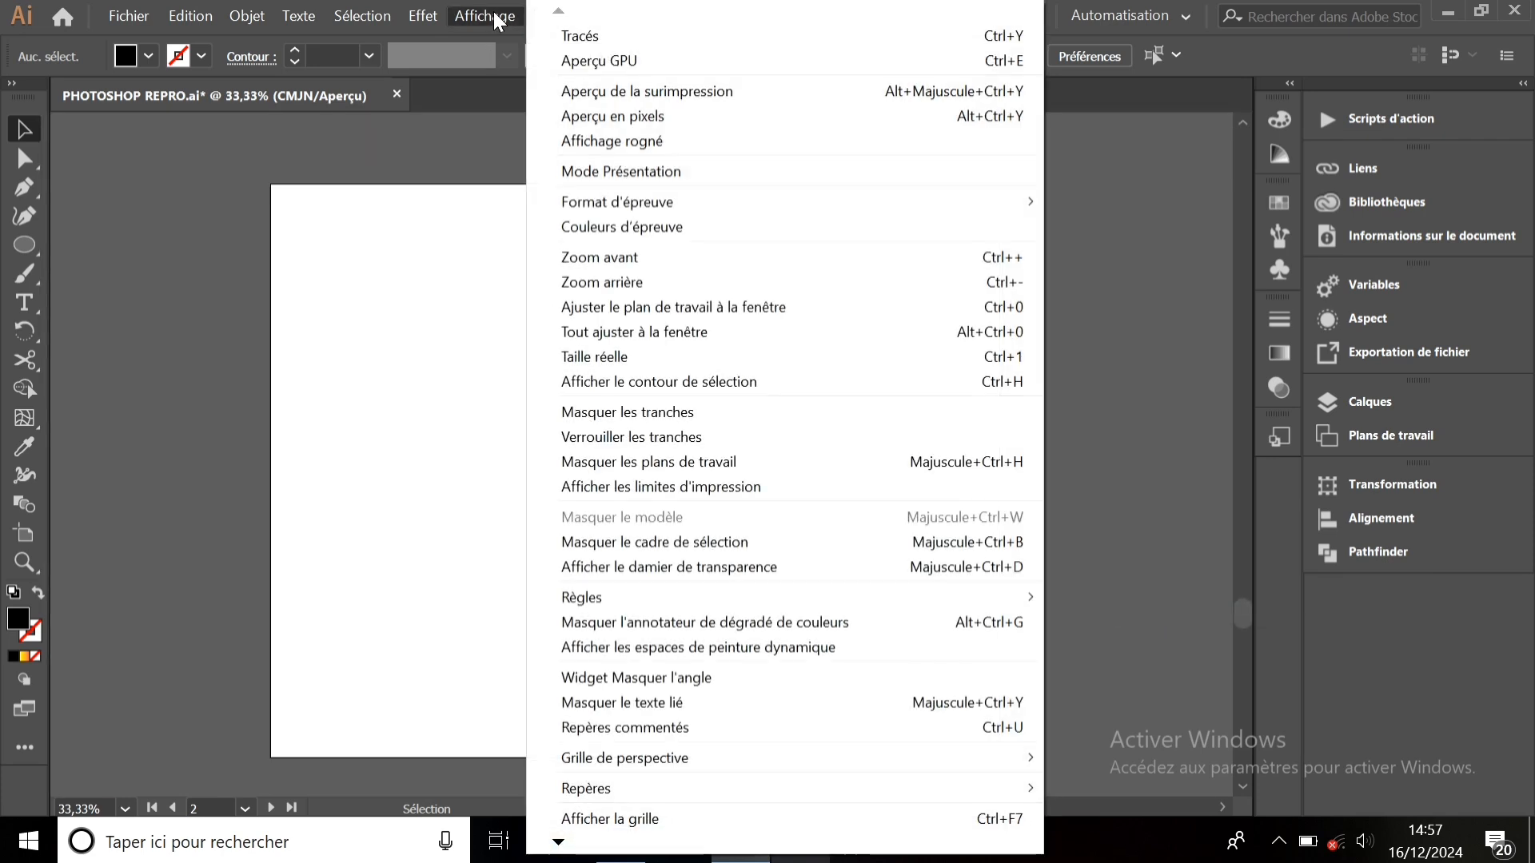
mouse_move(862, 595)
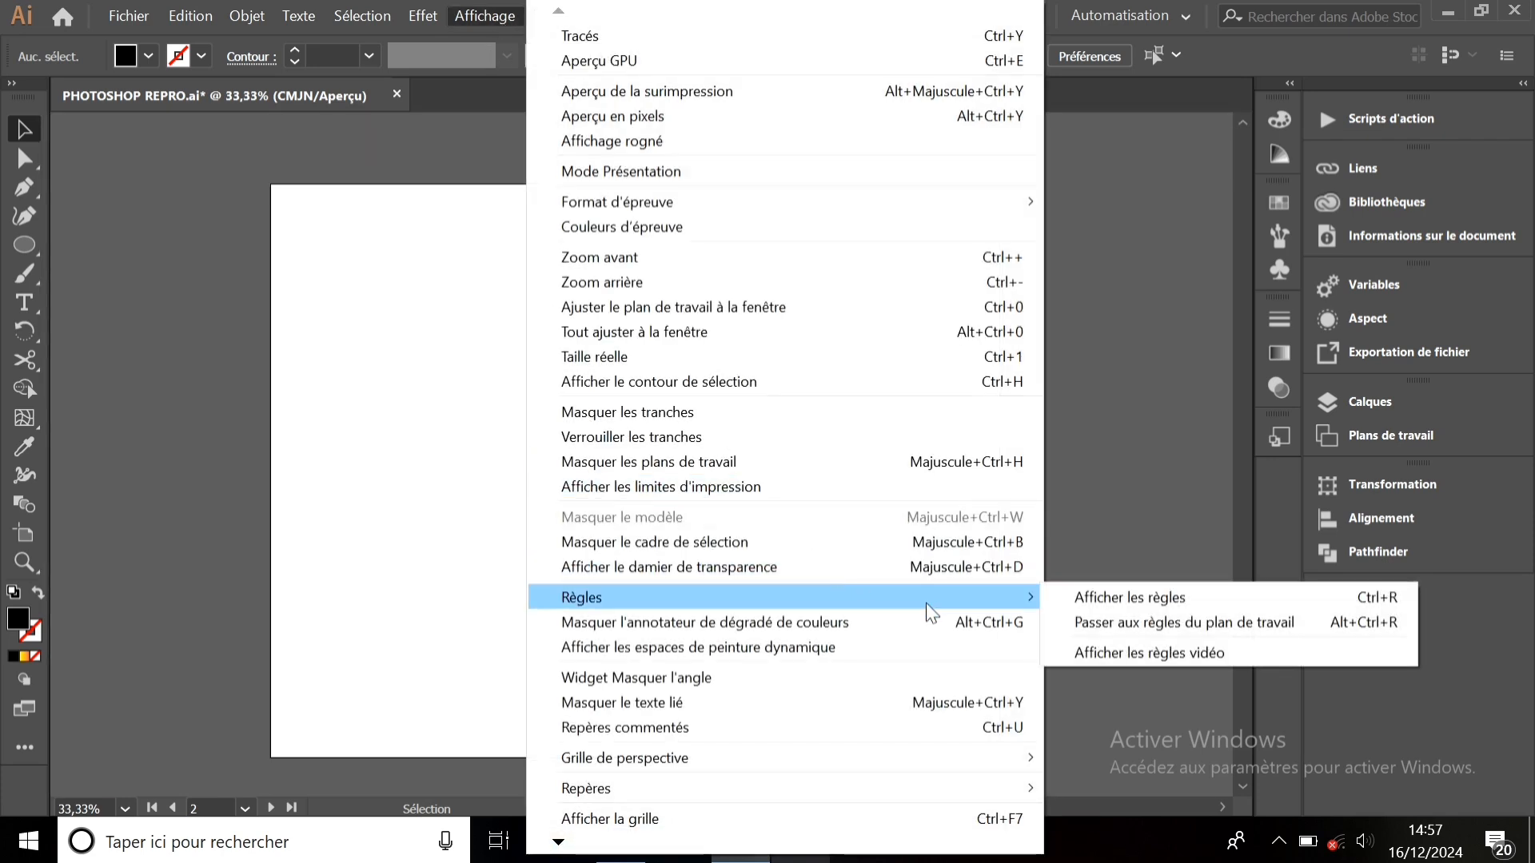
click(1082, 600)
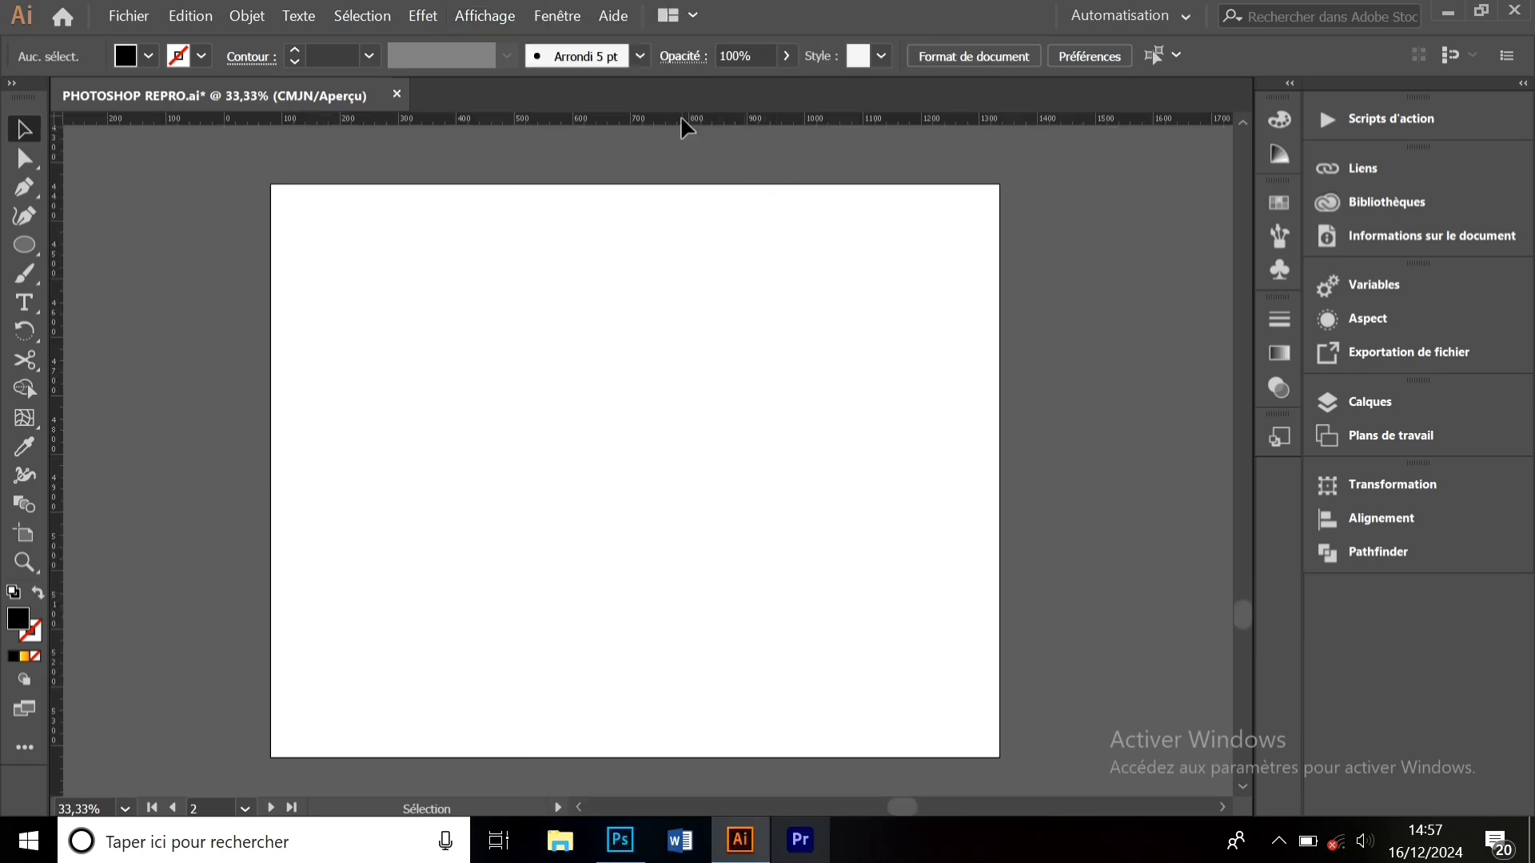
drag(681, 118, 651, 476)
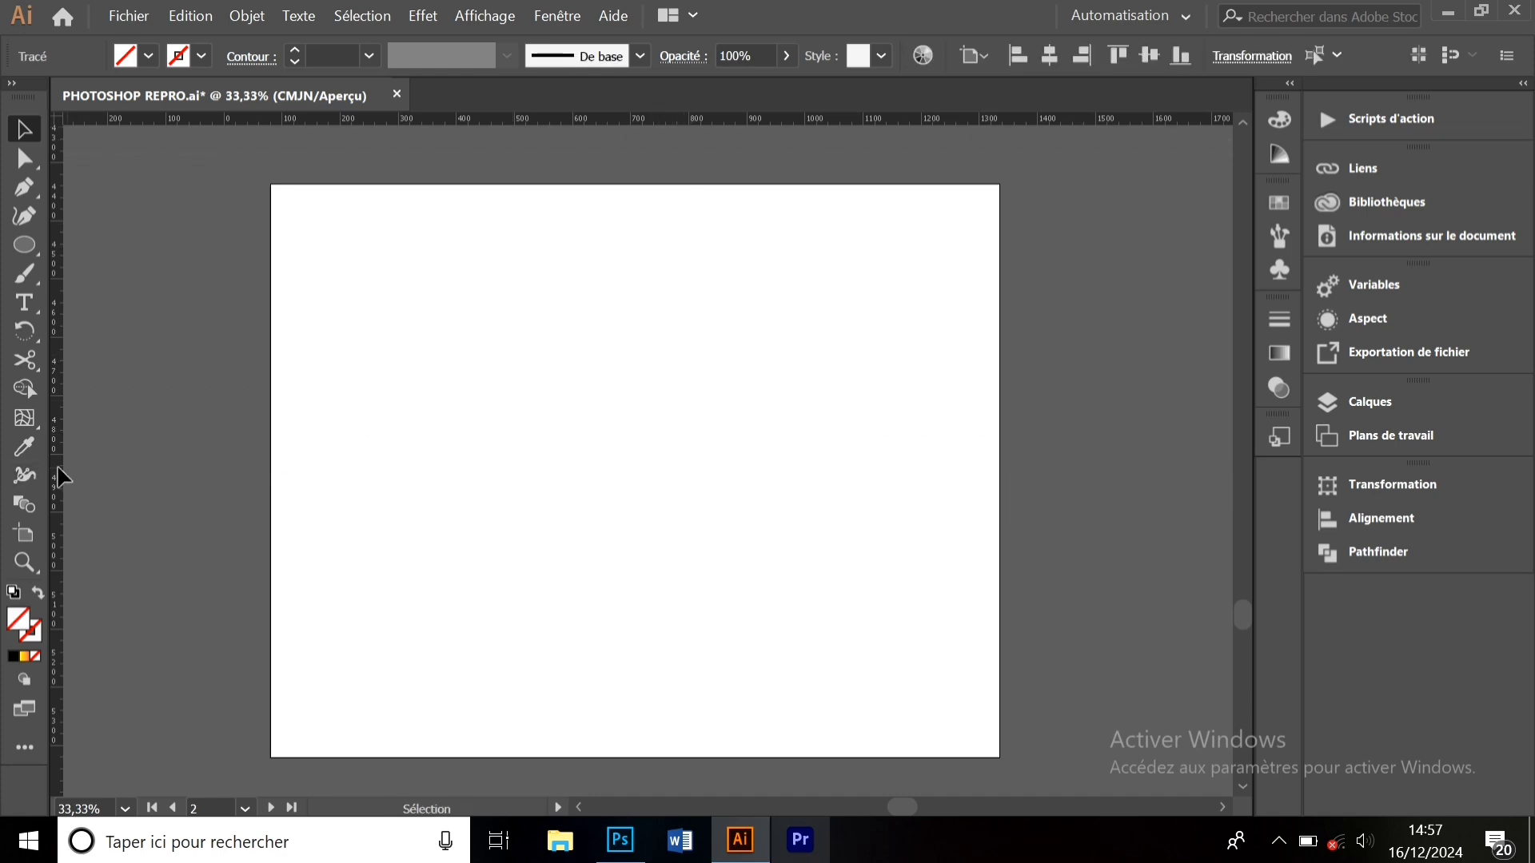
drag(56, 473, 633, 453)
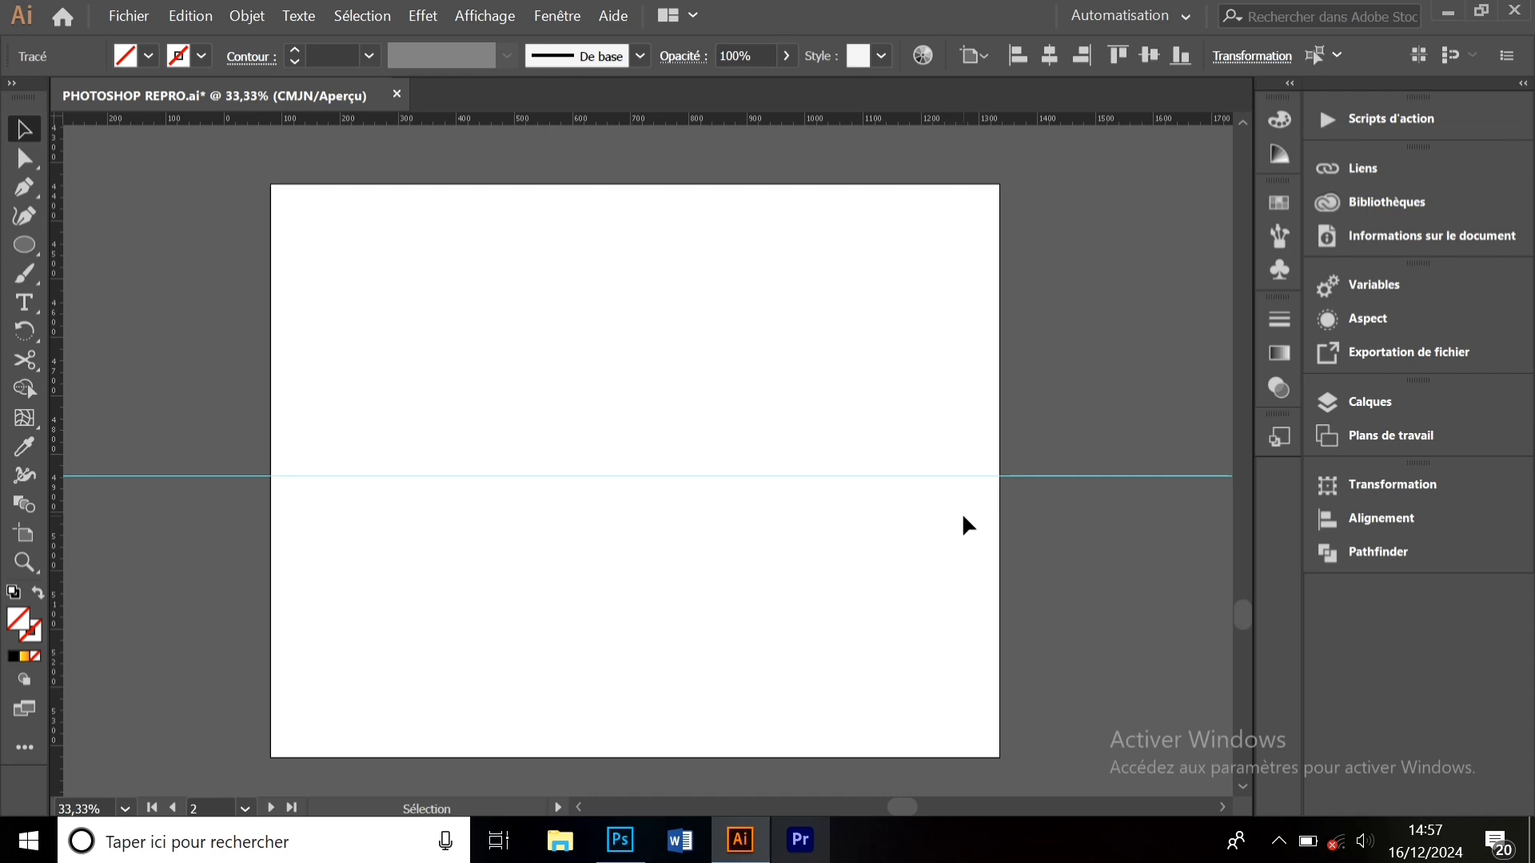
click(32, 338)
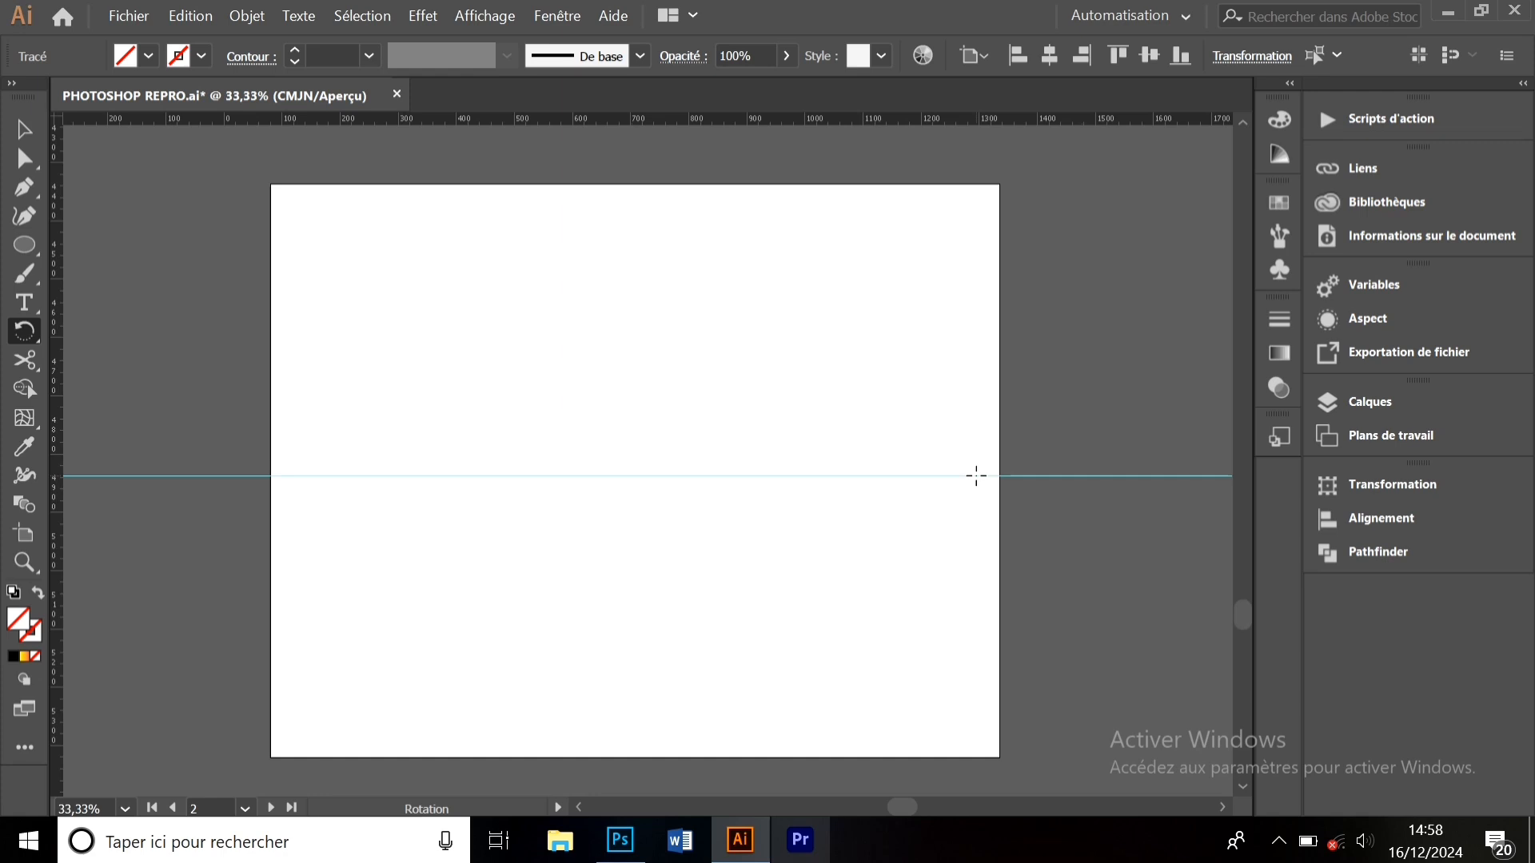
drag(975, 477, 526, 364)
key(ctrl+z)
drag(1042, 476, 1533, 341)
click(24, 129)
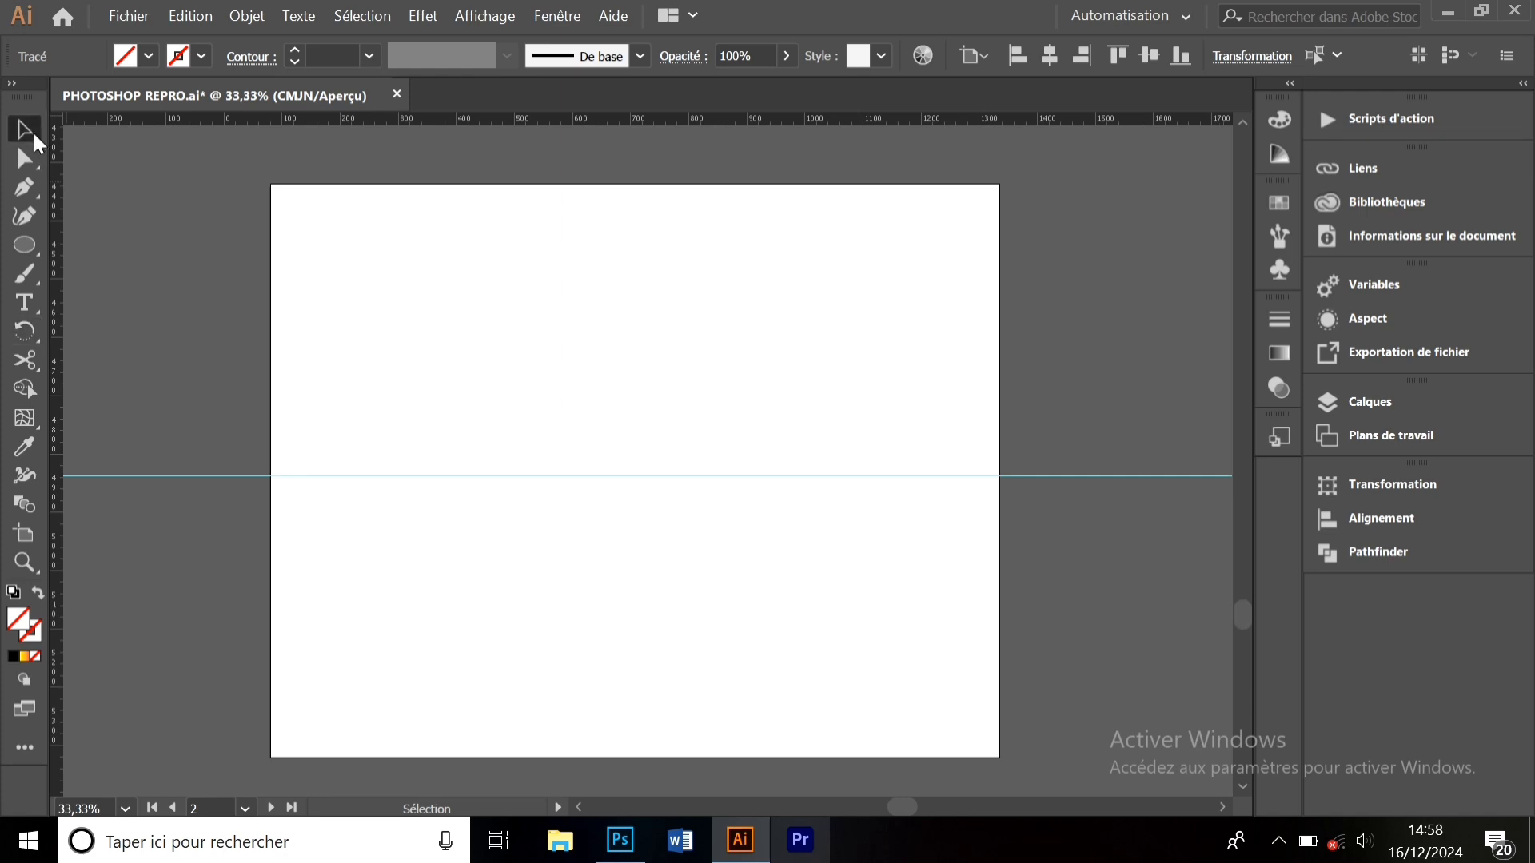
drag(286, 364, 747, 703)
key(Delete)
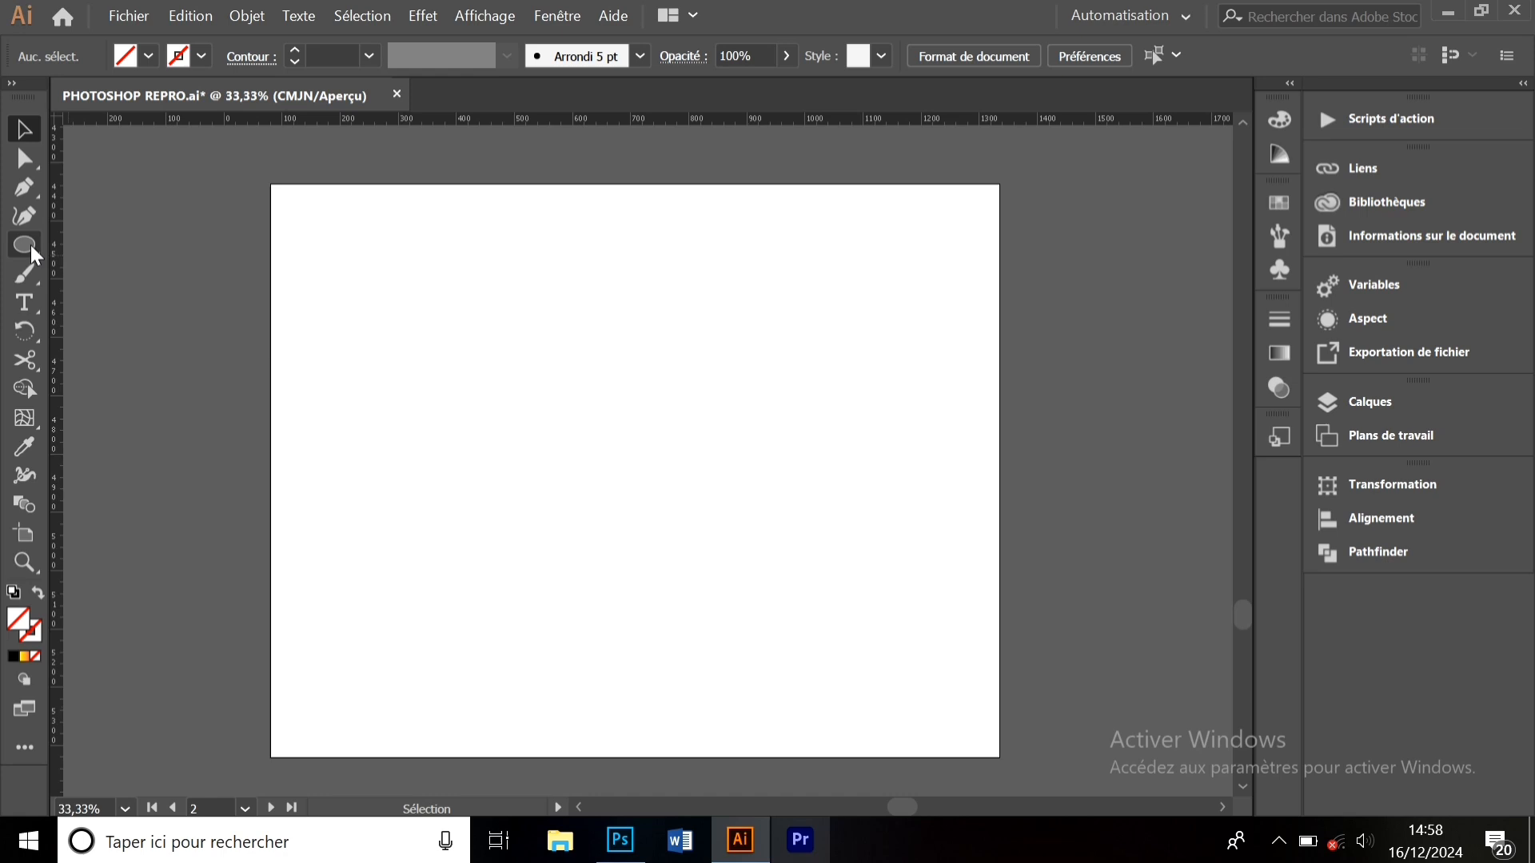
- Choose the Star tool from the shape flyout and set the fill to Rouge CMJN
click(30, 246)
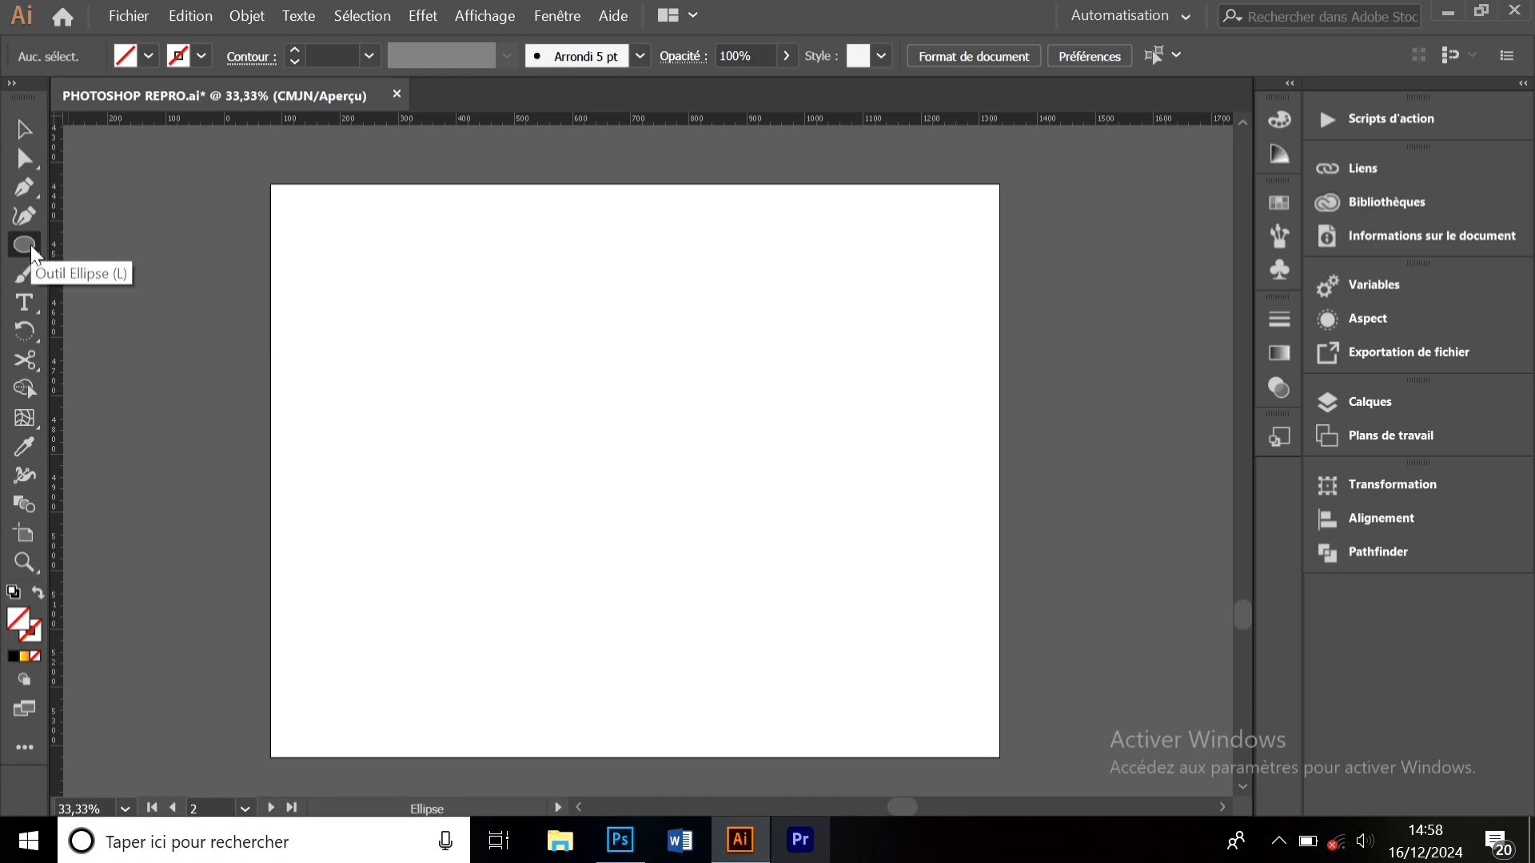
click(30, 245)
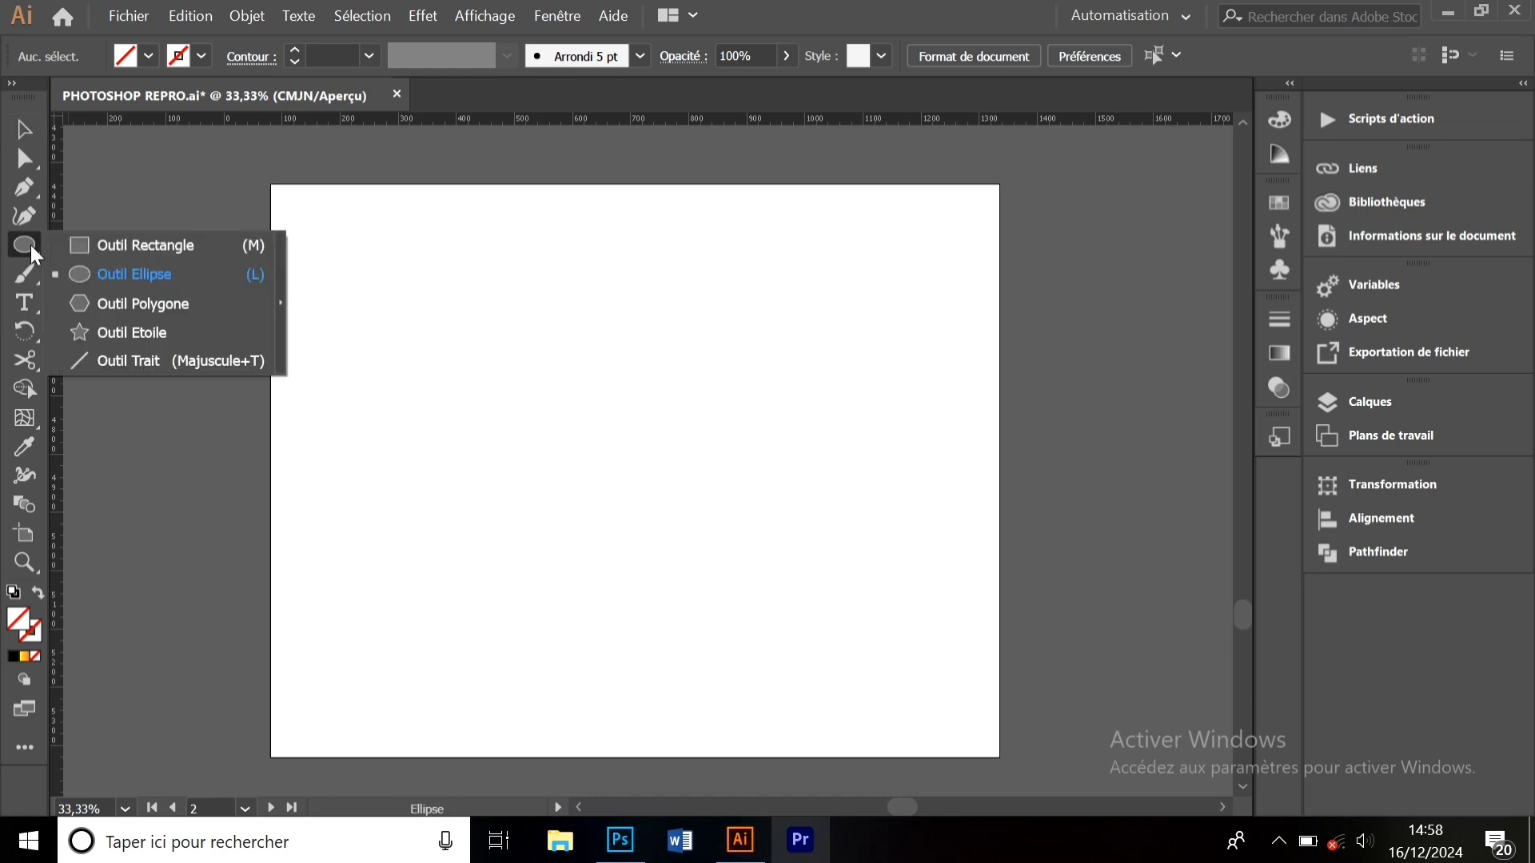
click(107, 333)
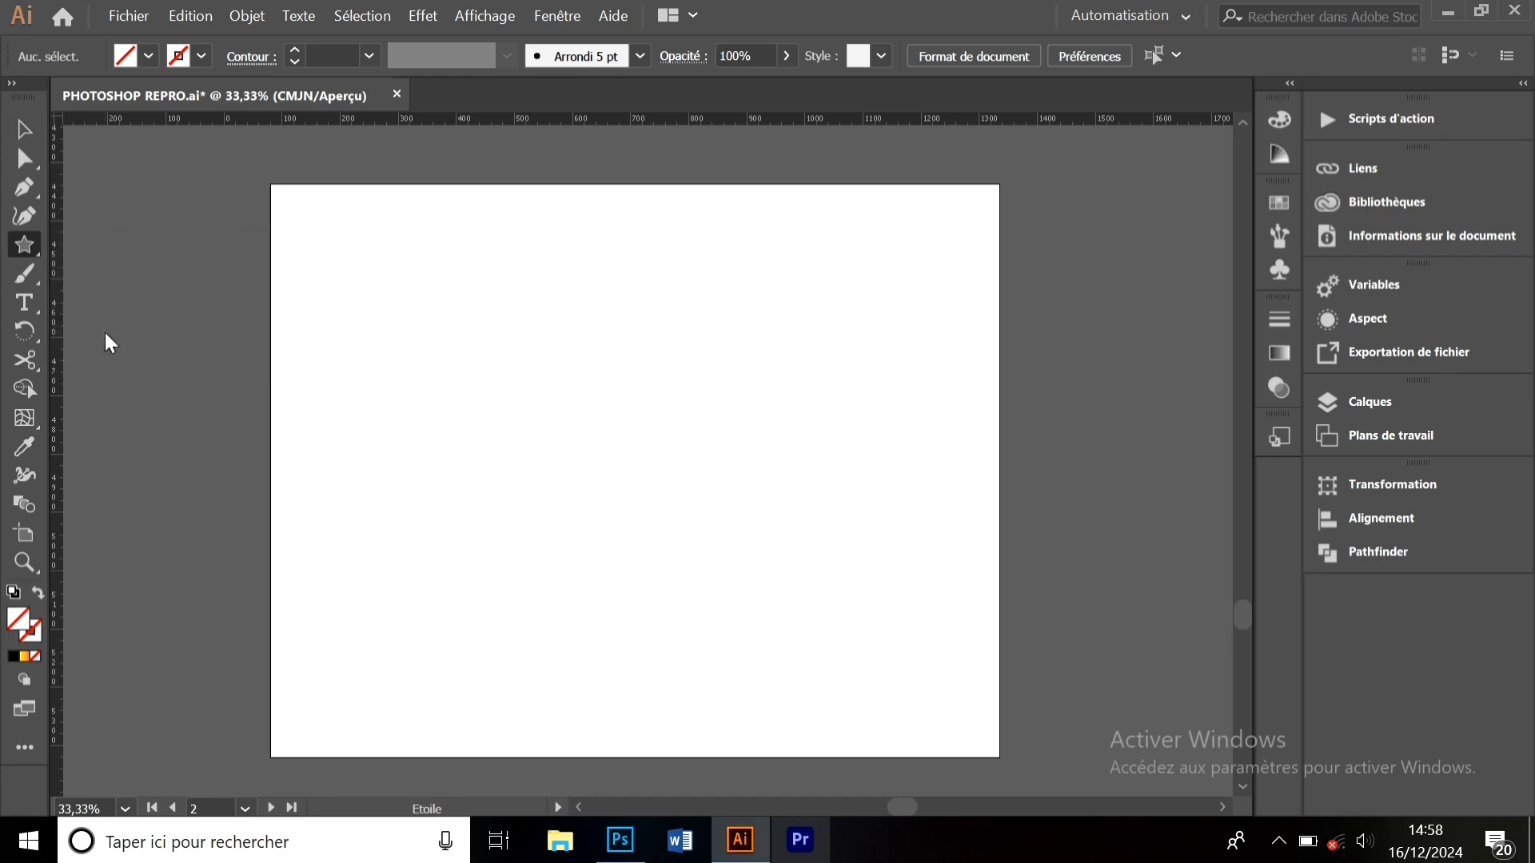
click(150, 56)
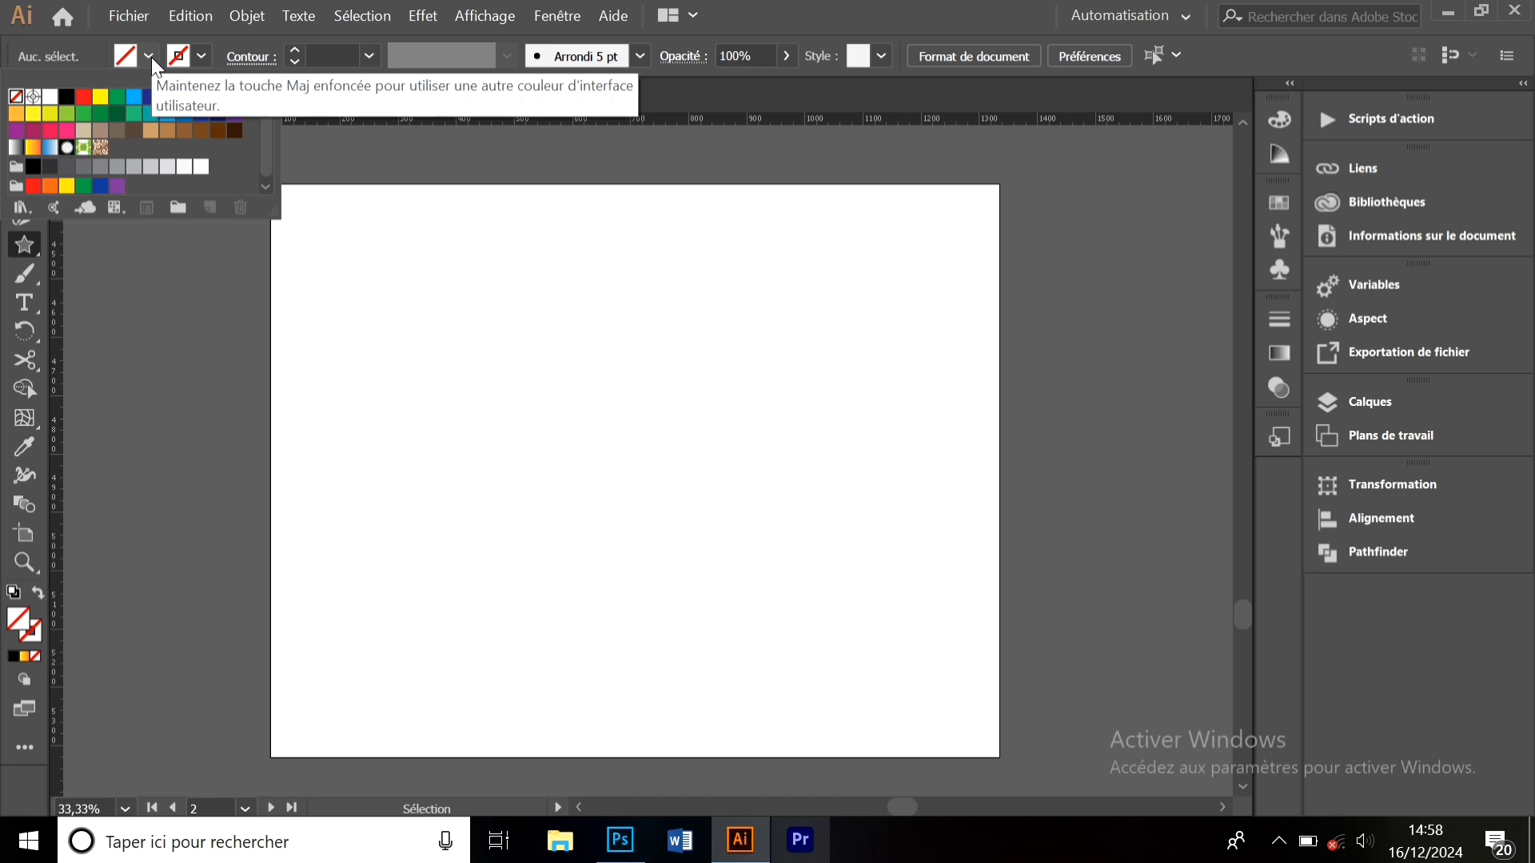
click(85, 99)
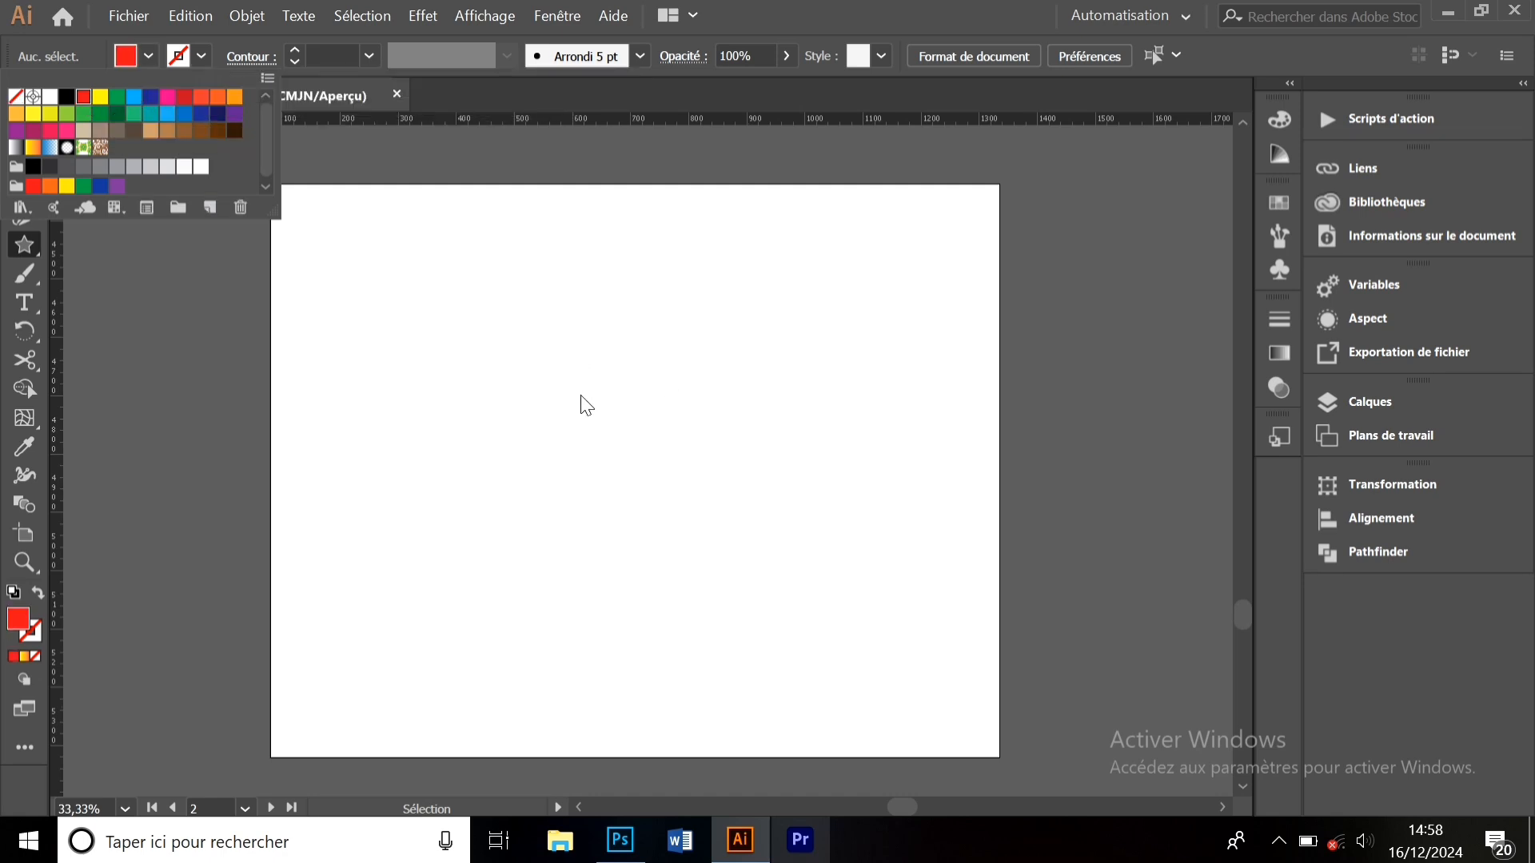
click(558, 406)
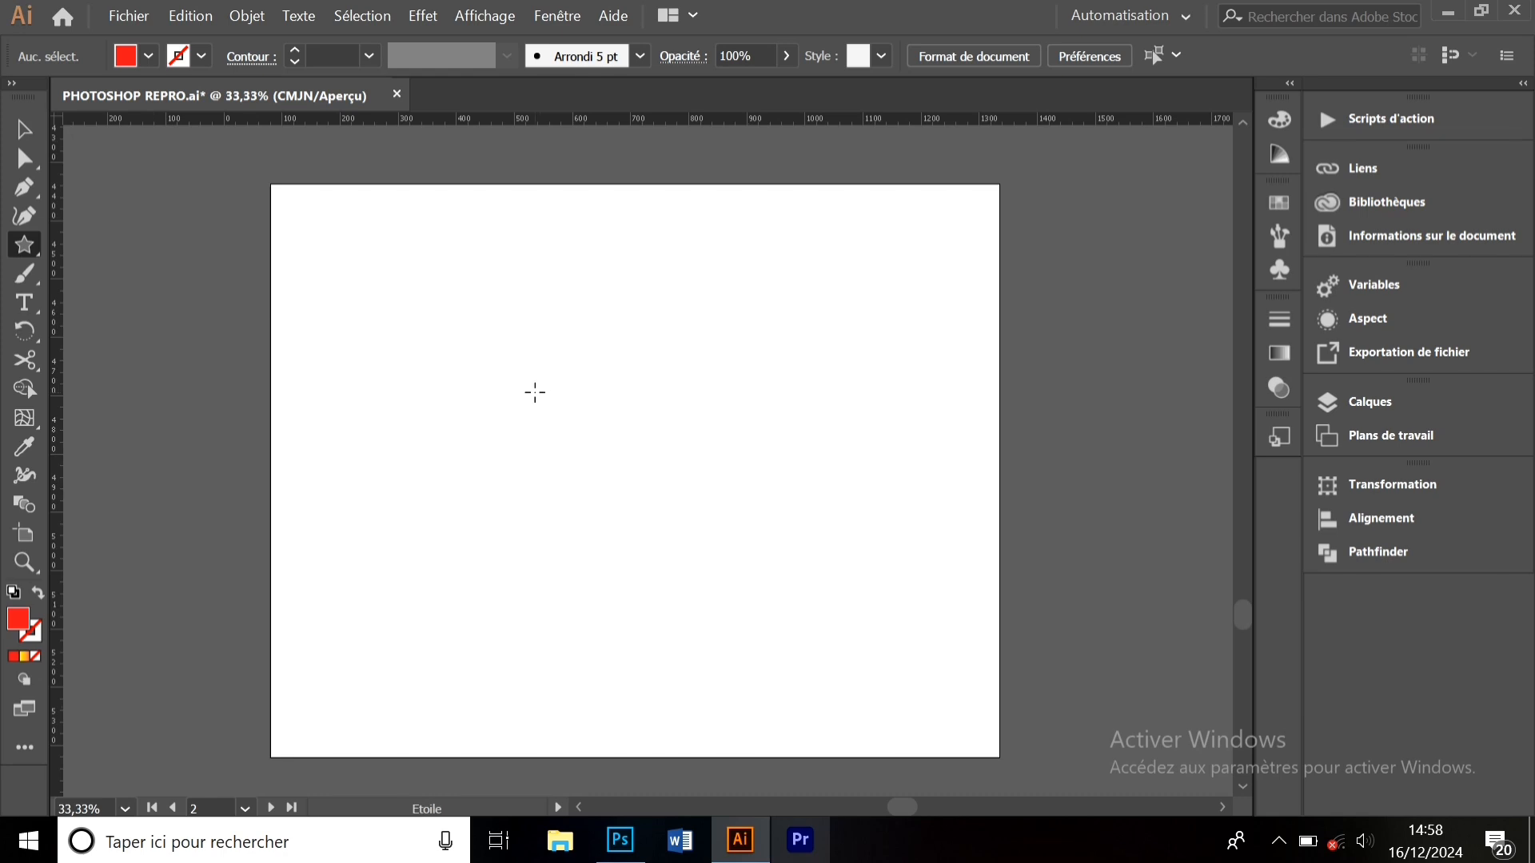
- Draw a large six-pointed red star, adjusting points with the arrow keys
drag(539, 396, 609, 533)
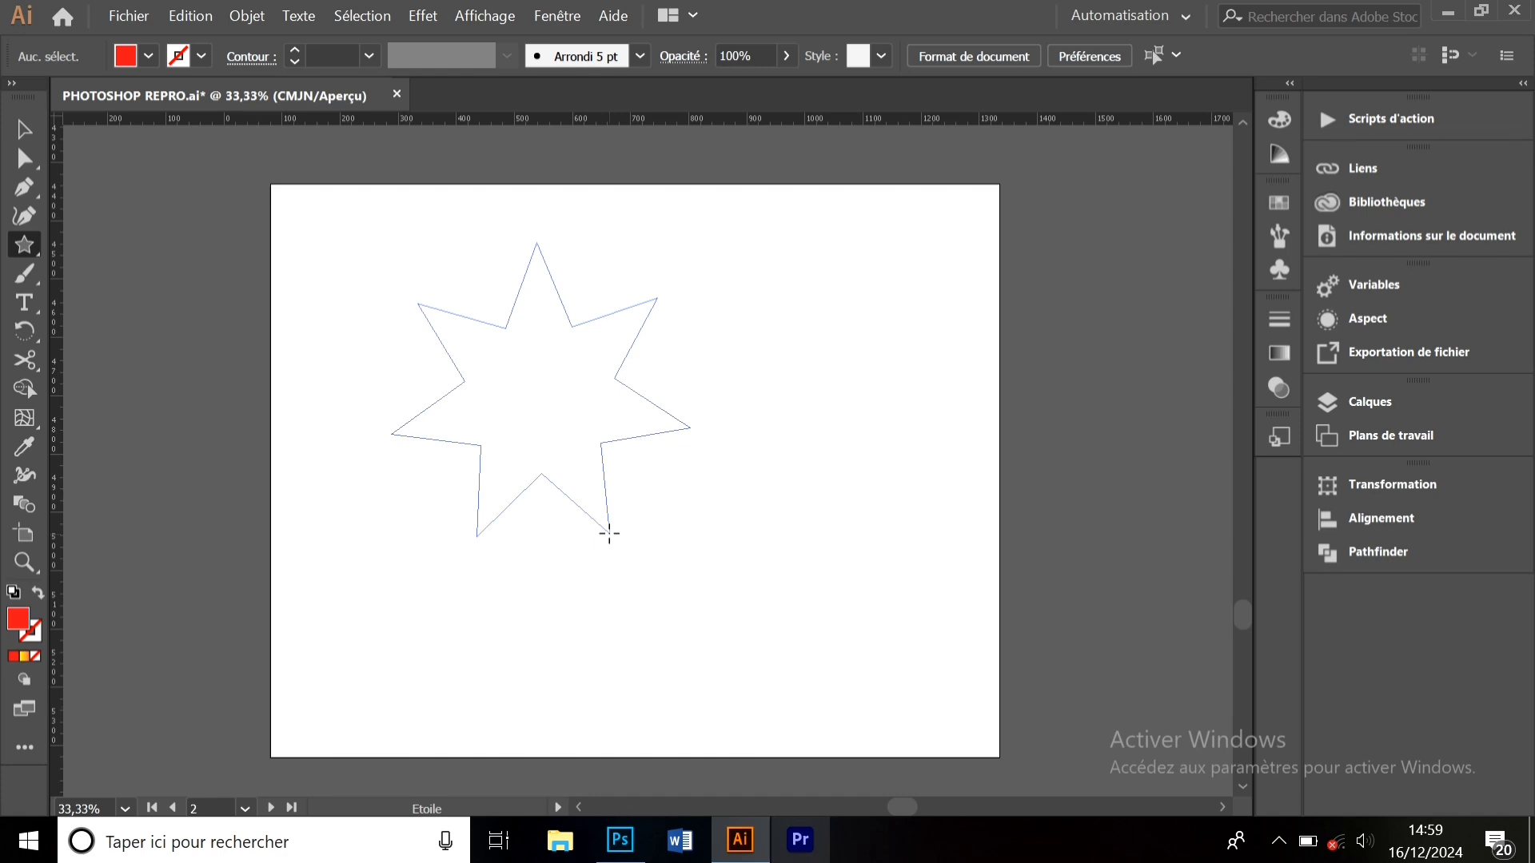
key(Up)
key(Up)
key(Up)
key(Up)
key(Up)
key(Up)
key(Up)
key(Up)
drag(610, 533, 609, 533)
key(Down)
key(Down)
key(Down)
key(Down)
key(Down)
key(Down)
key(Down)
key(Down)
key(Down)
key(Down)
key(Down)
key(Down)
key(Up)
key(Up)
key(Up)
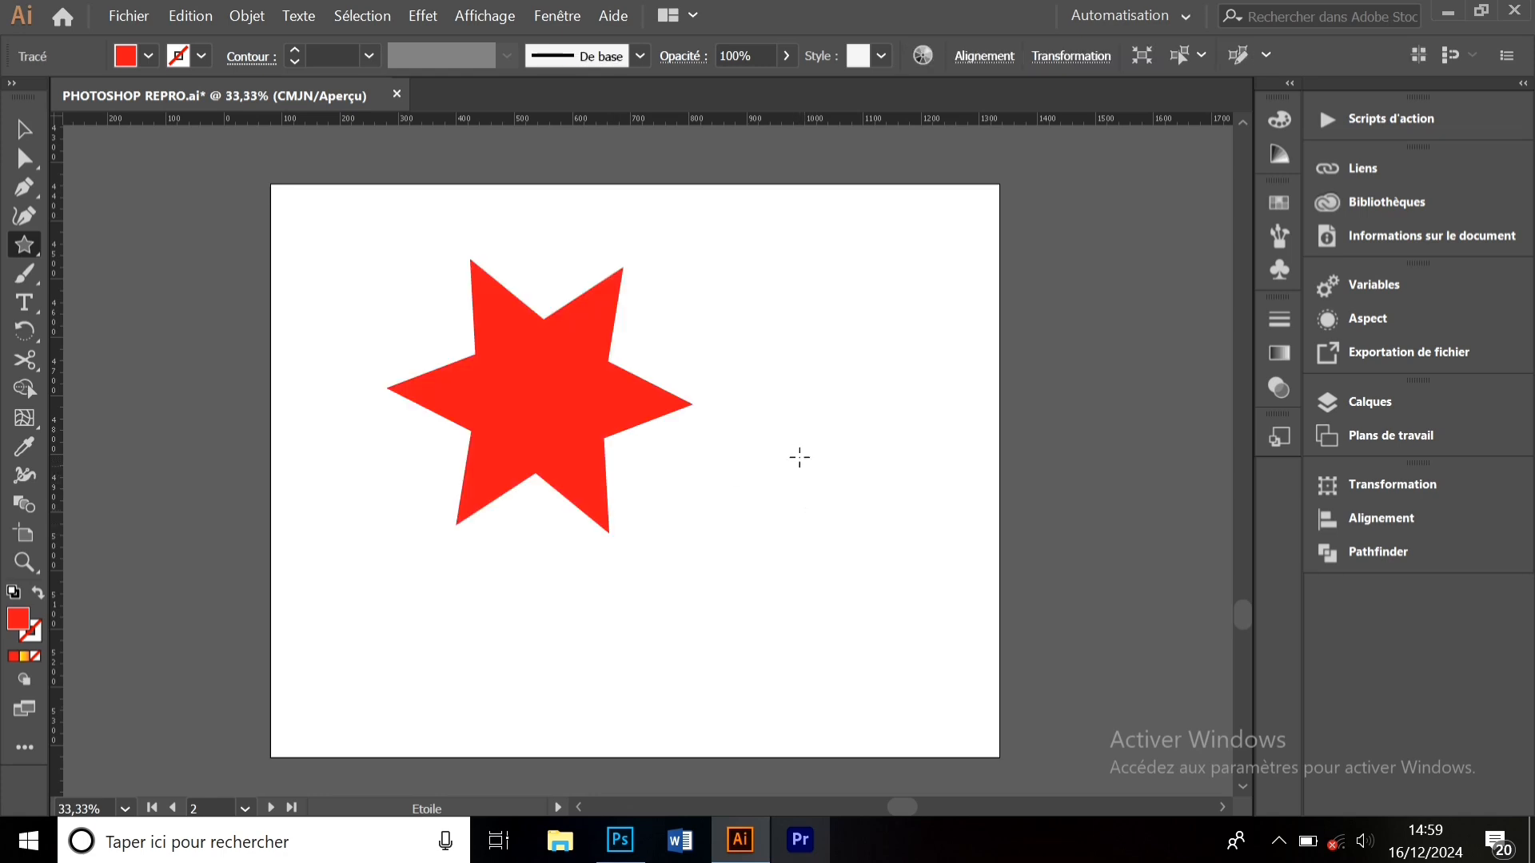
- Draw a smaller many-pointed red starburst to the right of it
drag(799, 457, 828, 502)
key(Down)
key(Down)
key(Down)
key(Up)
key(Up)
key(Up)
key(Up)
key(Up)
key(Up)
key(Up)
key(Up)
key(Up)
key(Up)
key(Up)
key(Up)
key(Up)
key(Up)
key(Up)
key(Up)
key(Up)
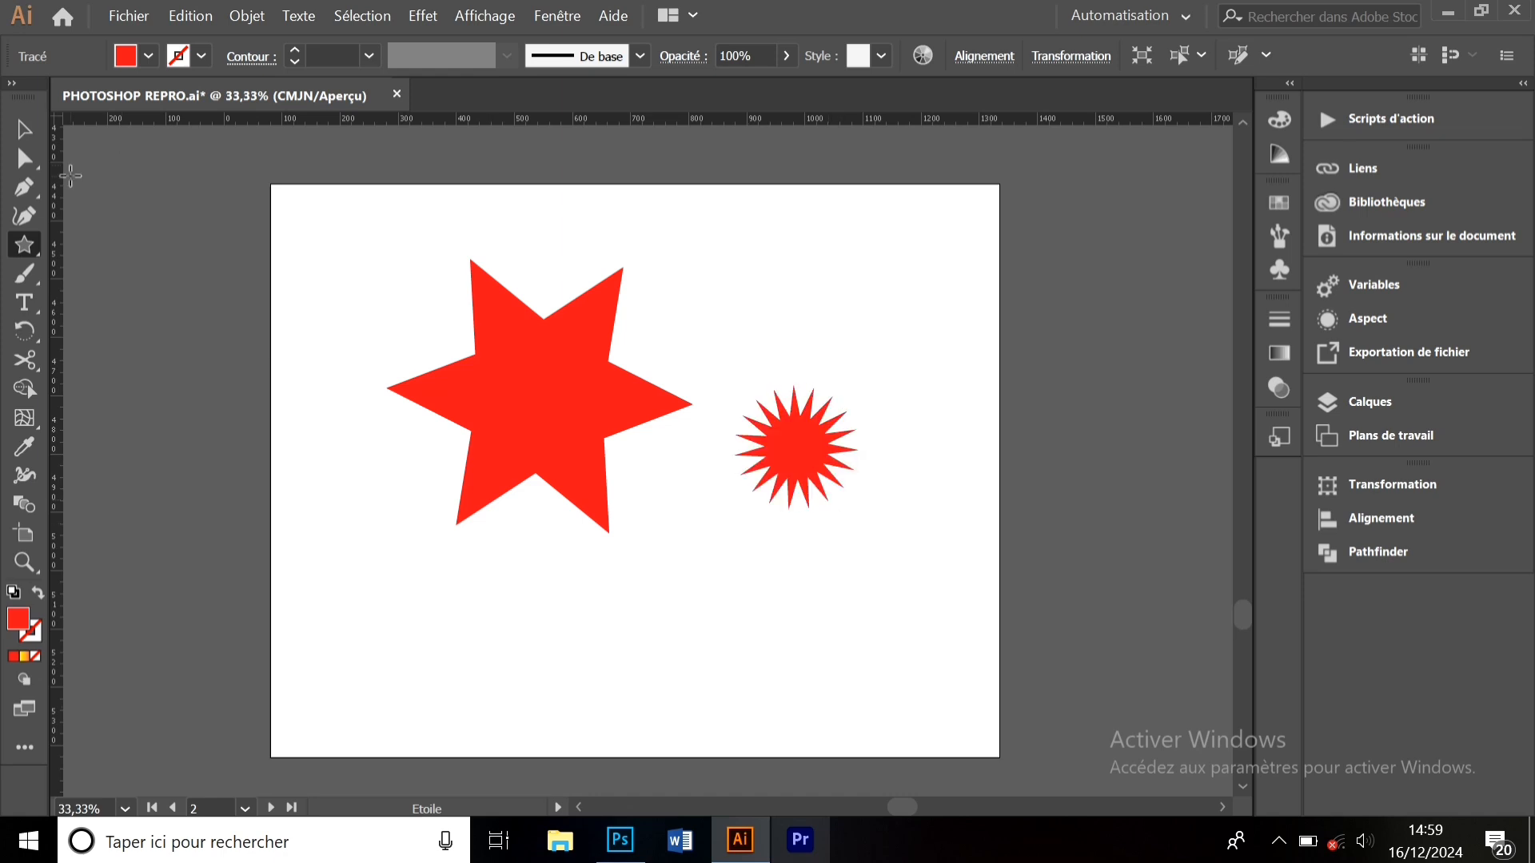
- Give the starburst the orange-yellow gradient fill and move it up and right
click(148, 56)
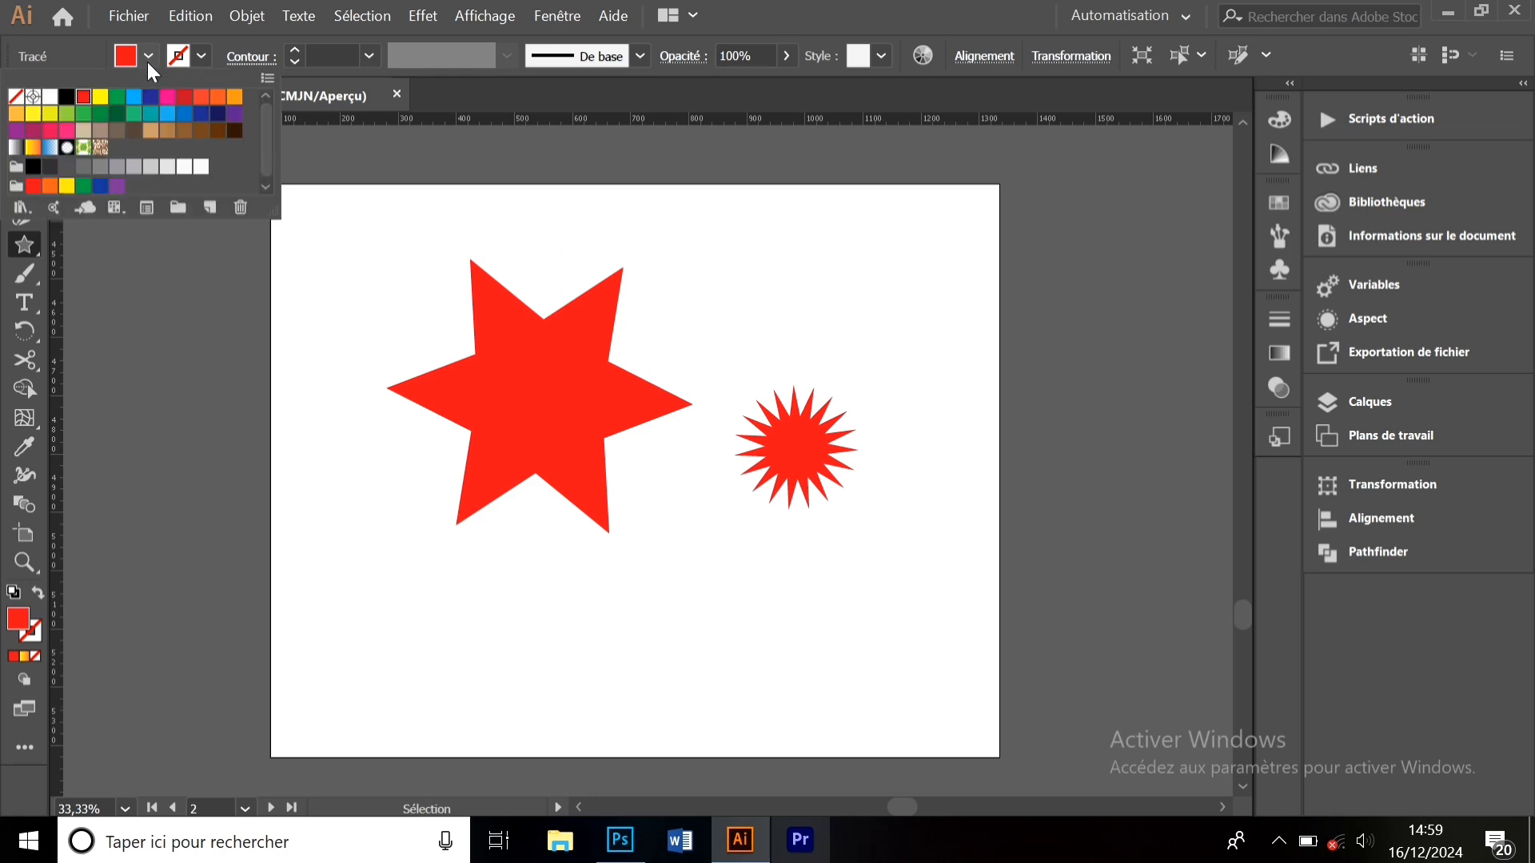
click(32, 147)
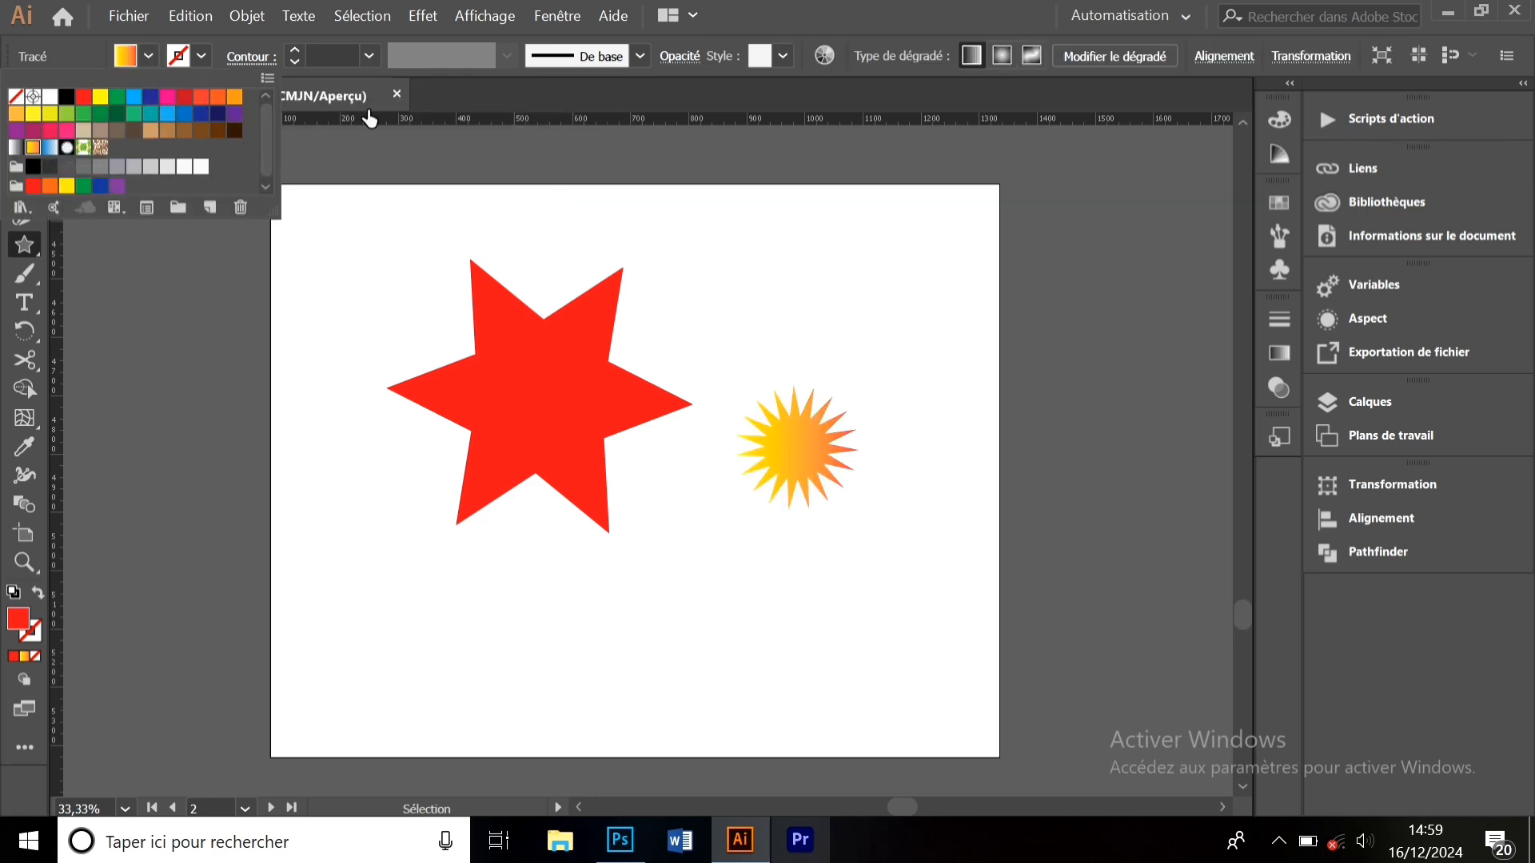
click(454, 94)
click(149, 58)
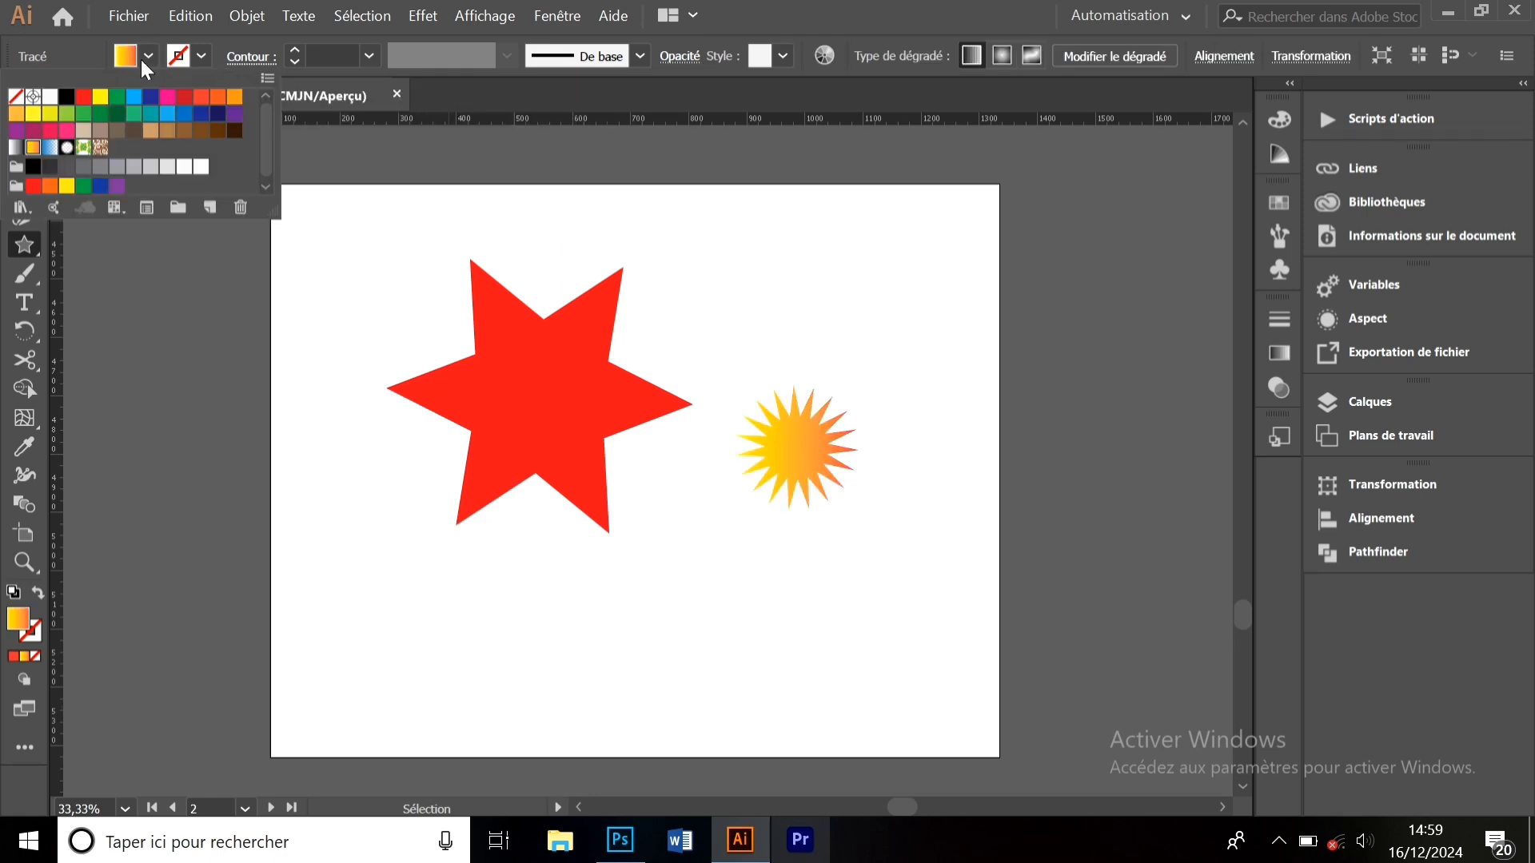
click(88, 63)
click(24, 125)
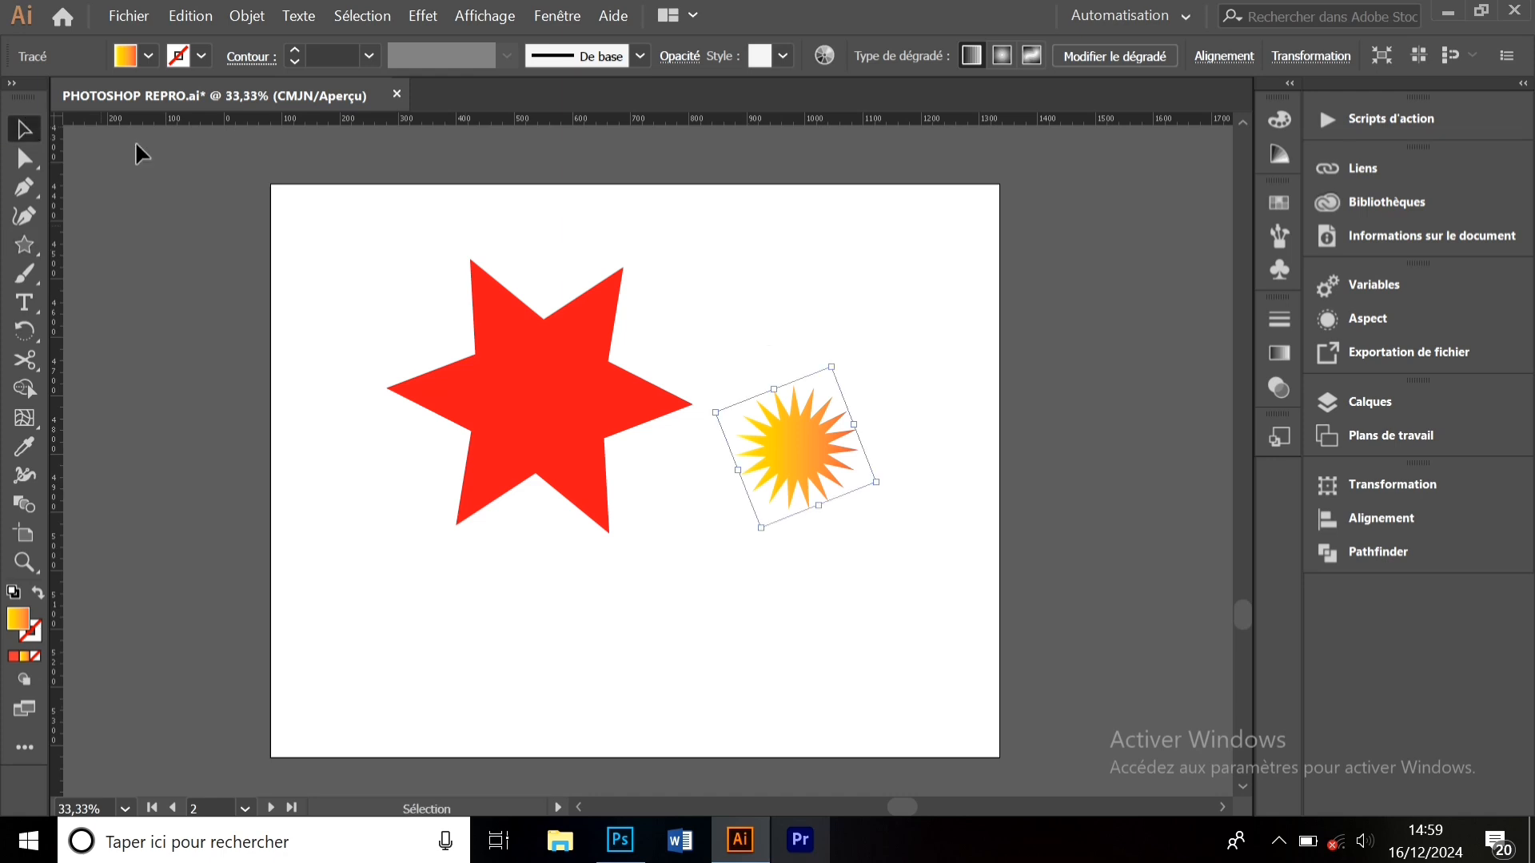
drag(779, 437, 831, 325)
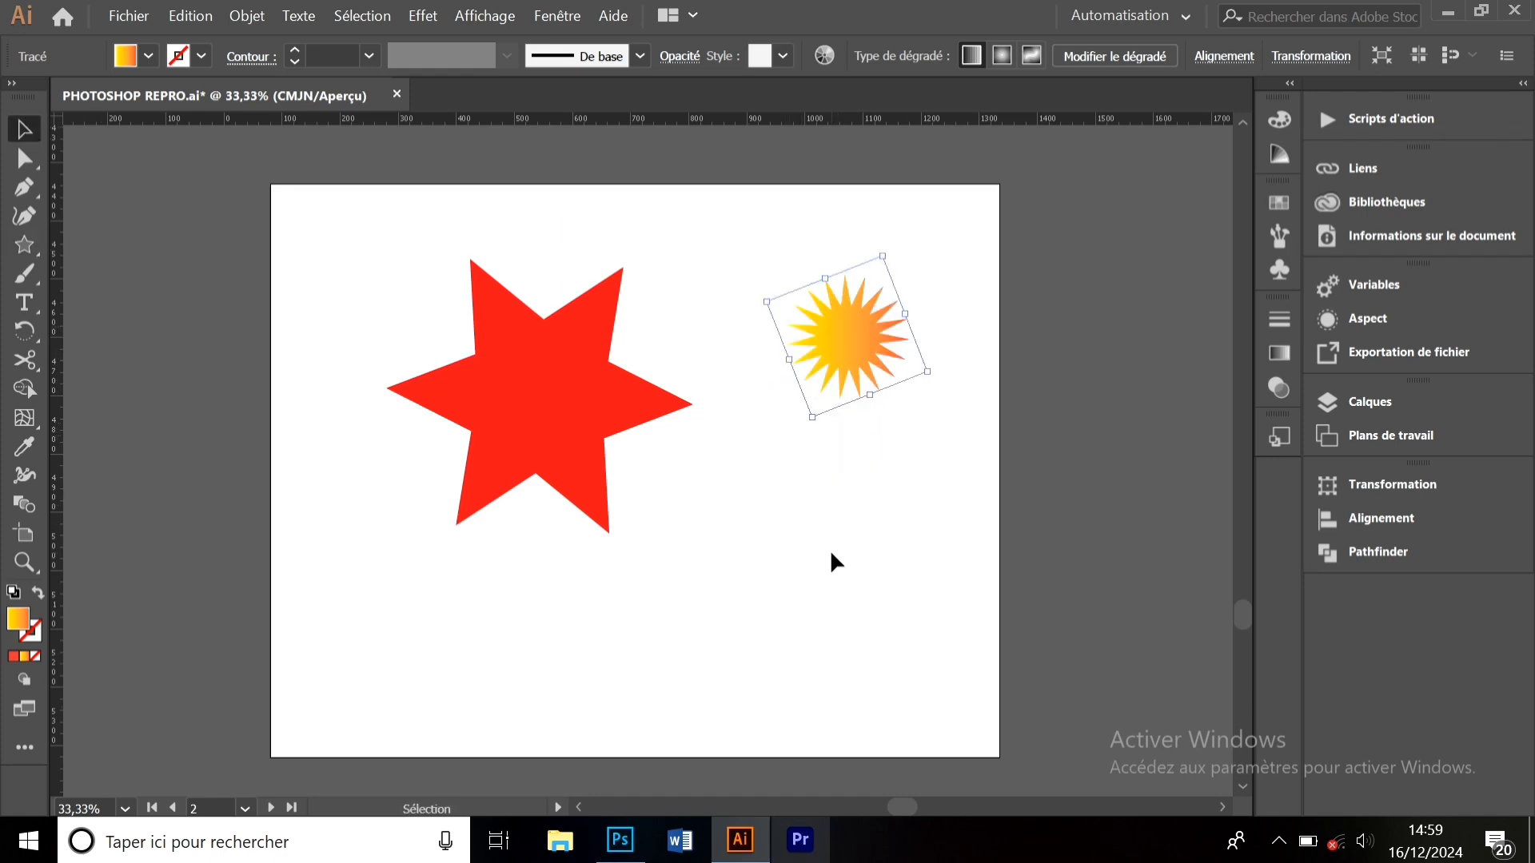
- Marquee-select the star and starburst together and delete them
click(829, 549)
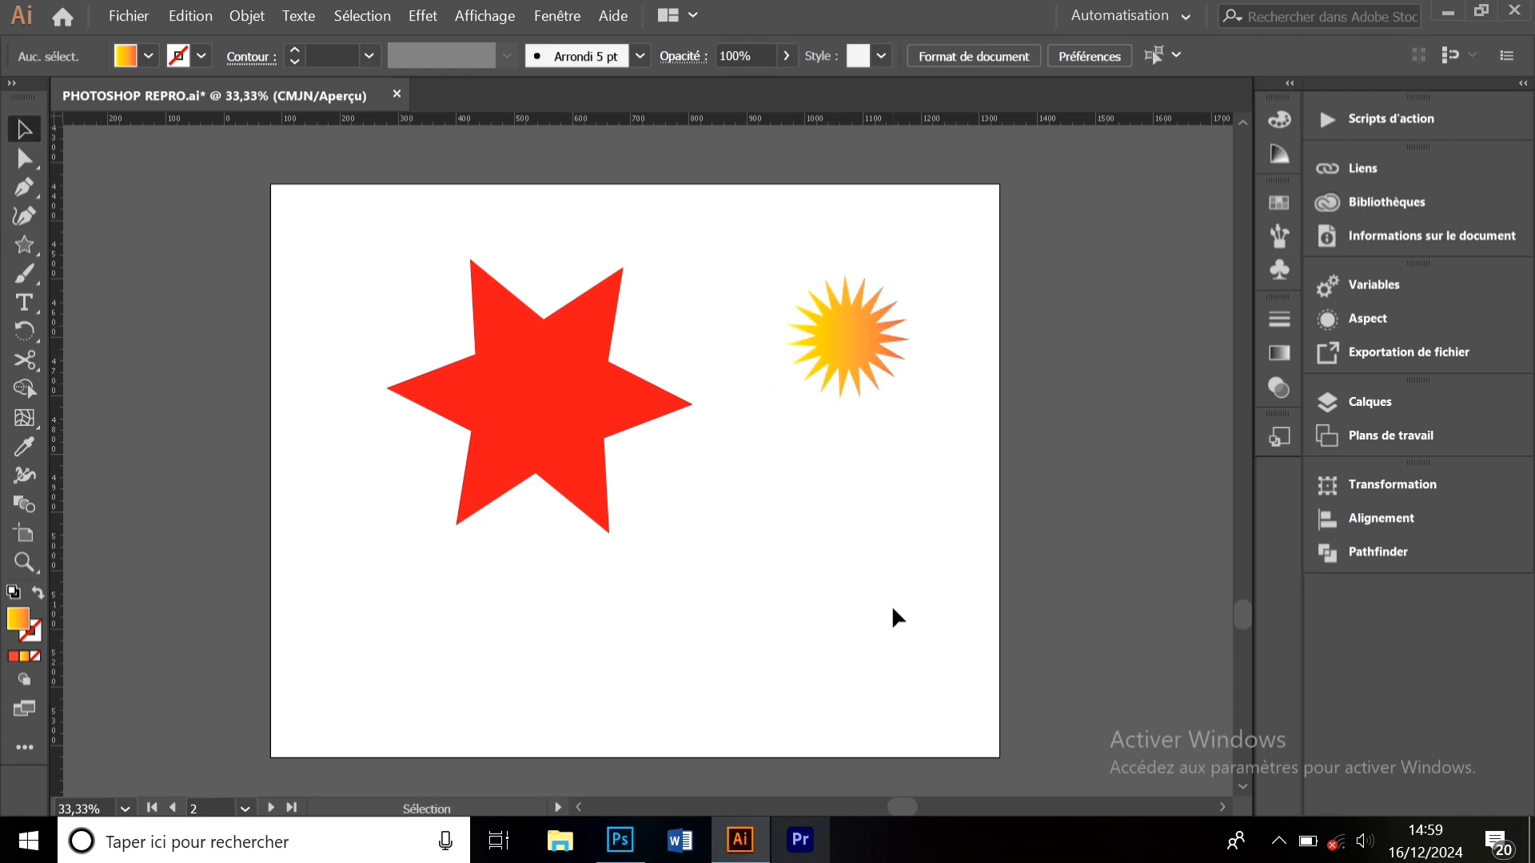
drag(892, 607, 468, 186)
key(Delete)
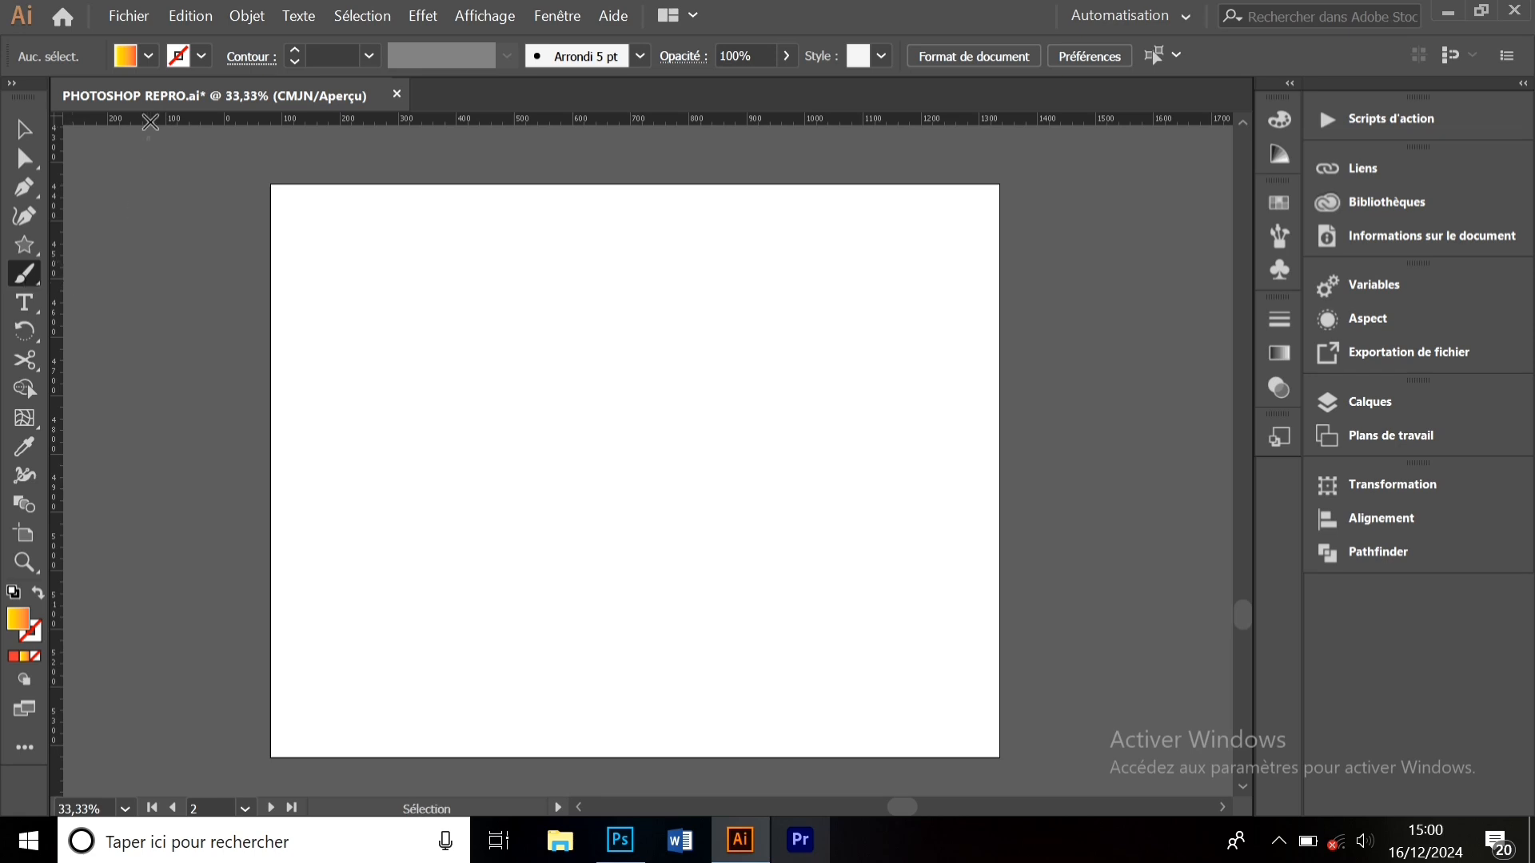
- Set a brush stroke weight and change the fill to None
click(148, 58)
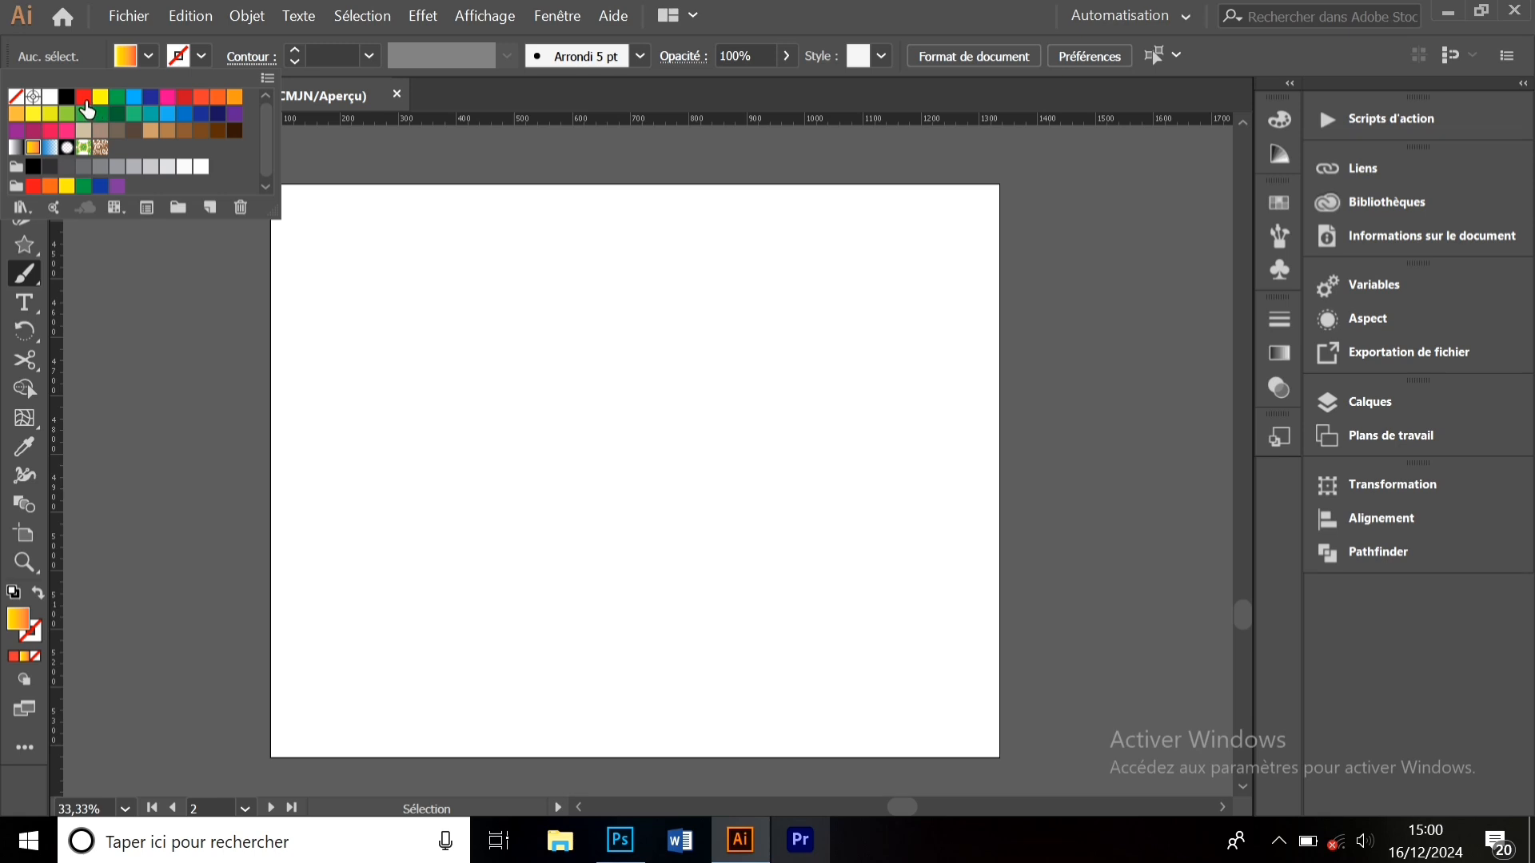
click(150, 97)
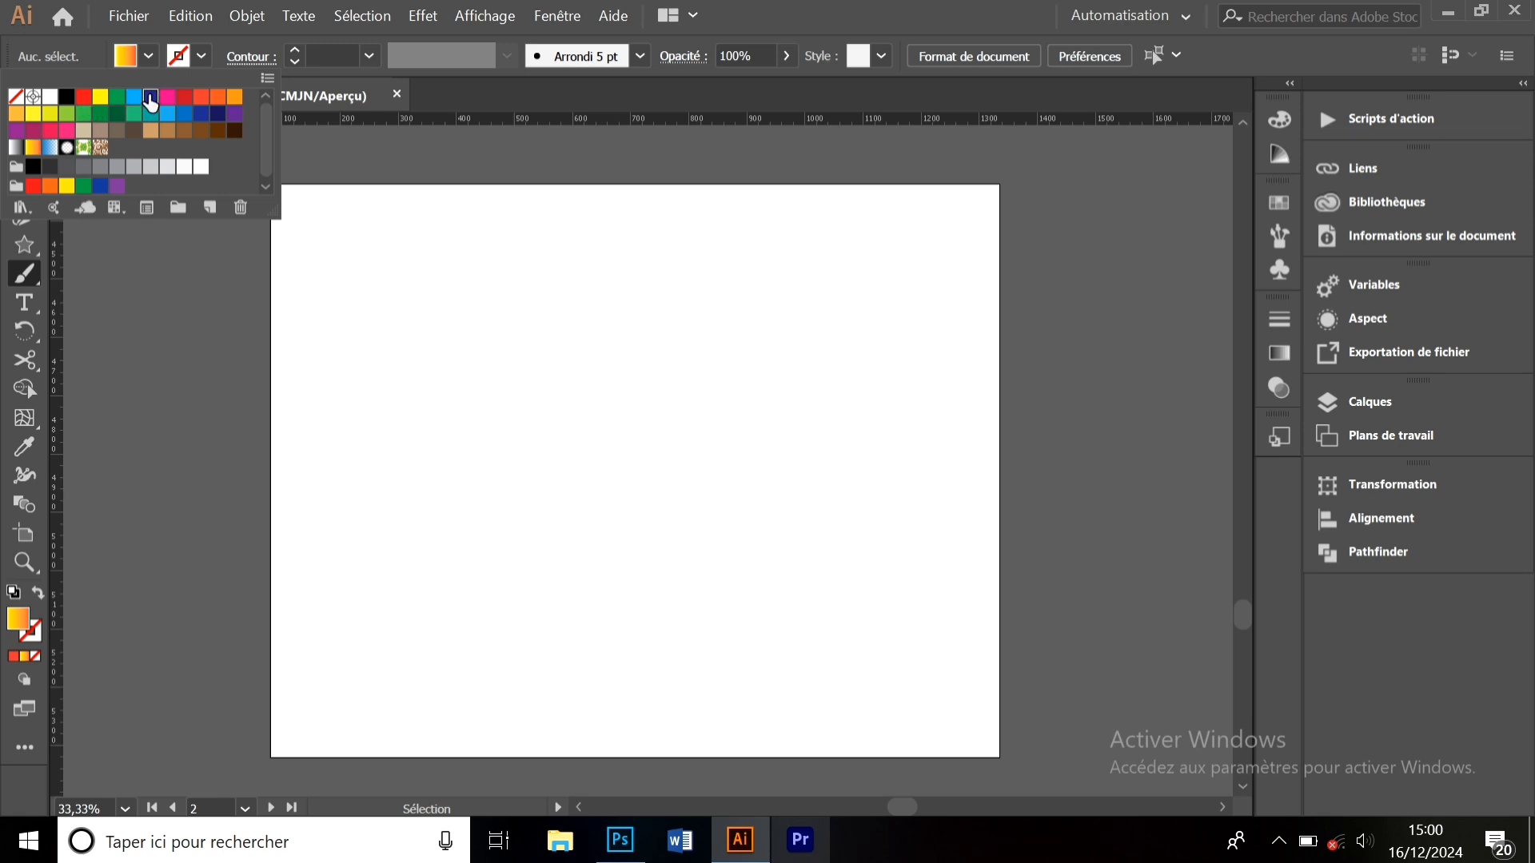
click(22, 270)
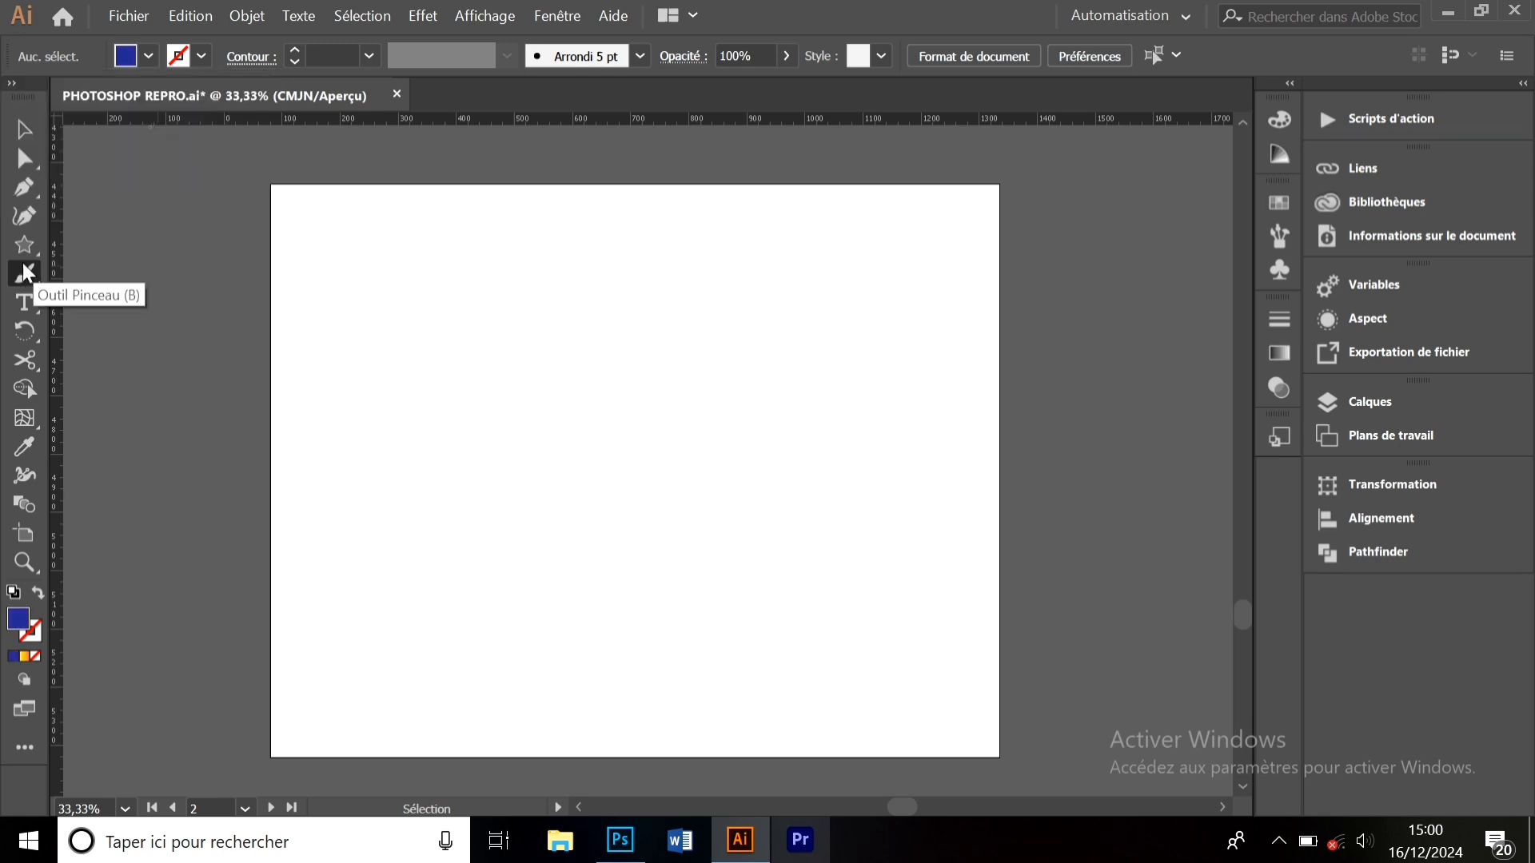
click(367, 58)
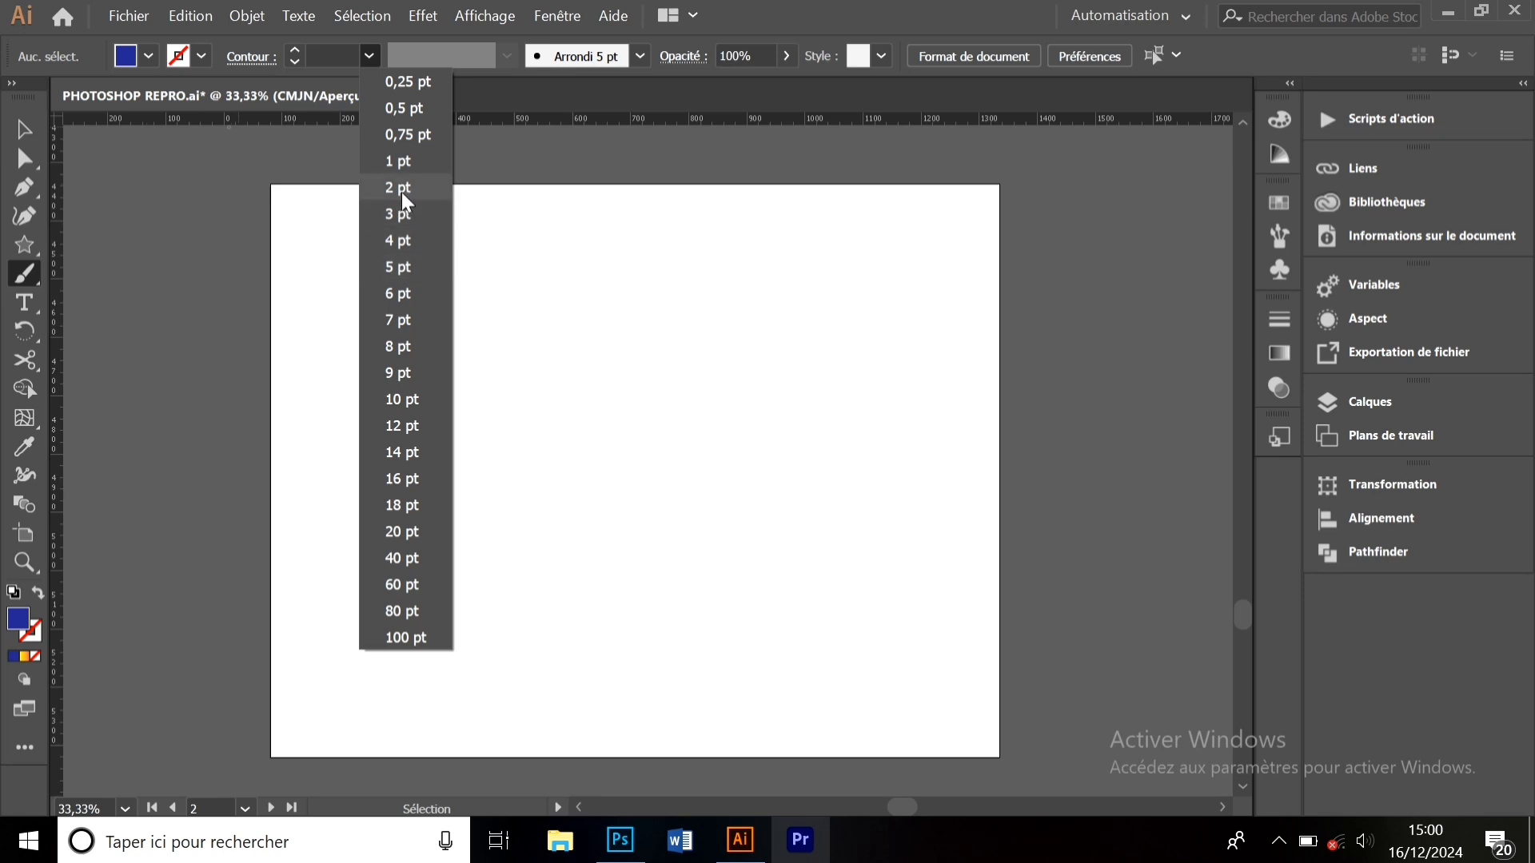
click(400, 159)
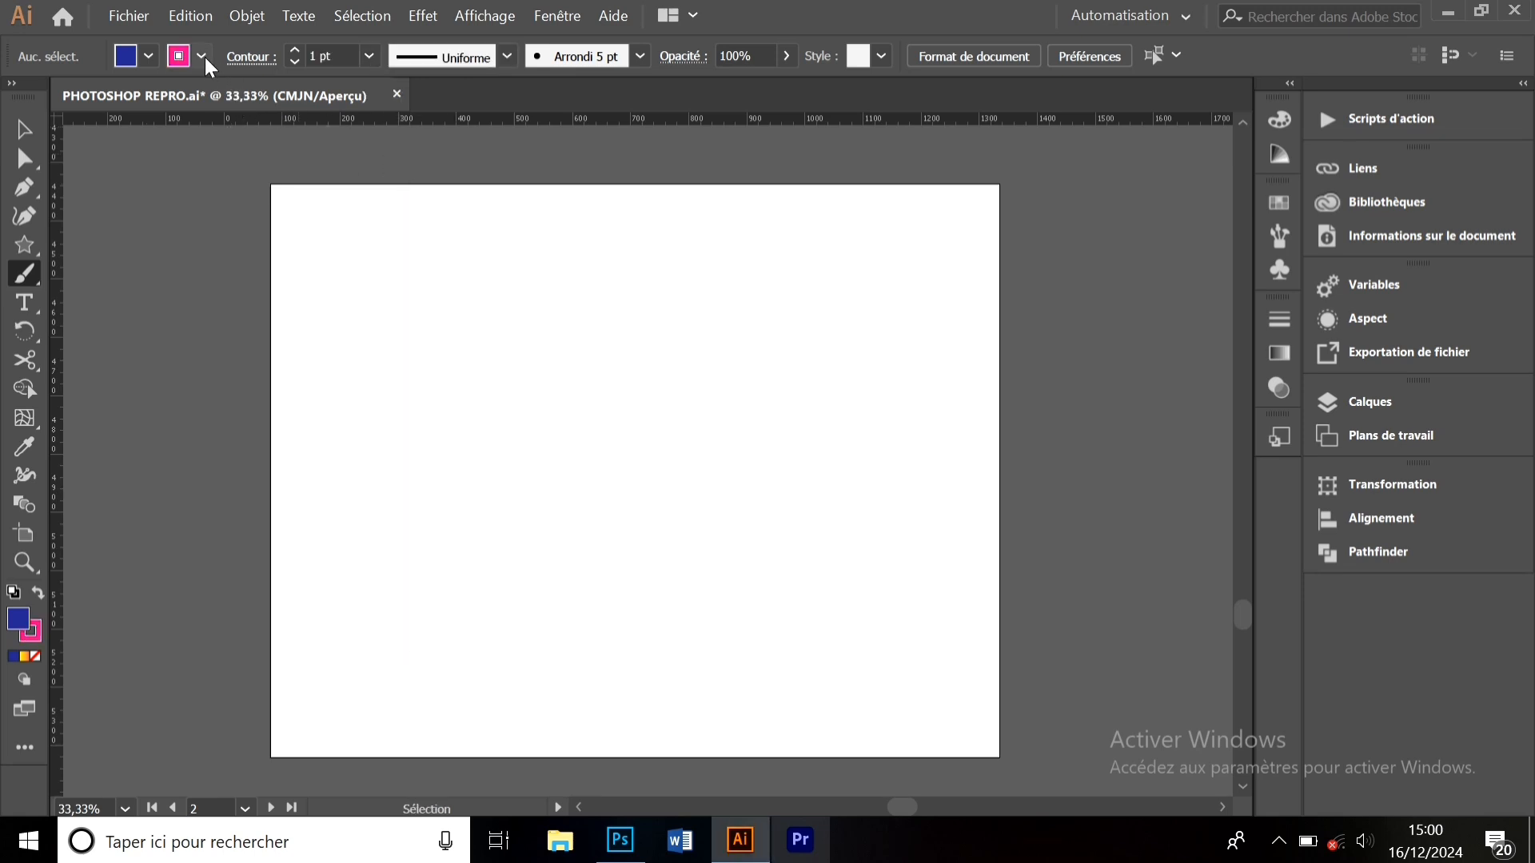
click(151, 57)
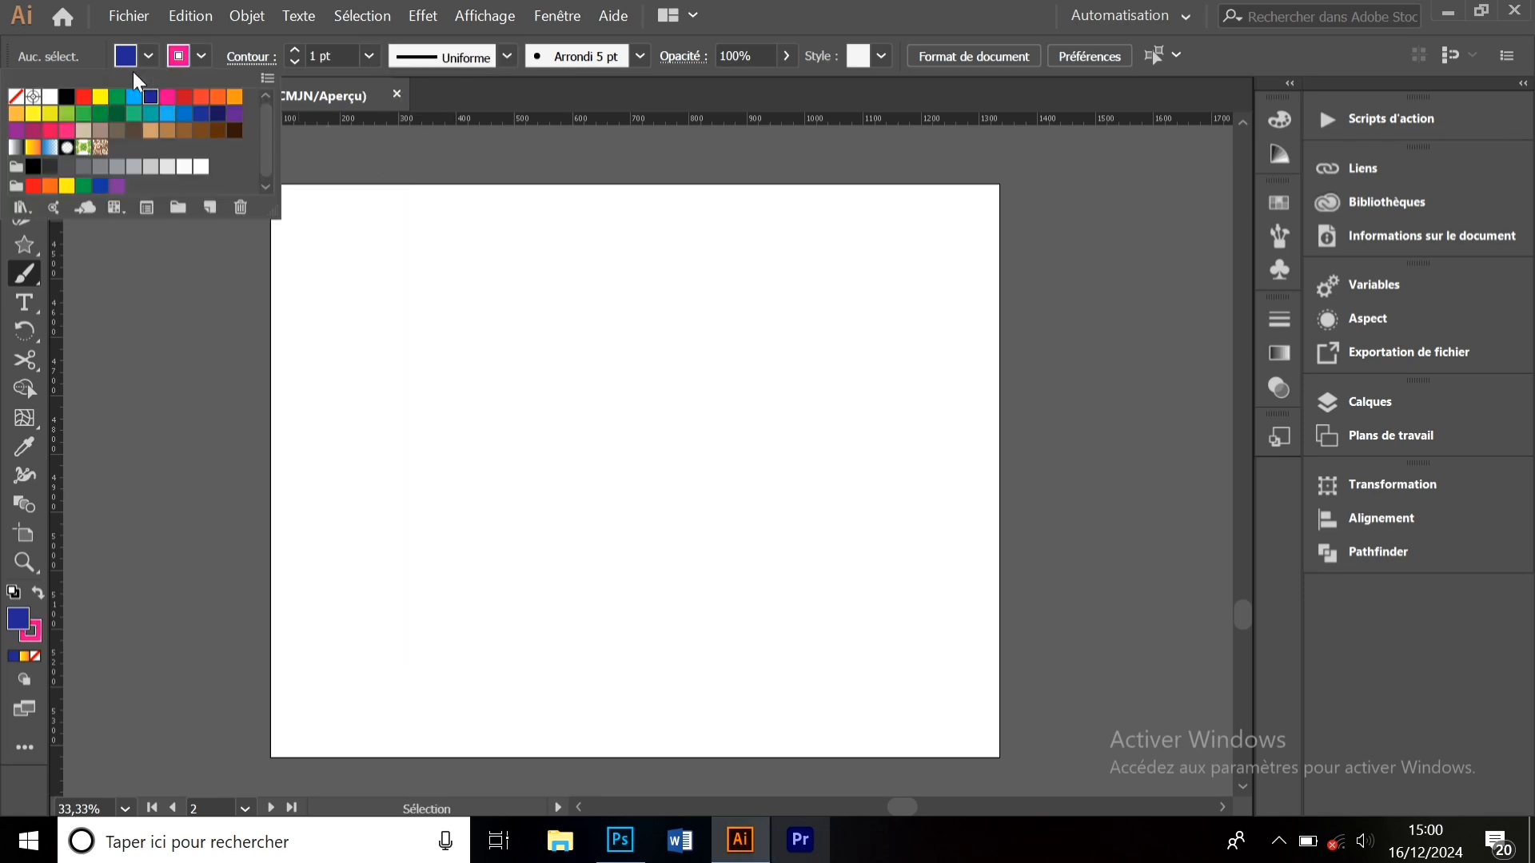
click(15, 97)
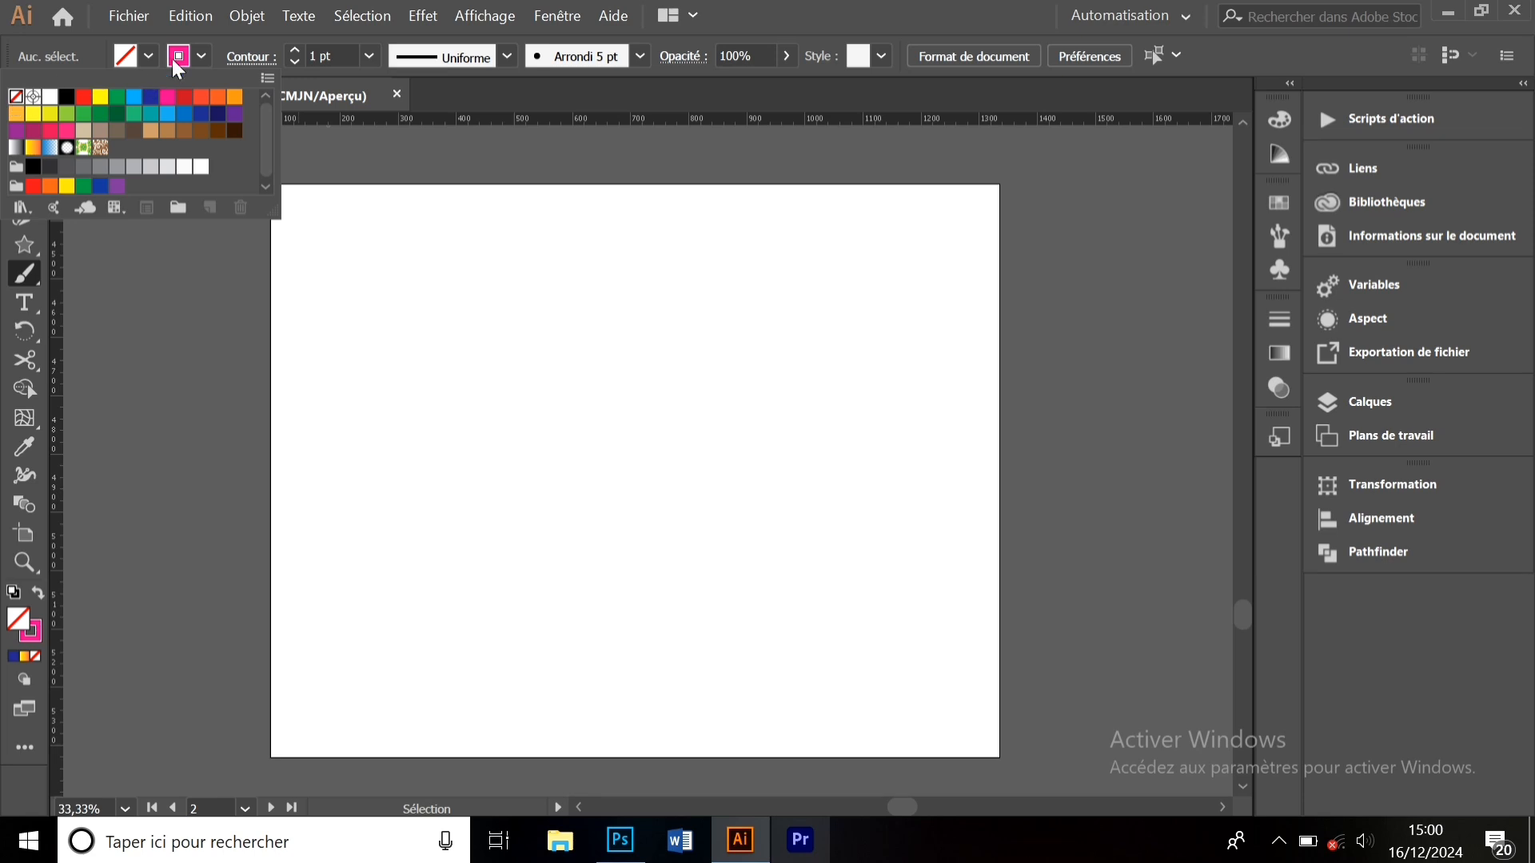
click(223, 73)
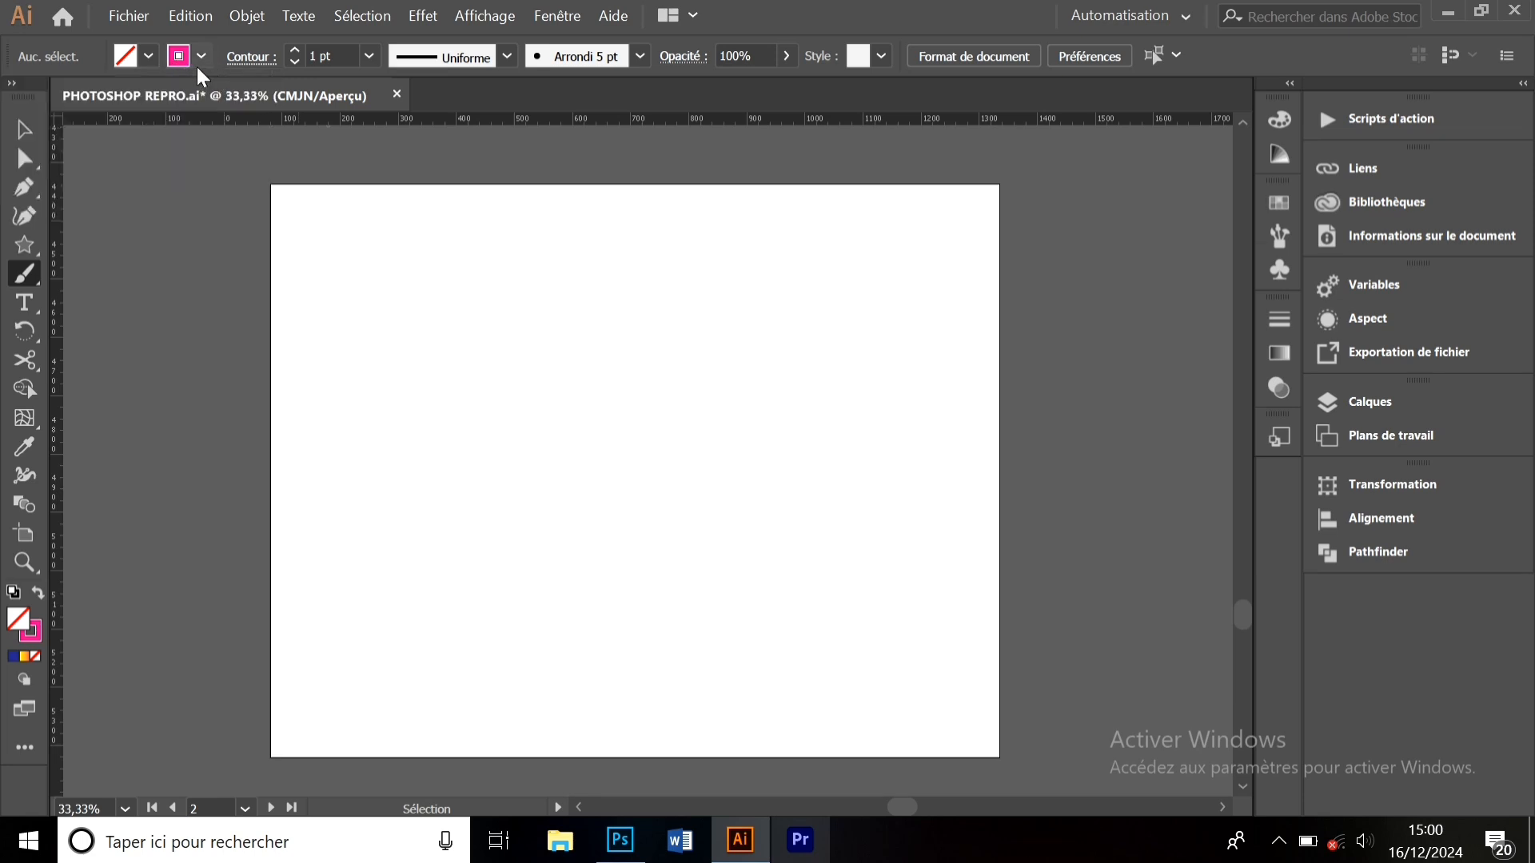
- Paint three pink freehand strokes: a loop mid-artboard, one lower, one near the top
click(294, 48)
mouse_move(442, 444)
mouse_down()
mouse_move(665, 383)
mouse_move(726, 477)
mouse_move(645, 254)
mouse_move(705, 465)
mouse_move(570, 506)
mouse_move(633, 513)
mouse_up()
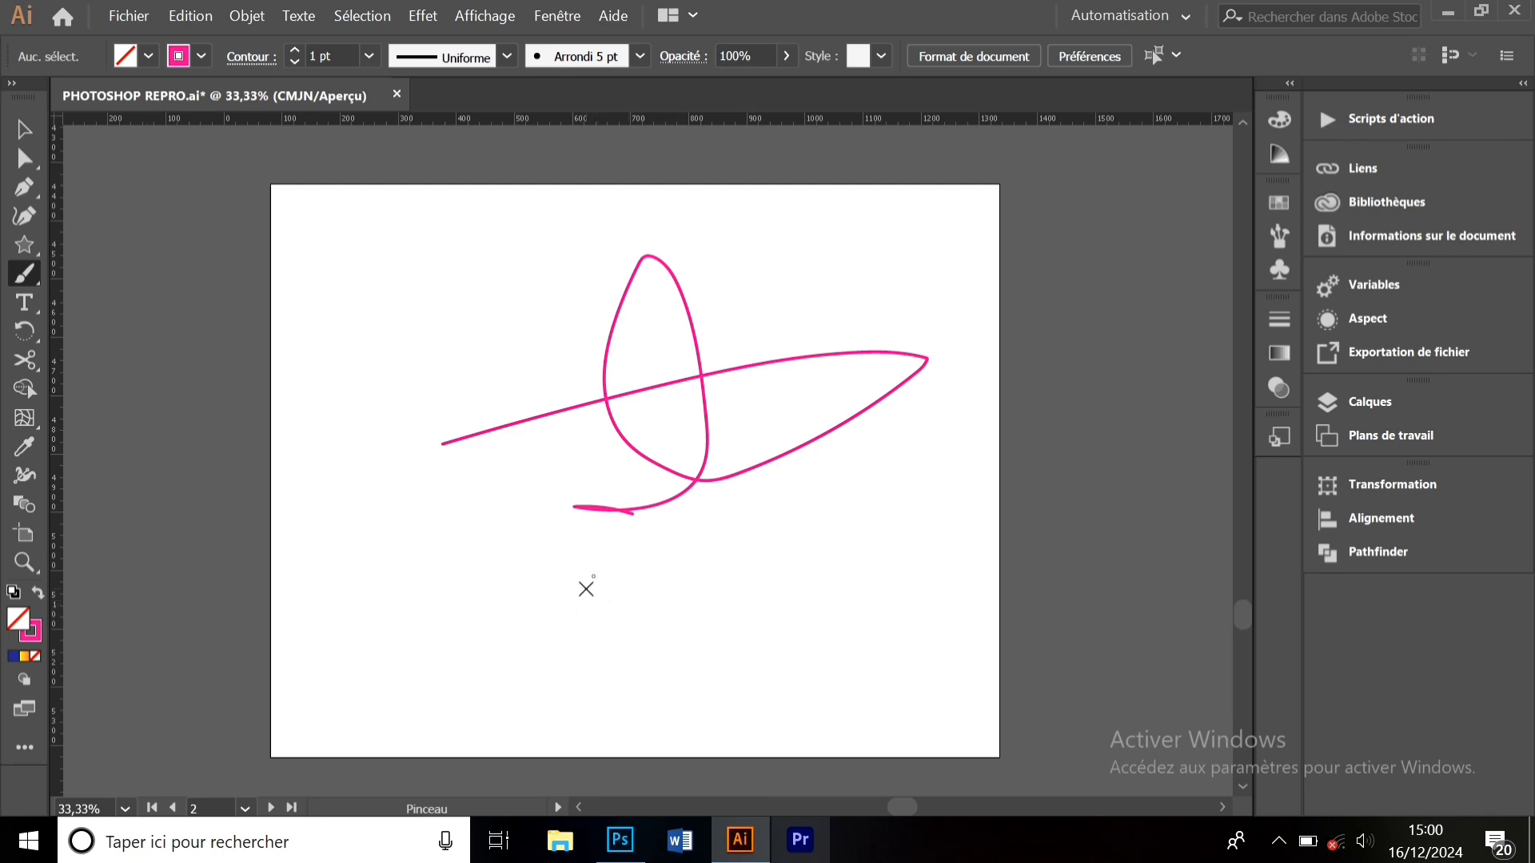
mouse_move(586, 588)
mouse_down()
mouse_move(621, 606)
mouse_move(521, 600)
mouse_move(824, 678)
mouse_move(781, 711)
mouse_up()
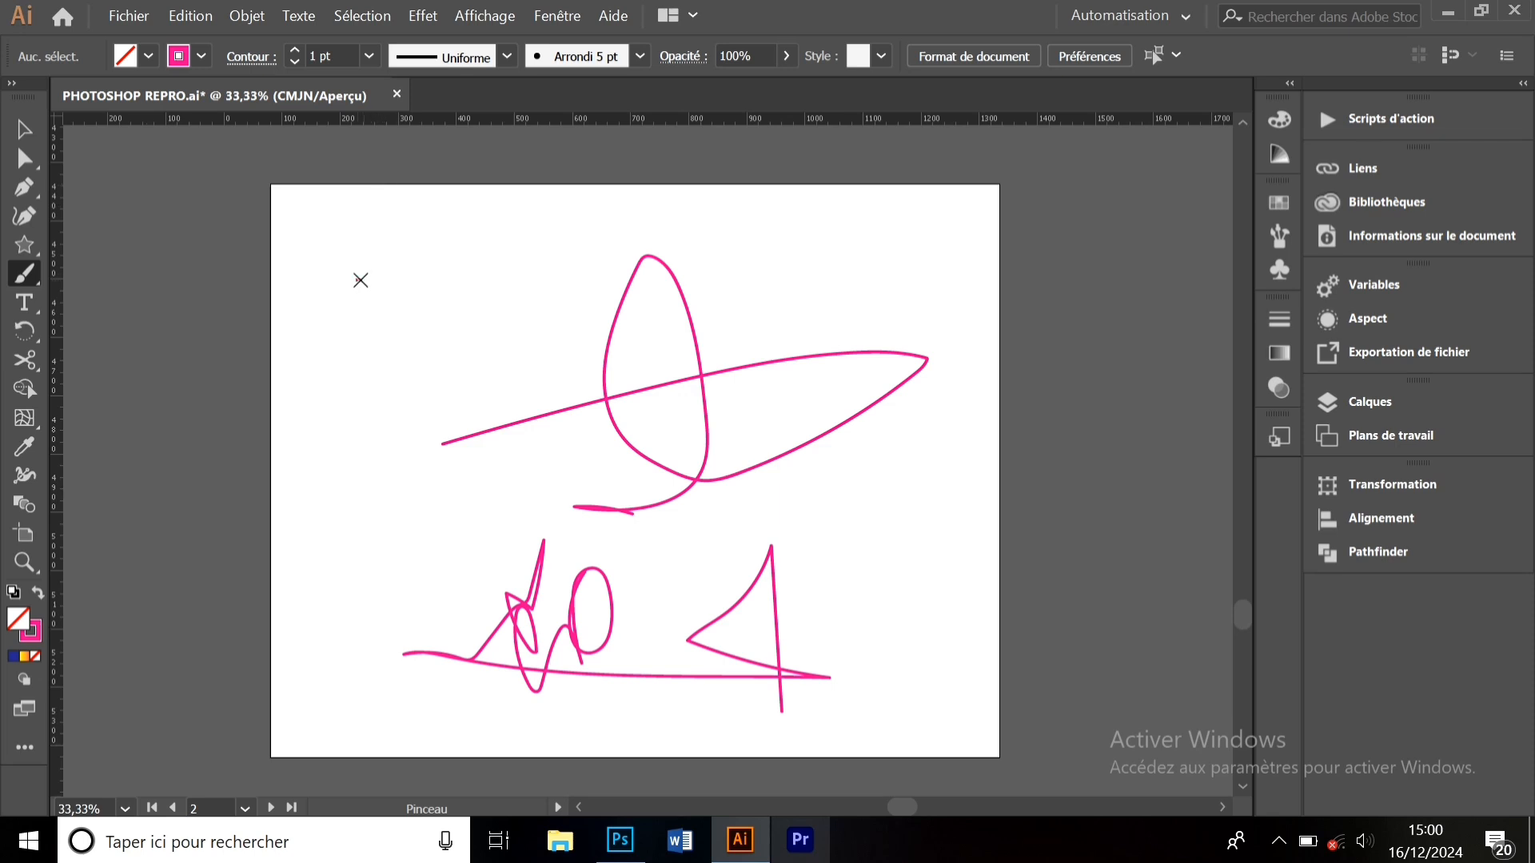
mouse_move(361, 280)
mouse_down()
mouse_move(665, 209)
mouse_move(444, 222)
mouse_move(481, 267)
mouse_move(519, 263)
mouse_move(553, 244)
mouse_move(594, 160)
mouse_move(514, 359)
mouse_move(550, 342)
mouse_up()
- Move the top pink stroke down-left, shrink it, and nudge it into place
click(24, 129)
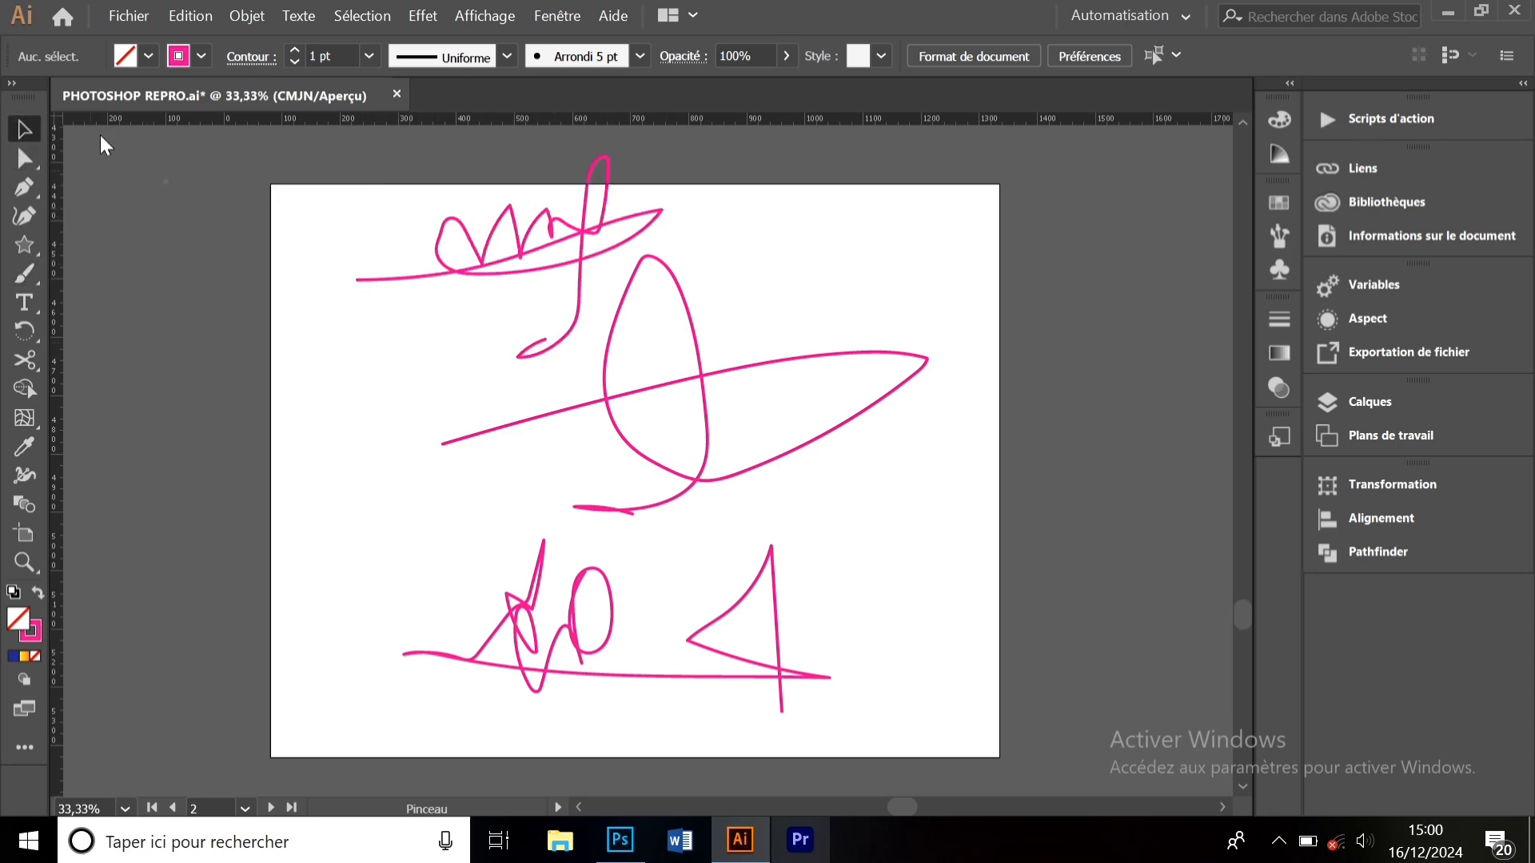
mouse_move(566, 223)
mouse_down()
mouse_move(531, 220)
mouse_move(474, 264)
mouse_up()
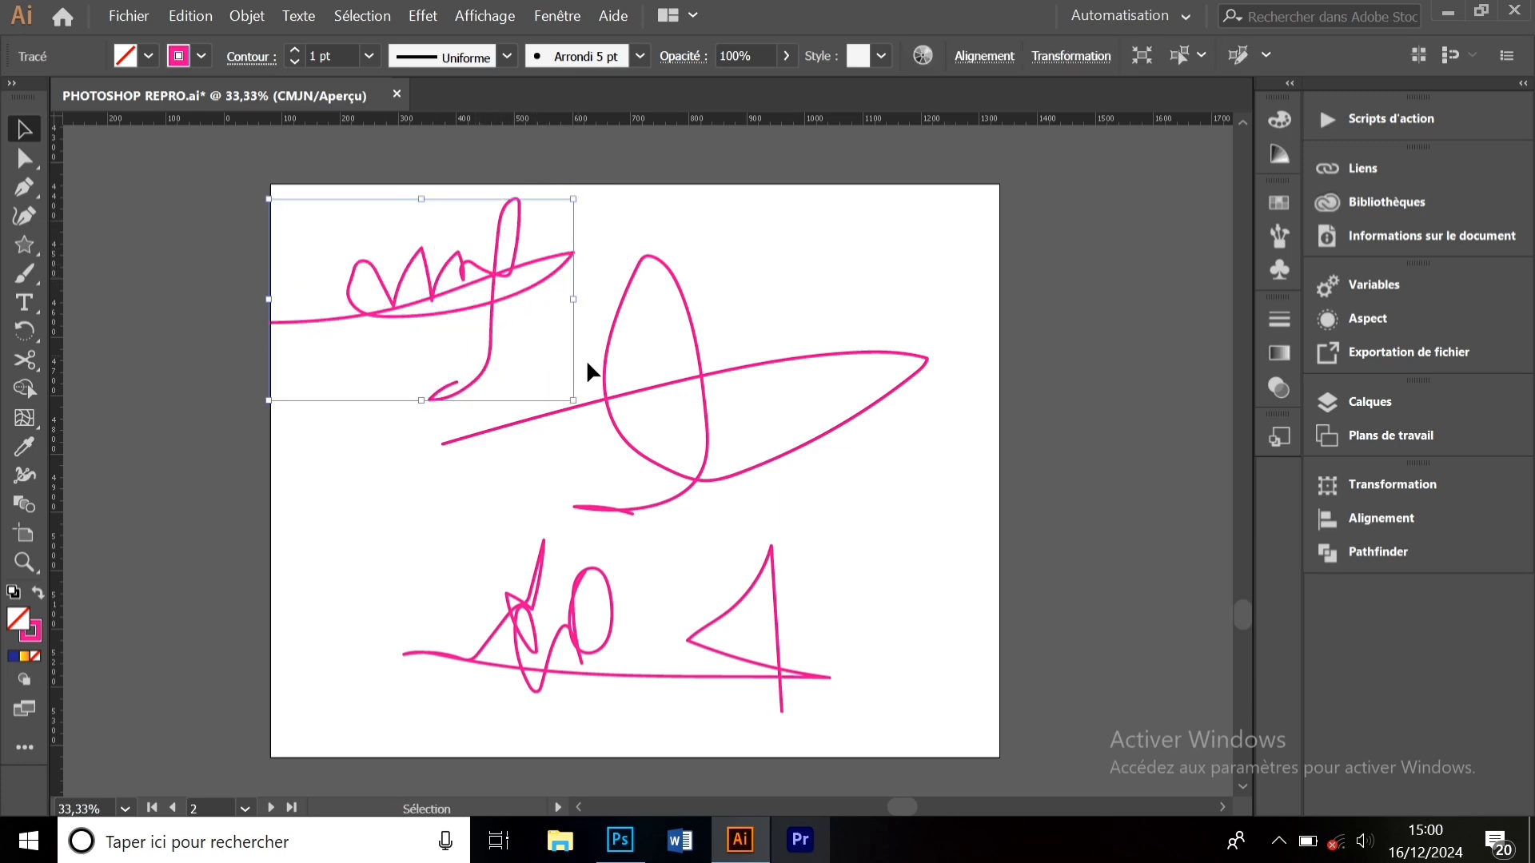
drag(574, 400, 518, 342)
drag(453, 263, 494, 300)
- Move the central looped stroke up-right and shrink it by its corner handle
drag(700, 383, 740, 359)
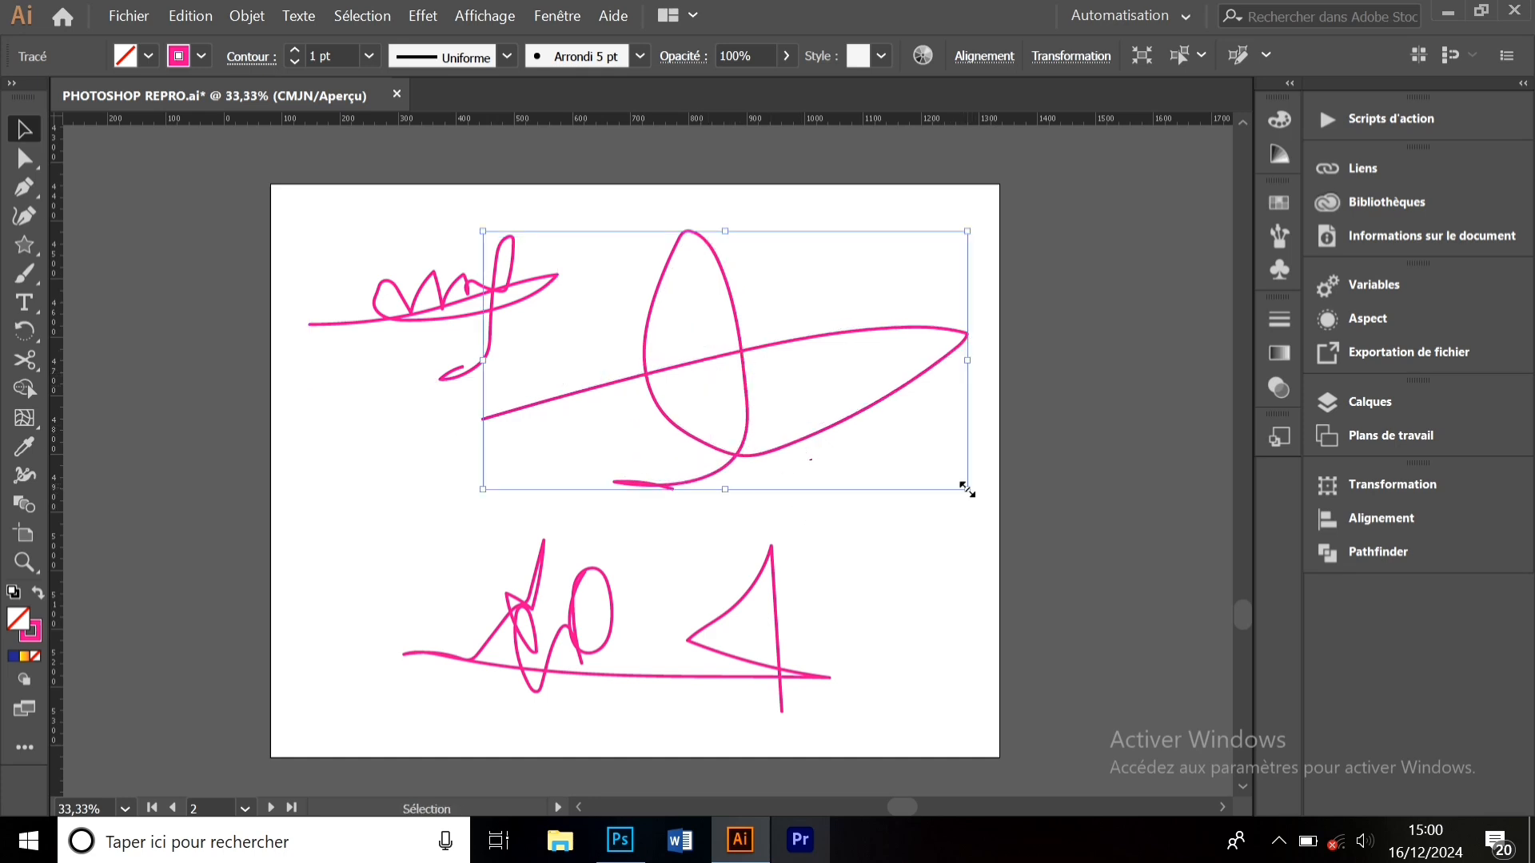
drag(967, 489, 844, 404)
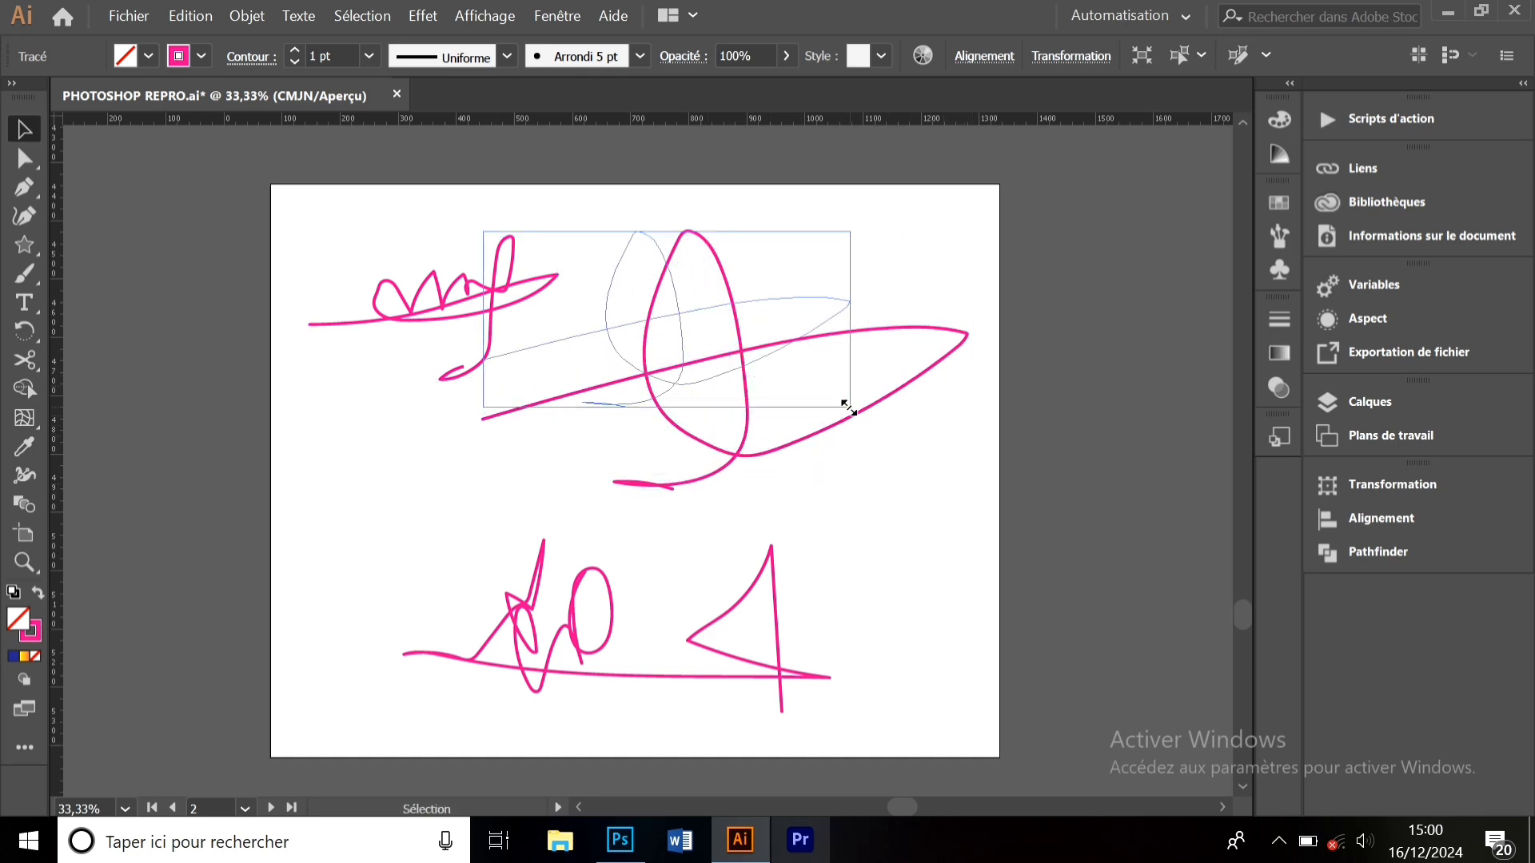
click(885, 479)
click(24, 274)
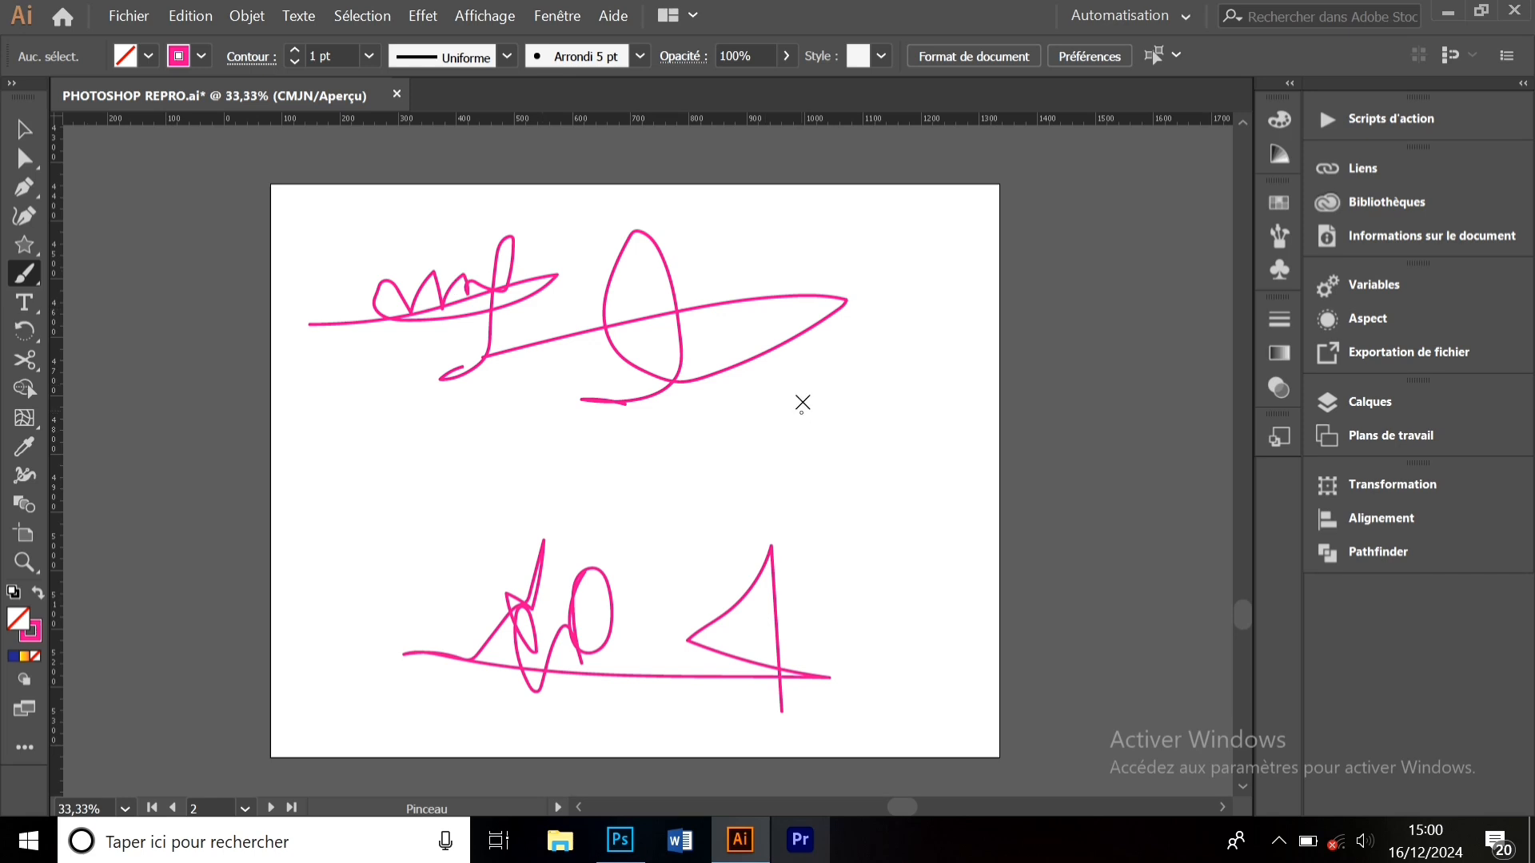
- Paint a small loop, a 2, a 3 and 4, and a check mark, then select all strokes
mouse_move(802, 404)
mouse_down()
mouse_move(827, 461)
mouse_move(801, 470)
mouse_move(855, 484)
mouse_up()
mouse_move(544, 466)
mouse_down()
mouse_move(619, 513)
mouse_move(588, 551)
mouse_up()
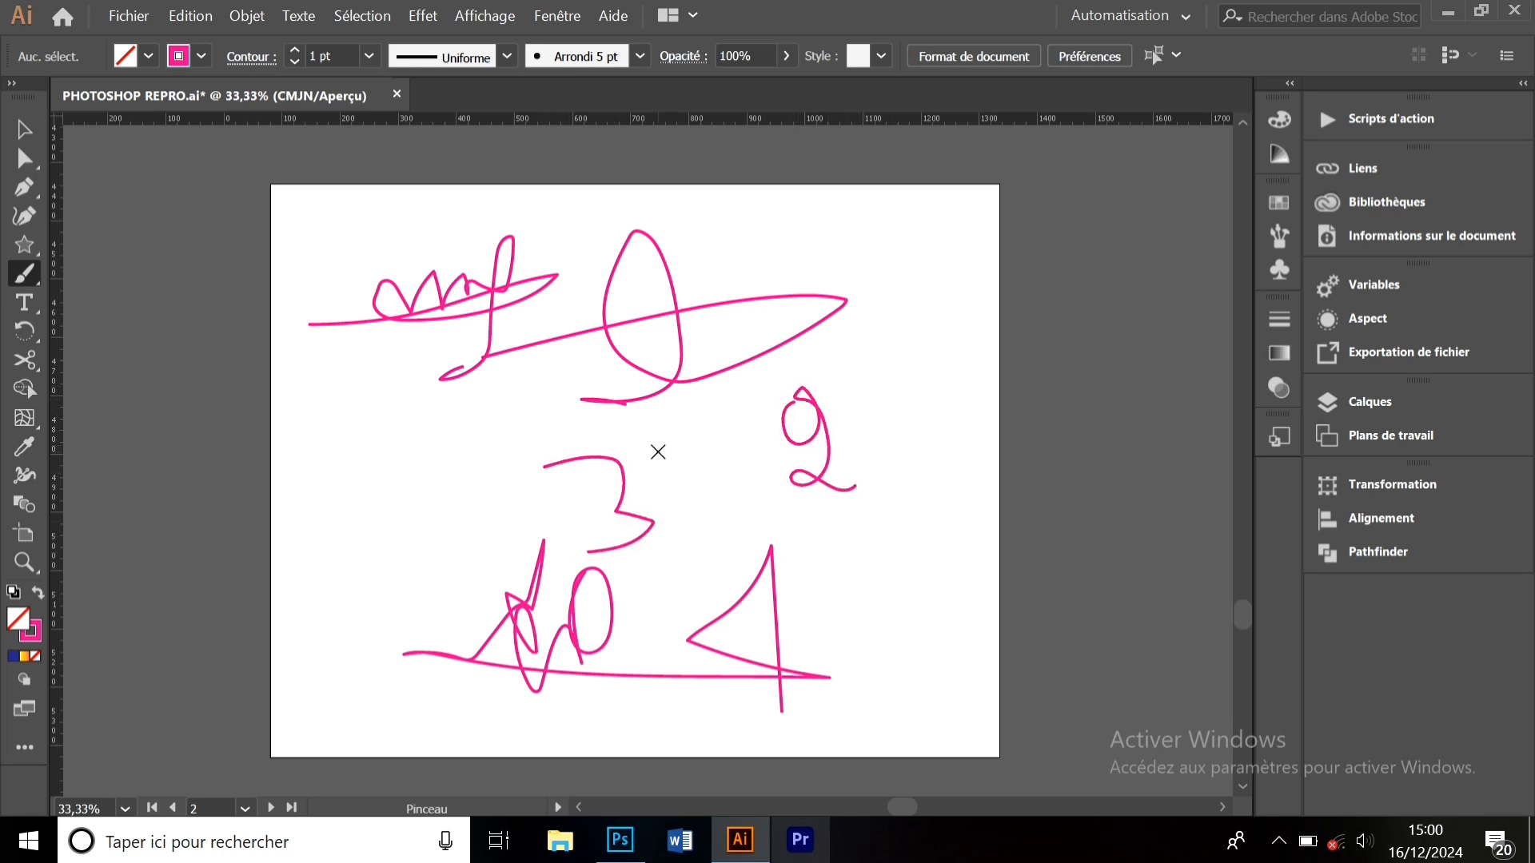
mouse_move(660, 435)
mouse_down()
mouse_move(740, 476)
mouse_move(711, 426)
mouse_move(714, 534)
mouse_up()
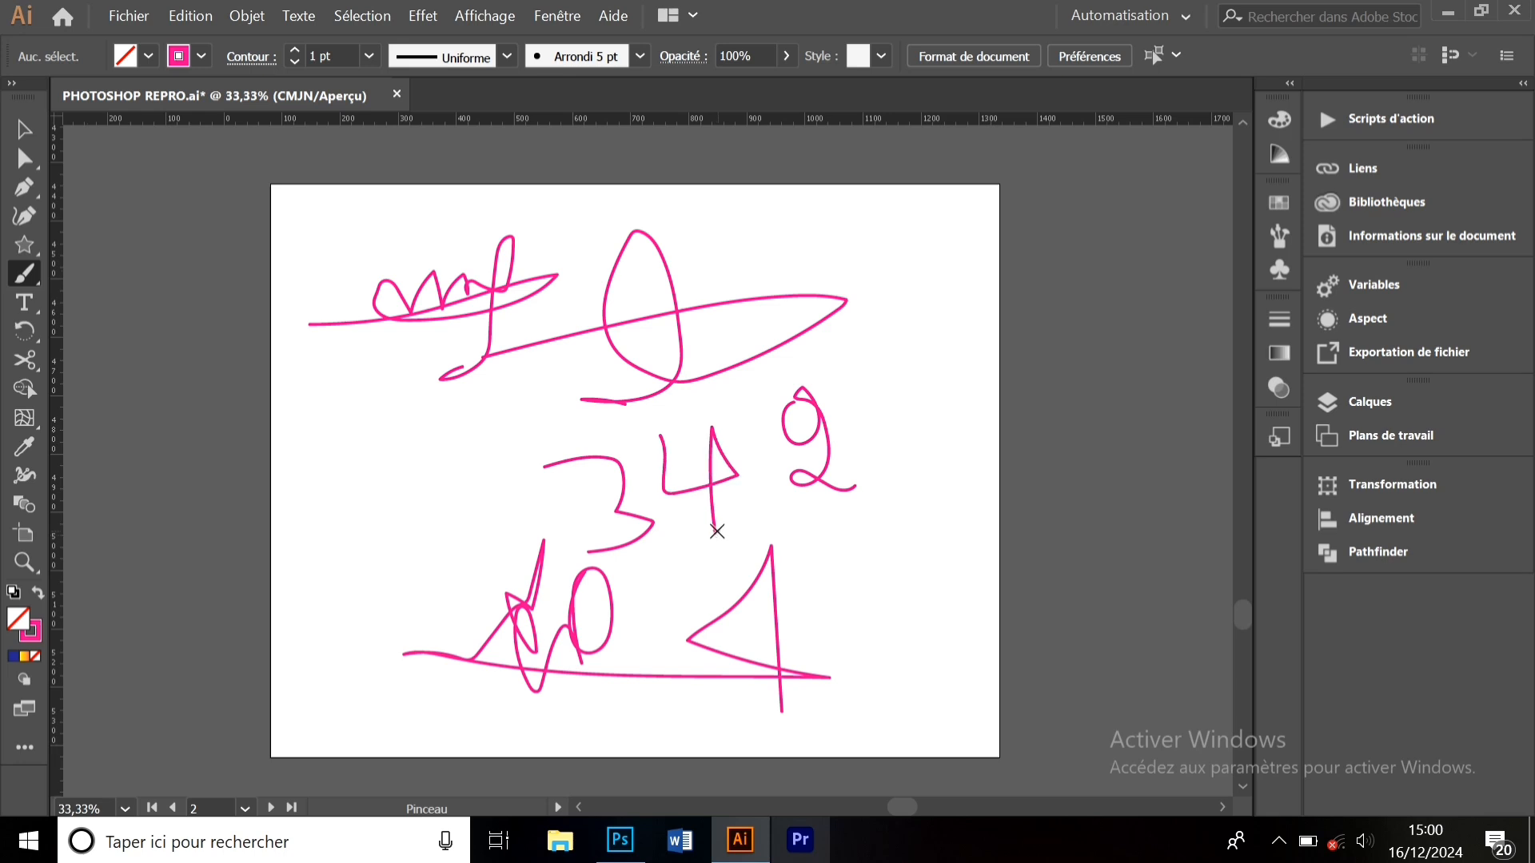
mouse_move(857, 374)
mouse_down()
mouse_move(863, 394)
mouse_move(993, 343)
mouse_up()
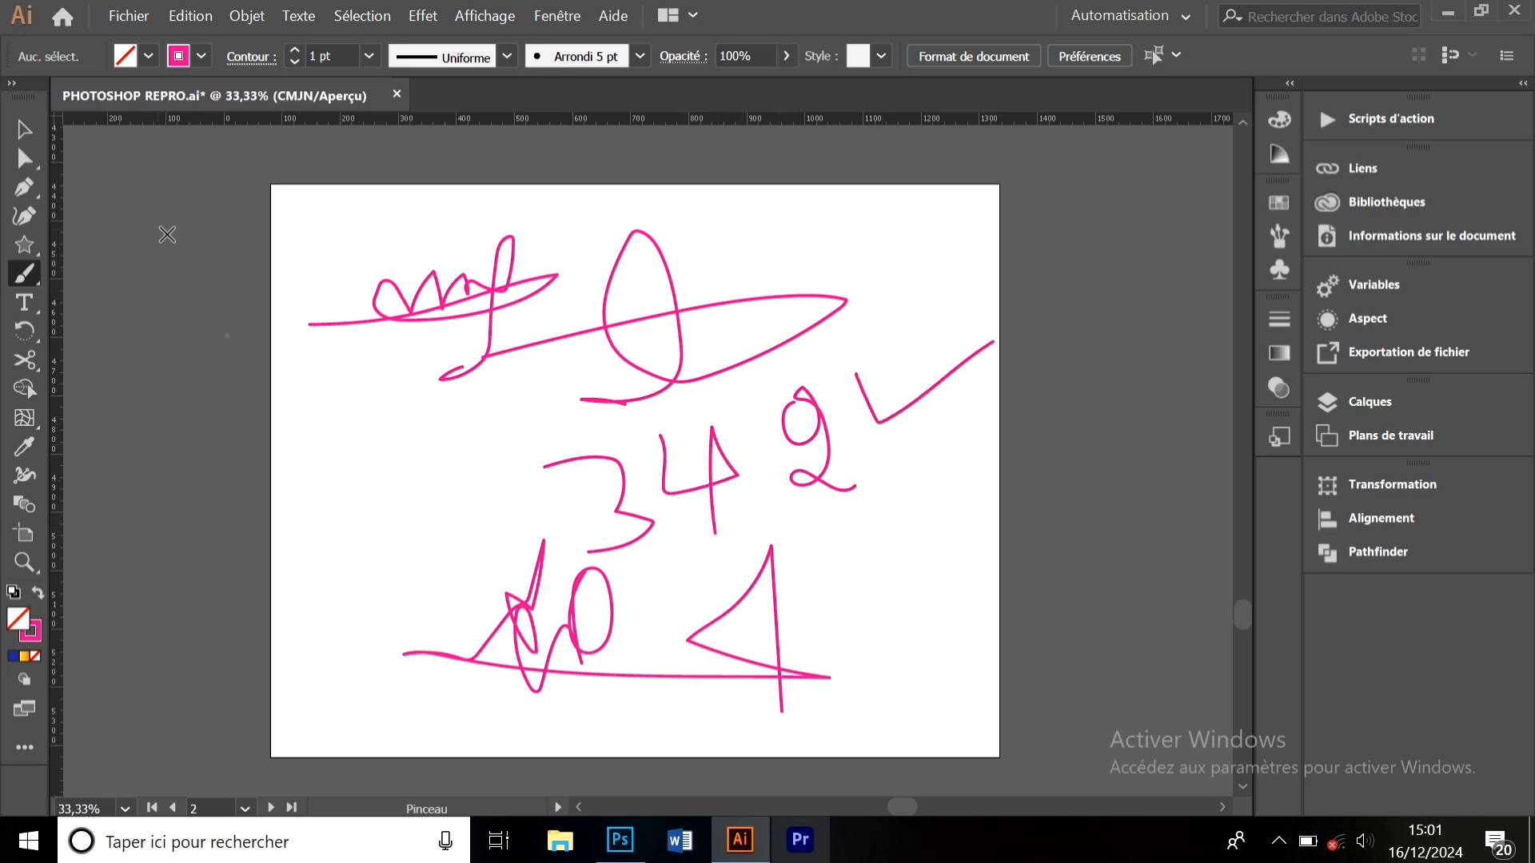
click(25, 127)
mouse_move(267, 188)
mouse_down()
mouse_move(958, 641)
mouse_move(1013, 770)
mouse_up()
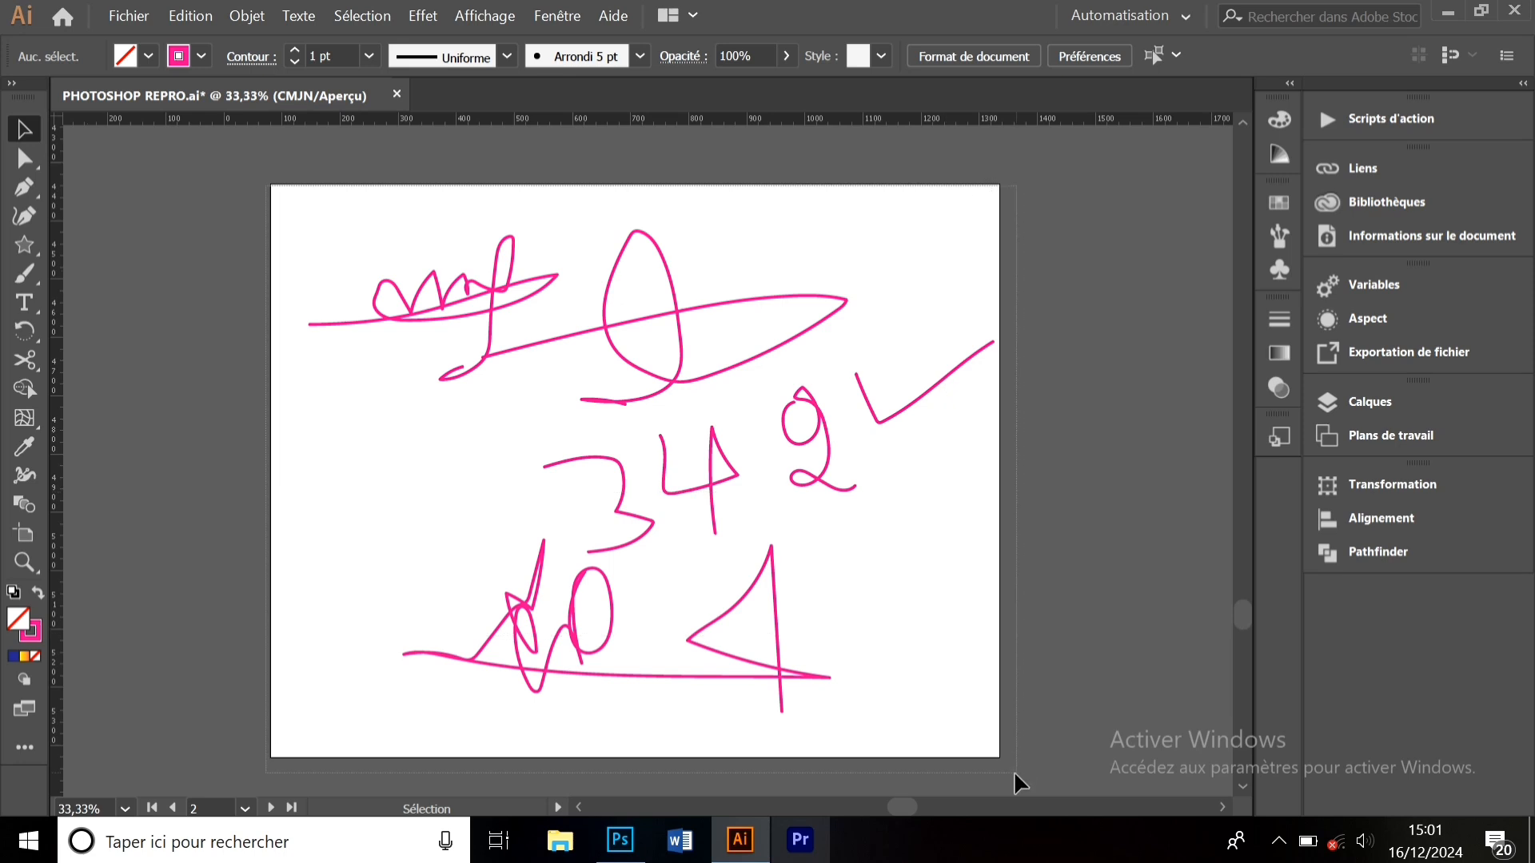
- Delete all pink strokes and duplicate the artboard as 'Plan de travail 1 copie 4' beside artboard 02
key(Delete)
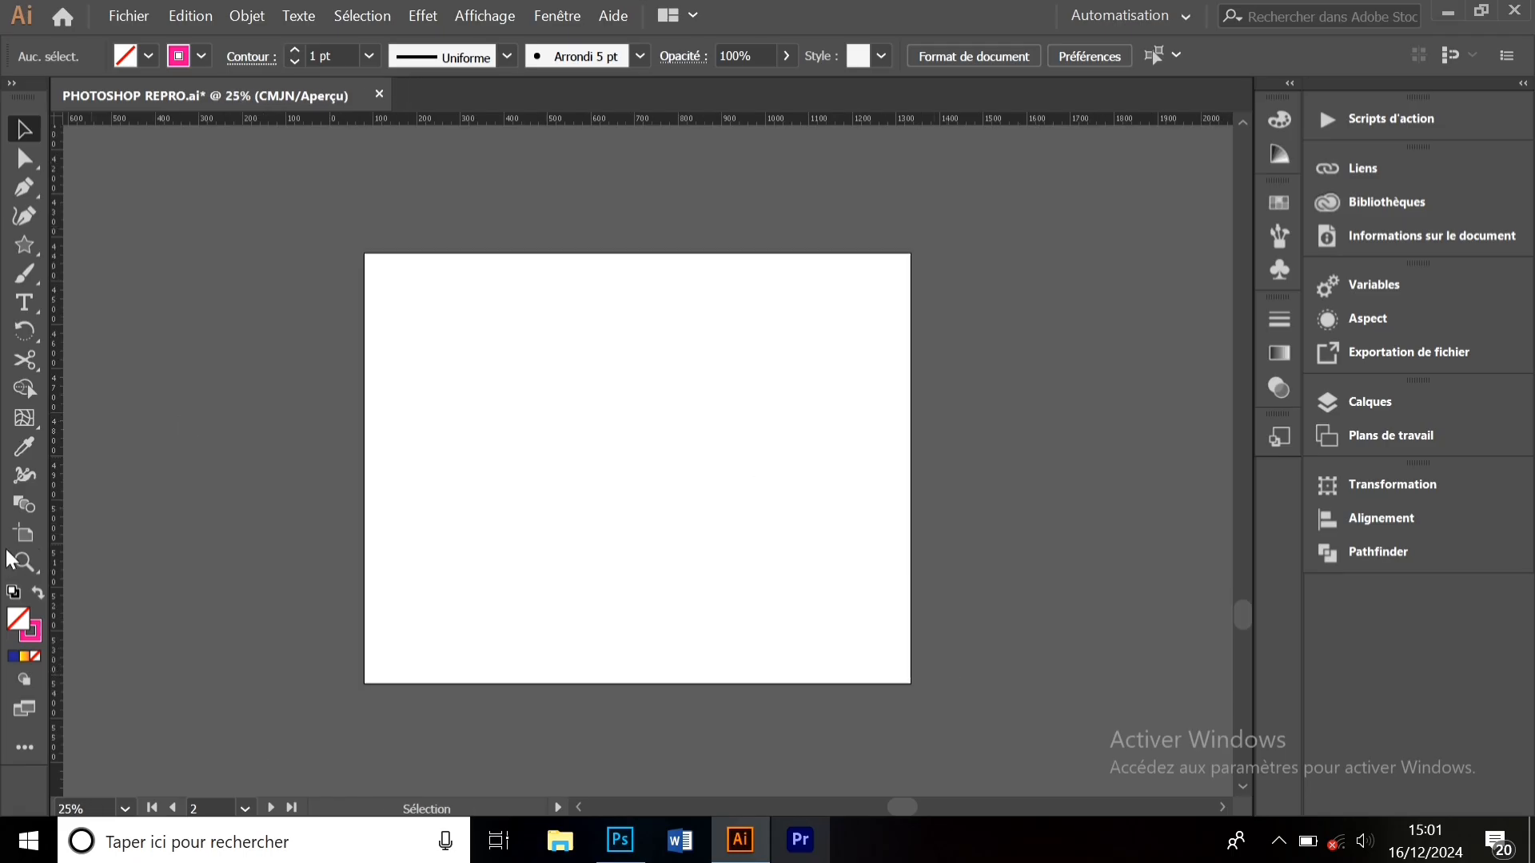
click(23, 536)
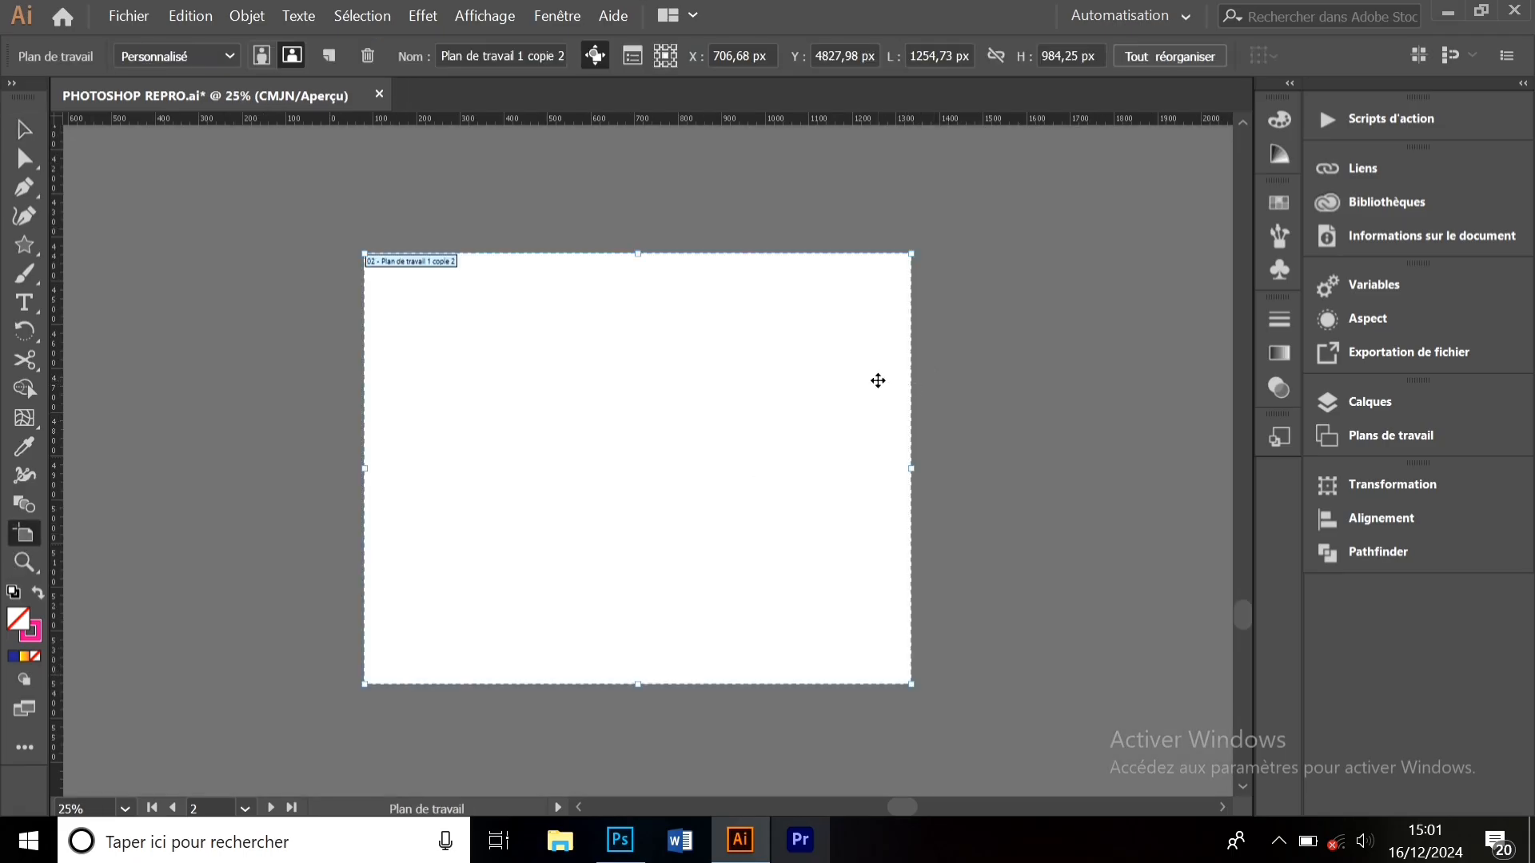
drag(840, 382, 1185, 383)
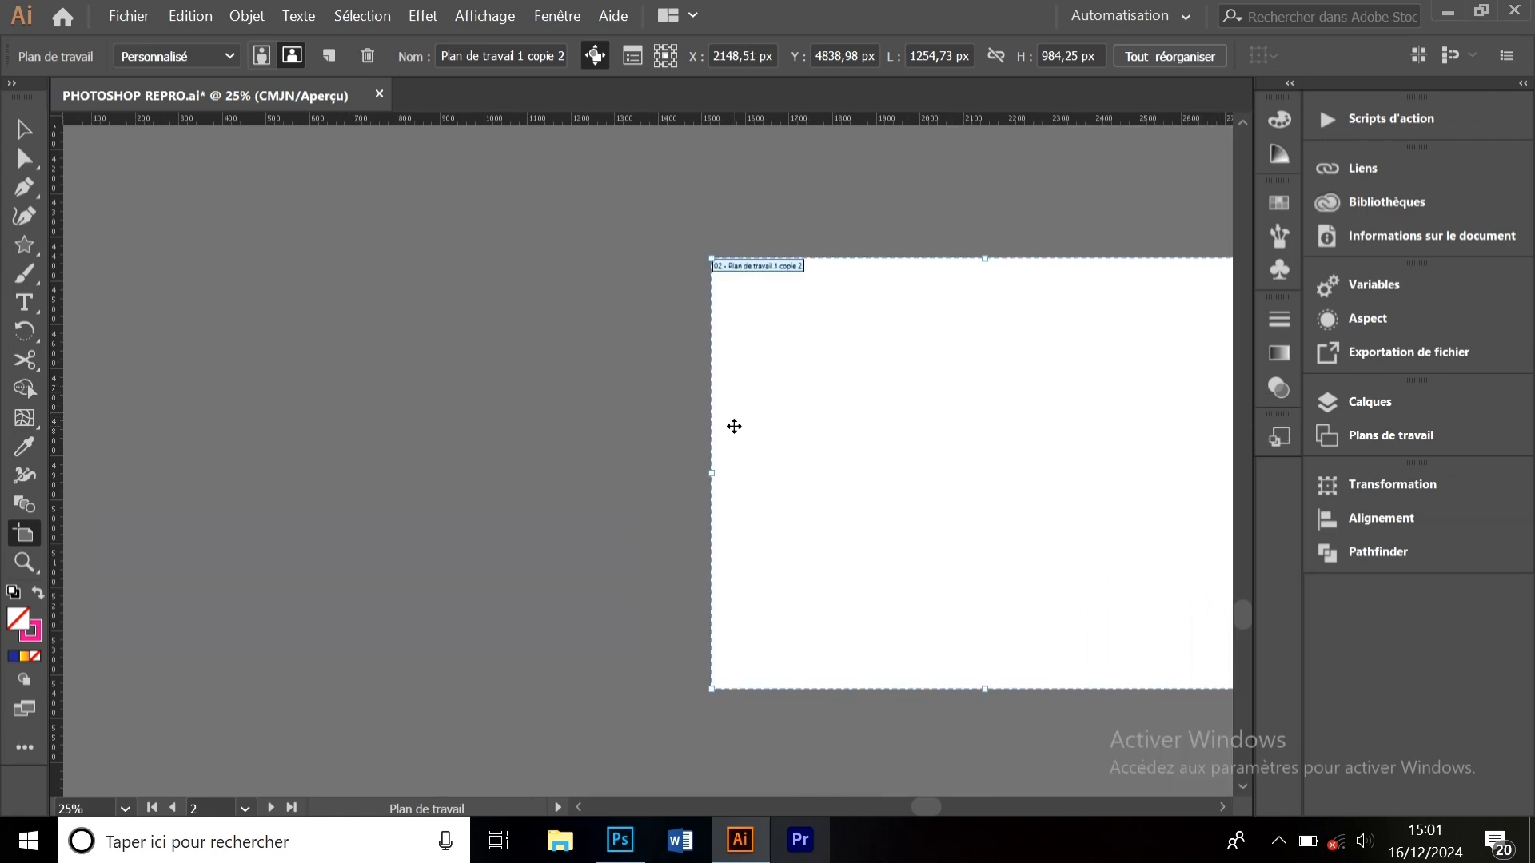
drag(735, 433, 168, 432)
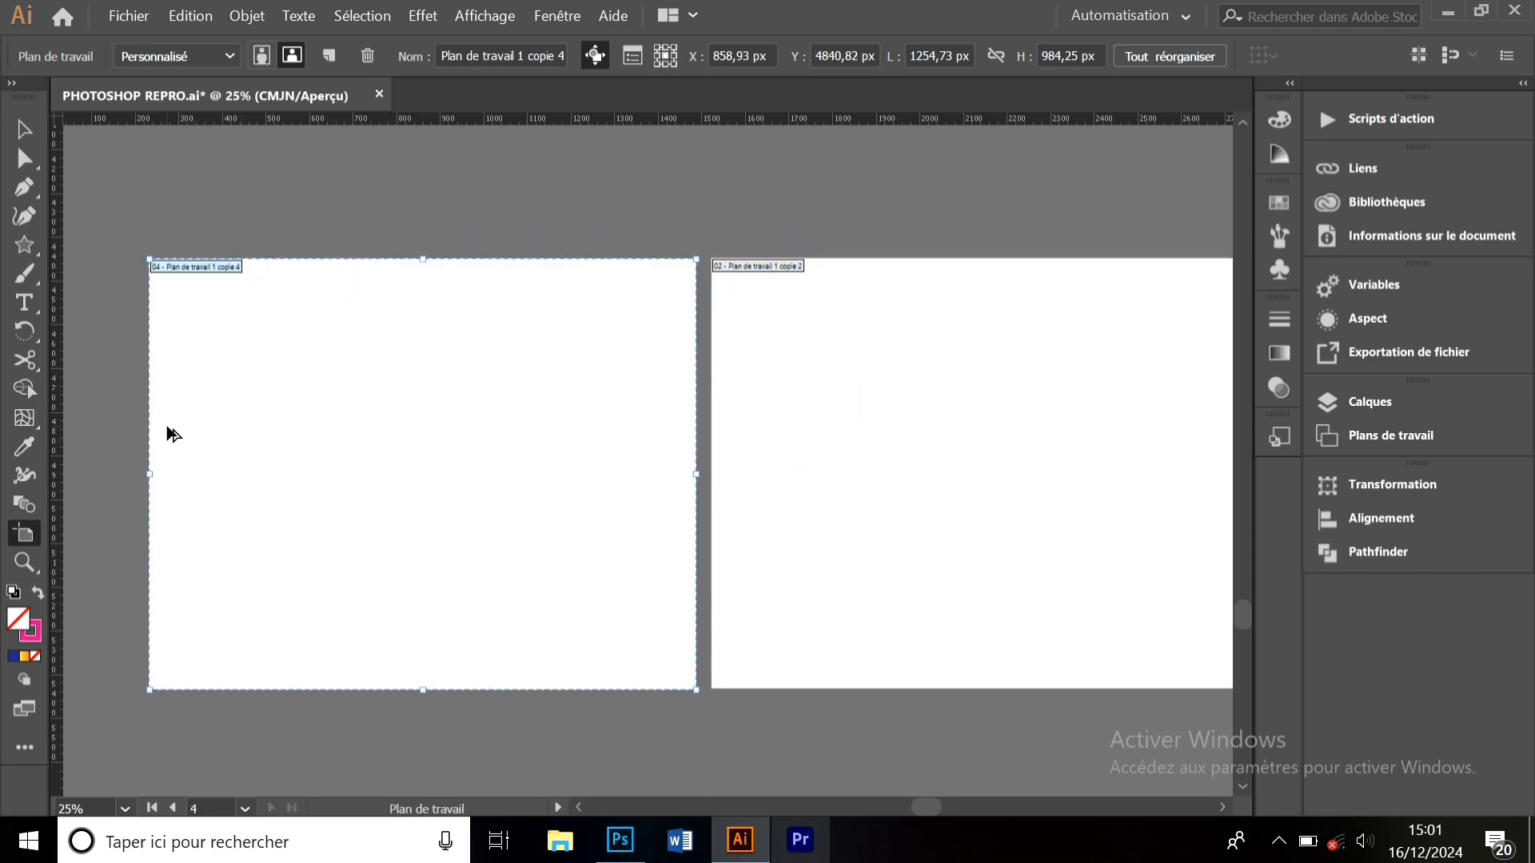
click(24, 128)
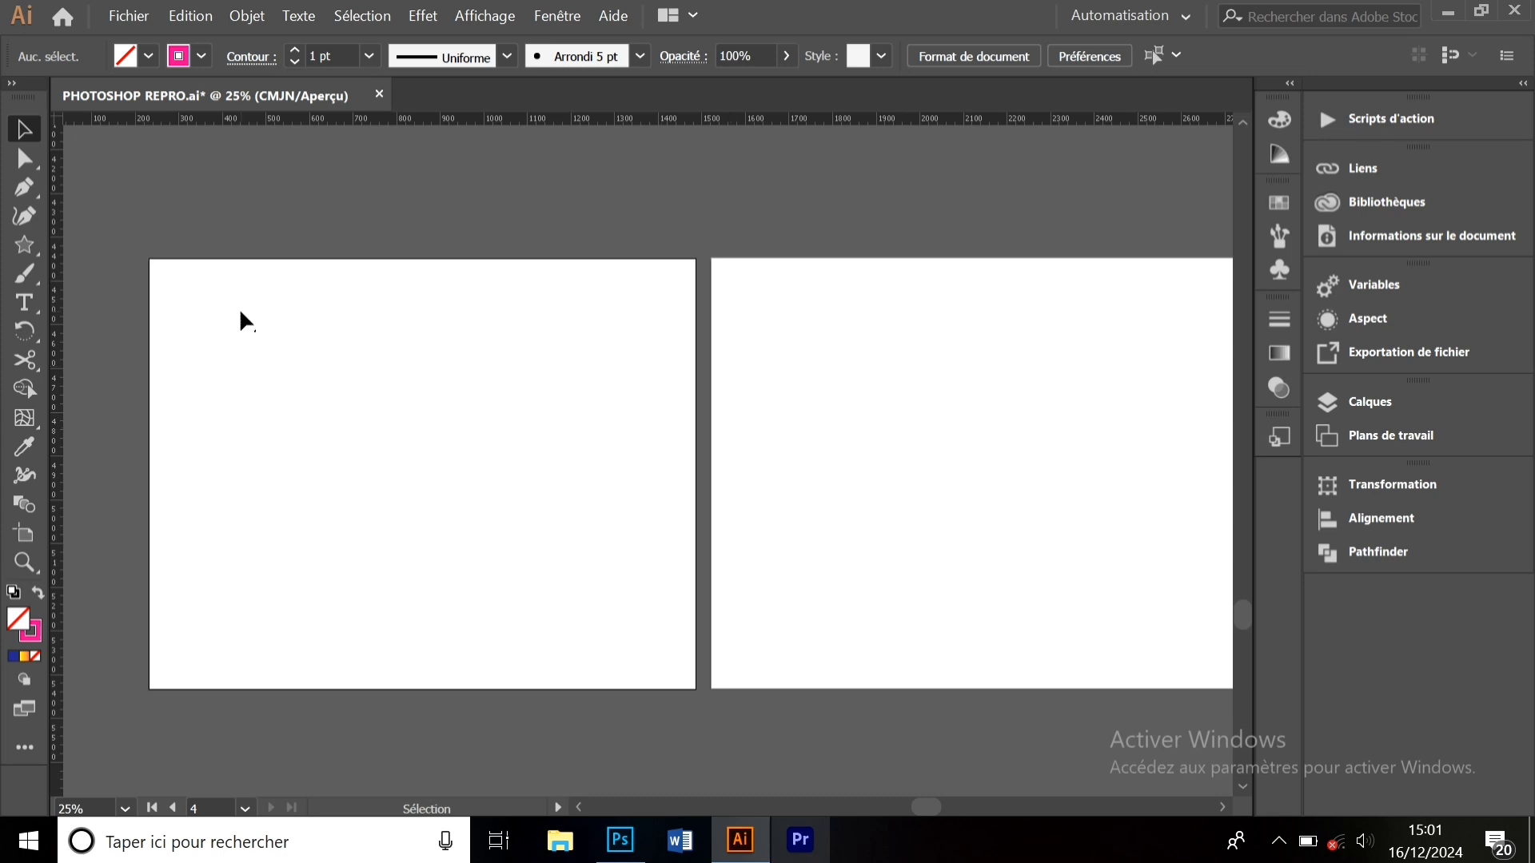
- Open Fichier > Exporter > Exporter sous… to bring up the Exporter dialog
click(130, 16)
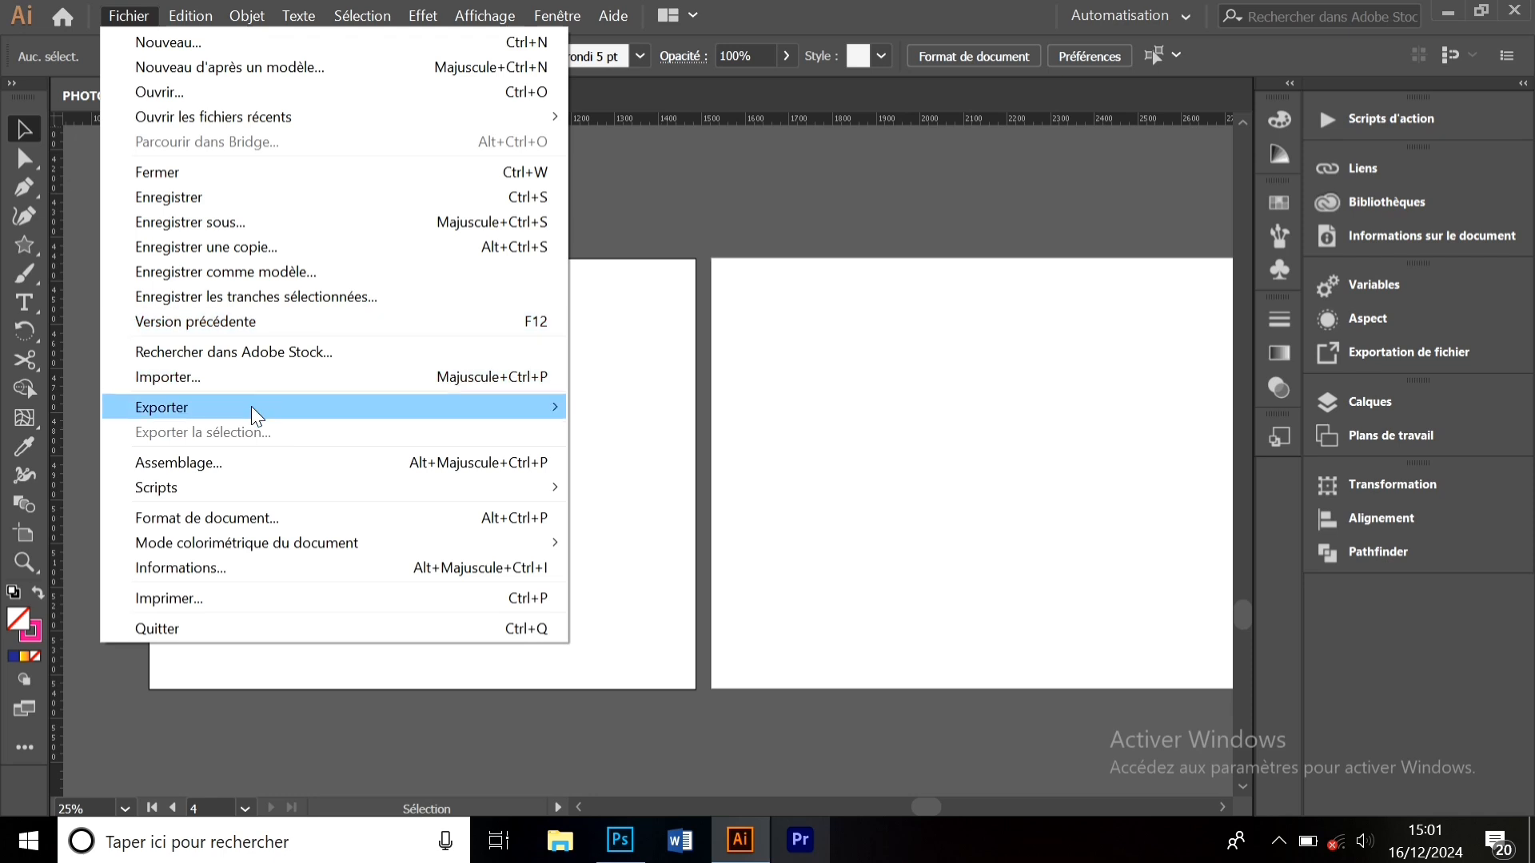
mouse_move(253, 409)
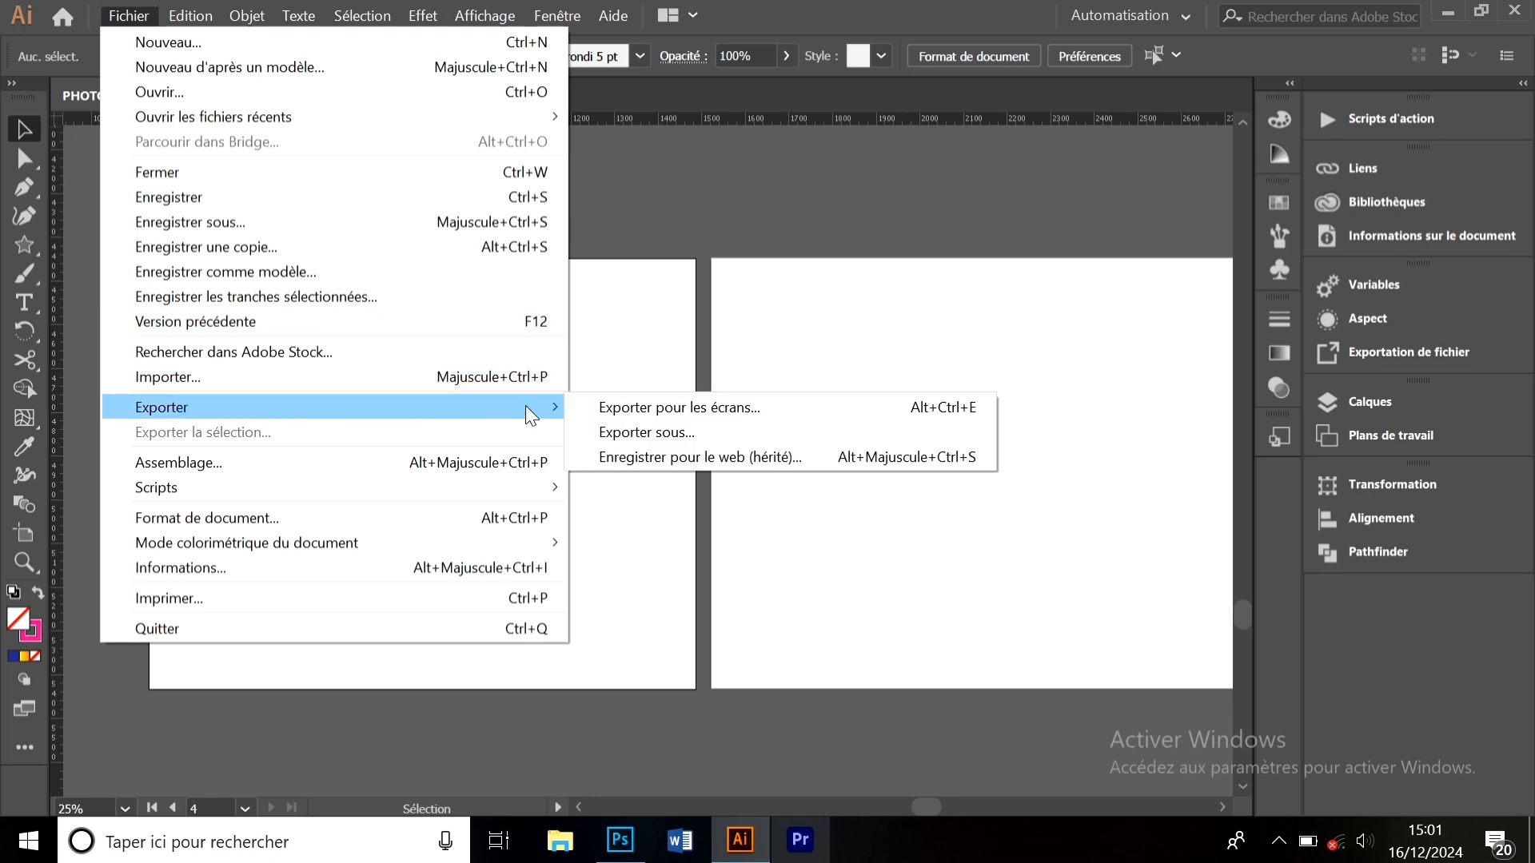
click(660, 439)
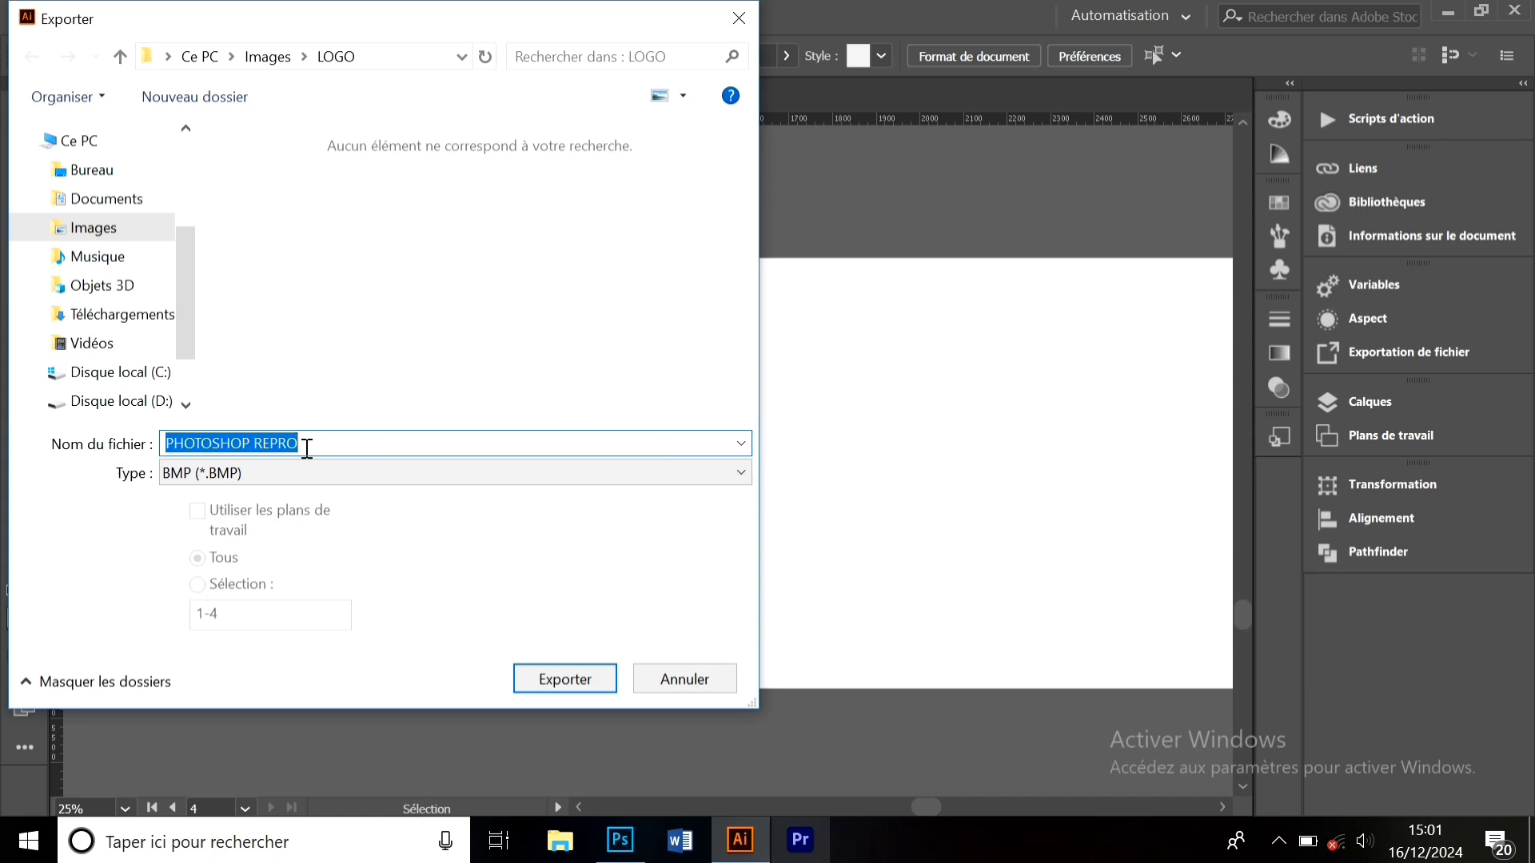
text(PROJET)
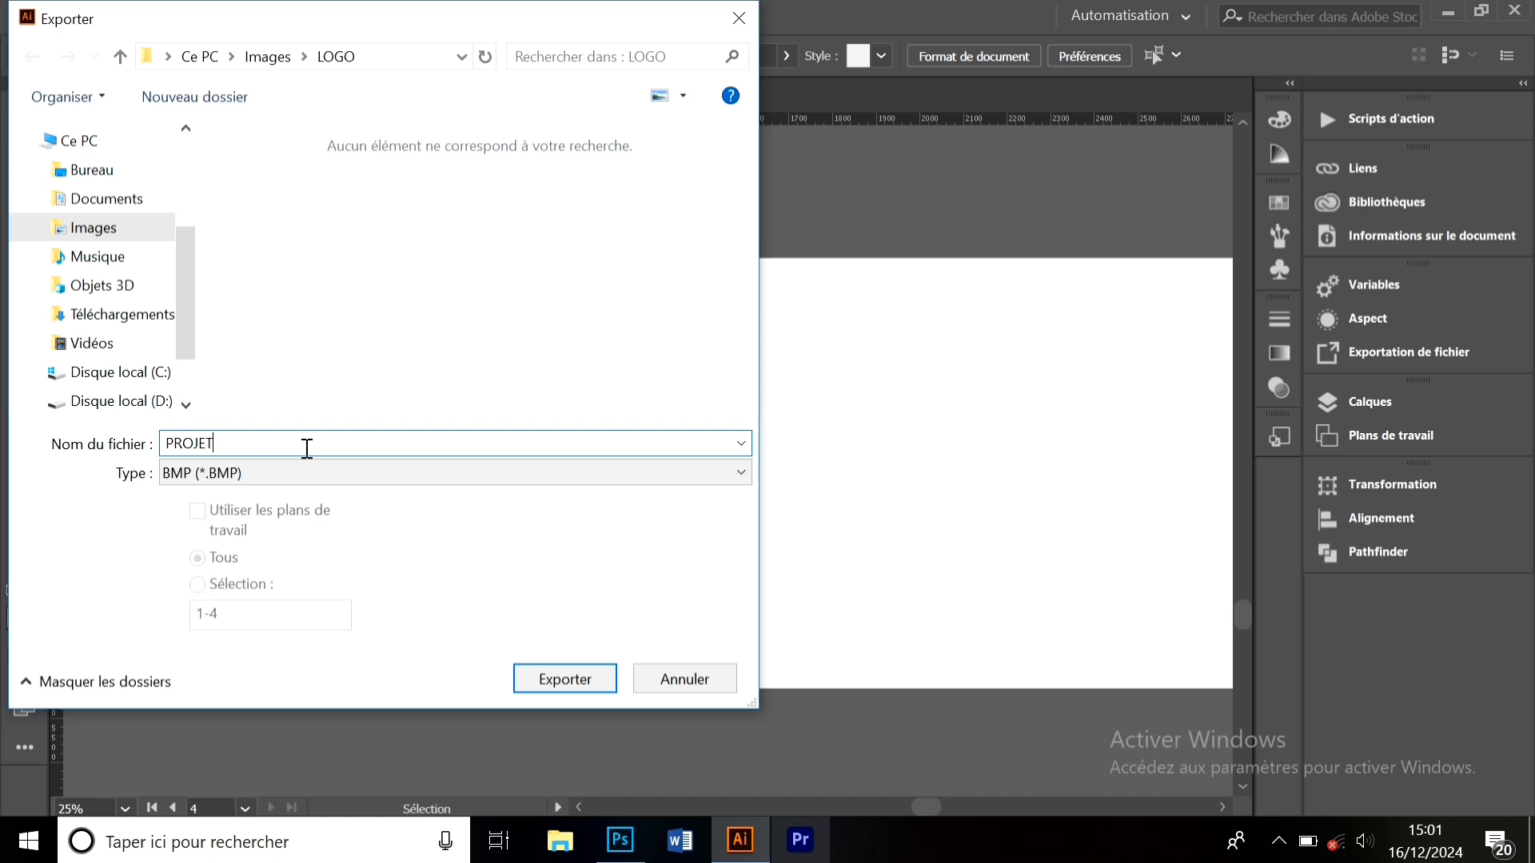
click(232, 472)
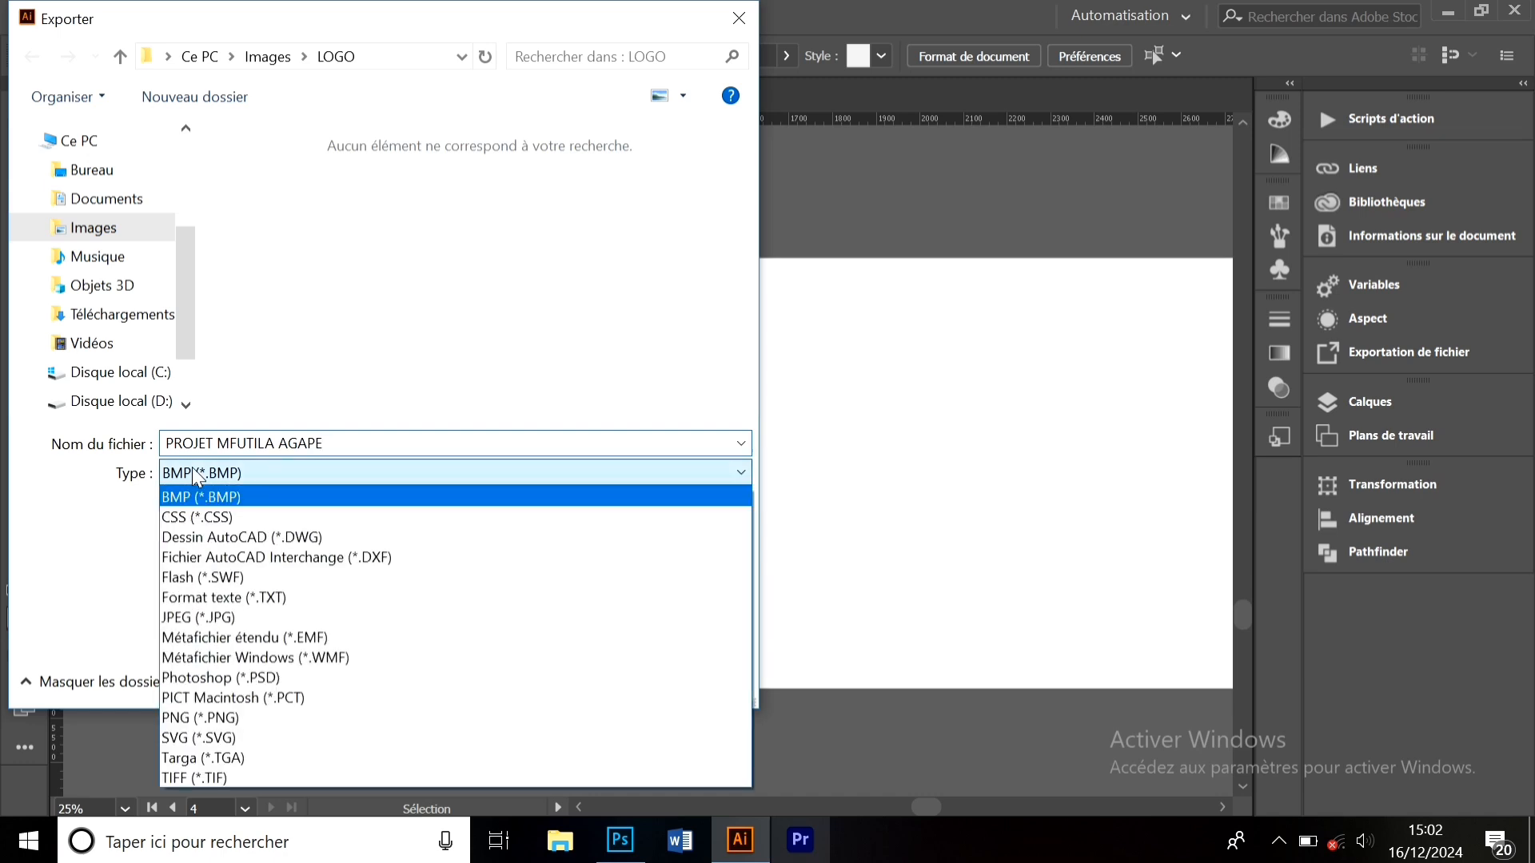
click(240, 717)
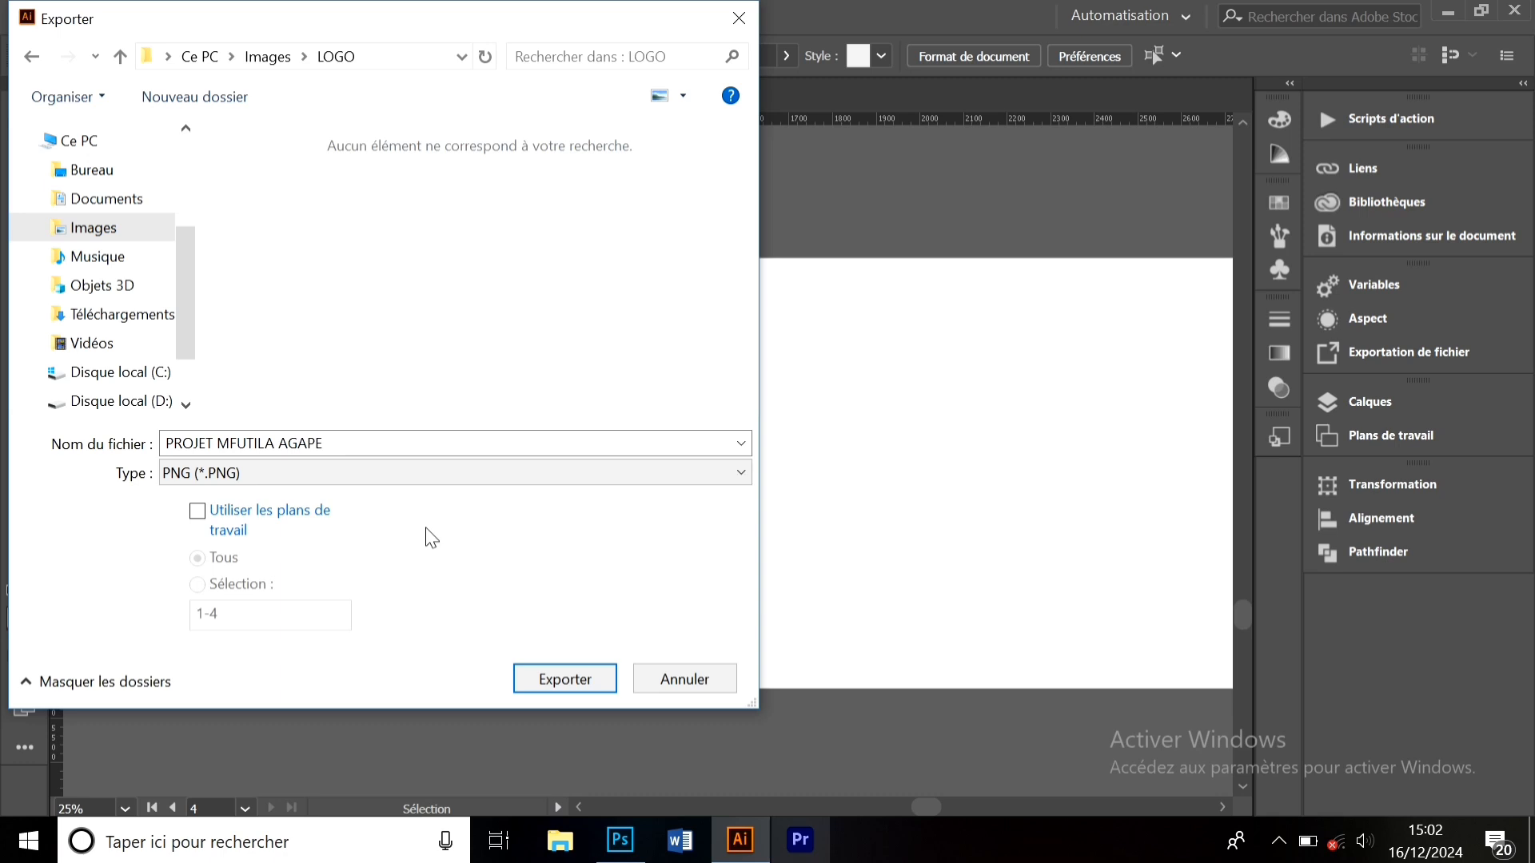
click(205, 521)
click(205, 522)
click(206, 522)
click(199, 585)
click(220, 614)
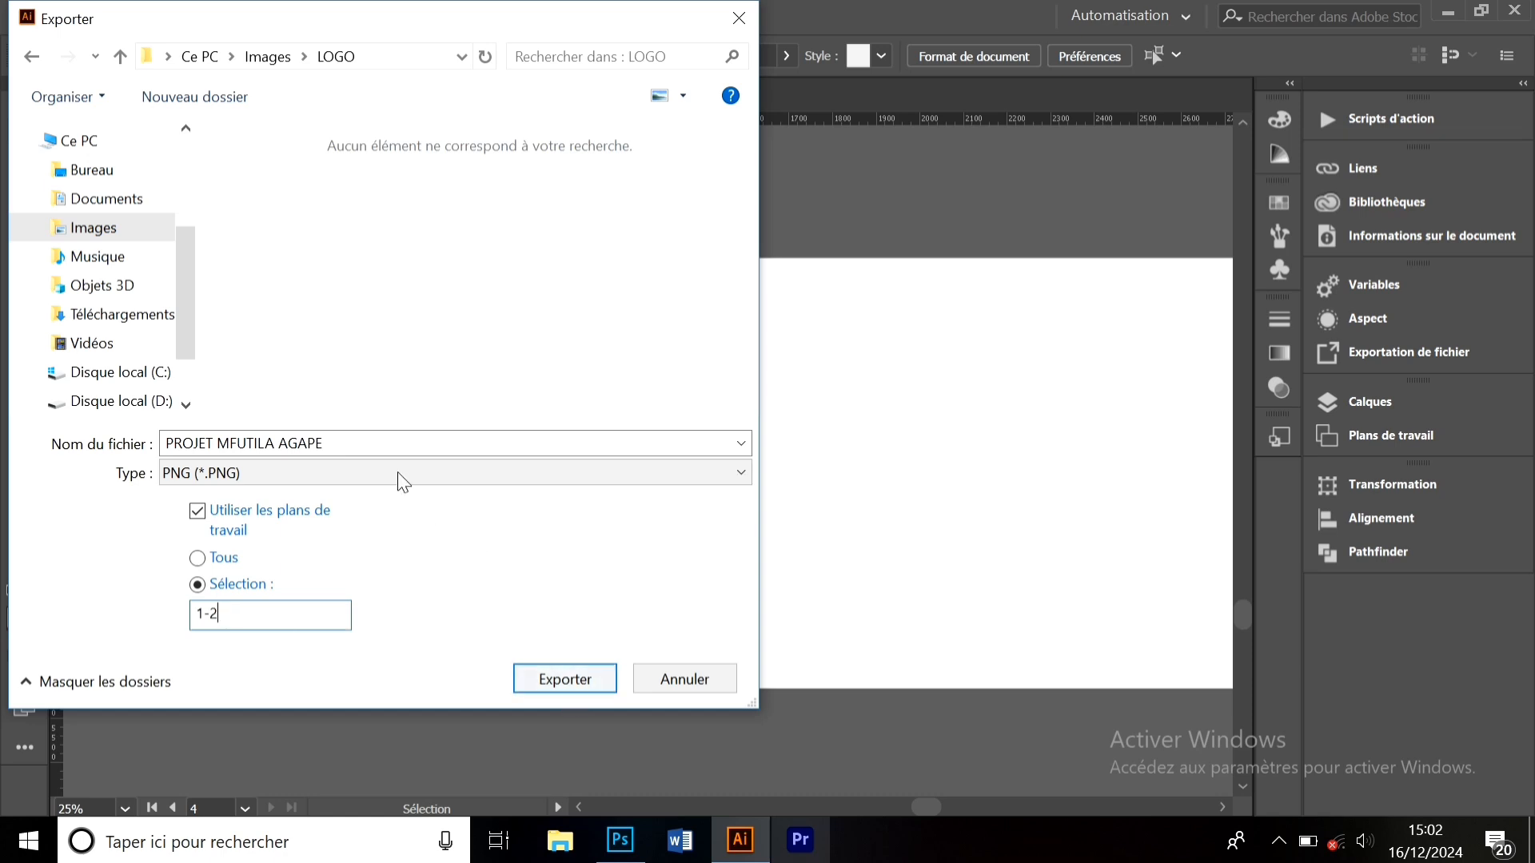
- Choose the desktop (Bureau) as the destination folder and start the export
click(132, 346)
click(149, 317)
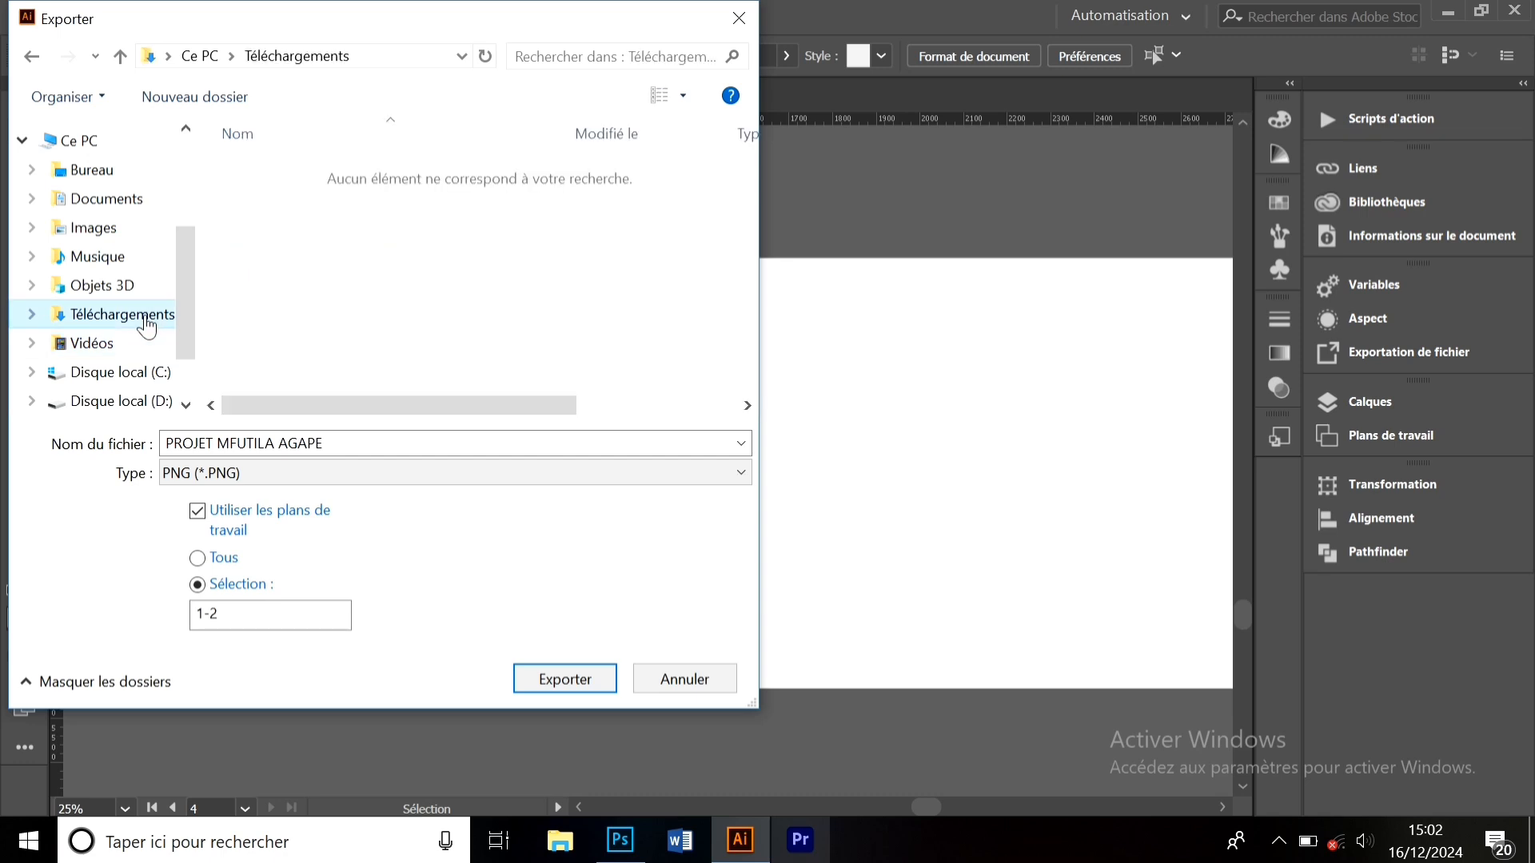
click(139, 292)
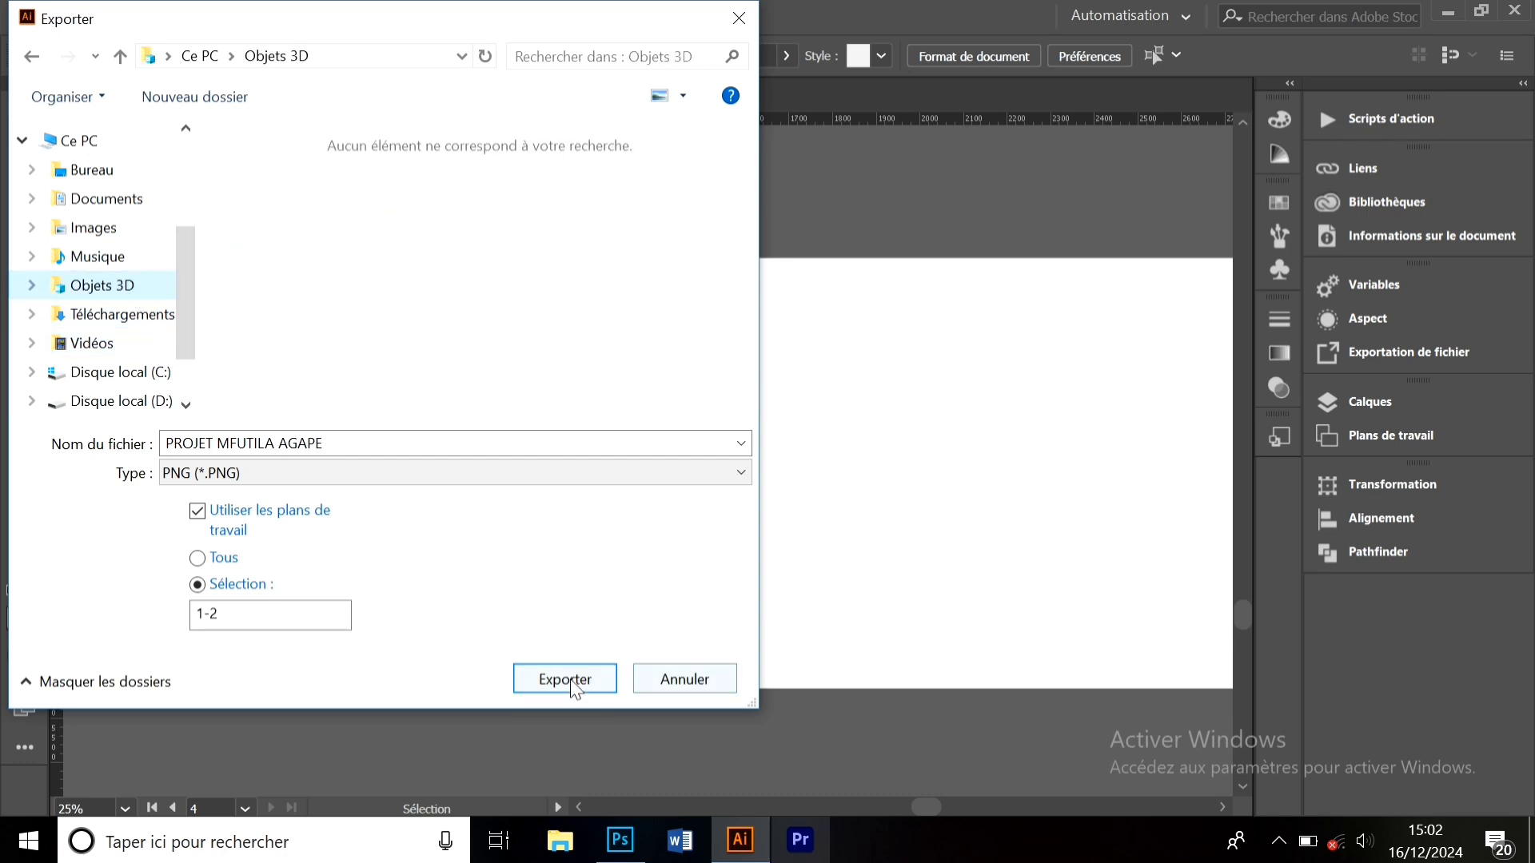
click(125, 170)
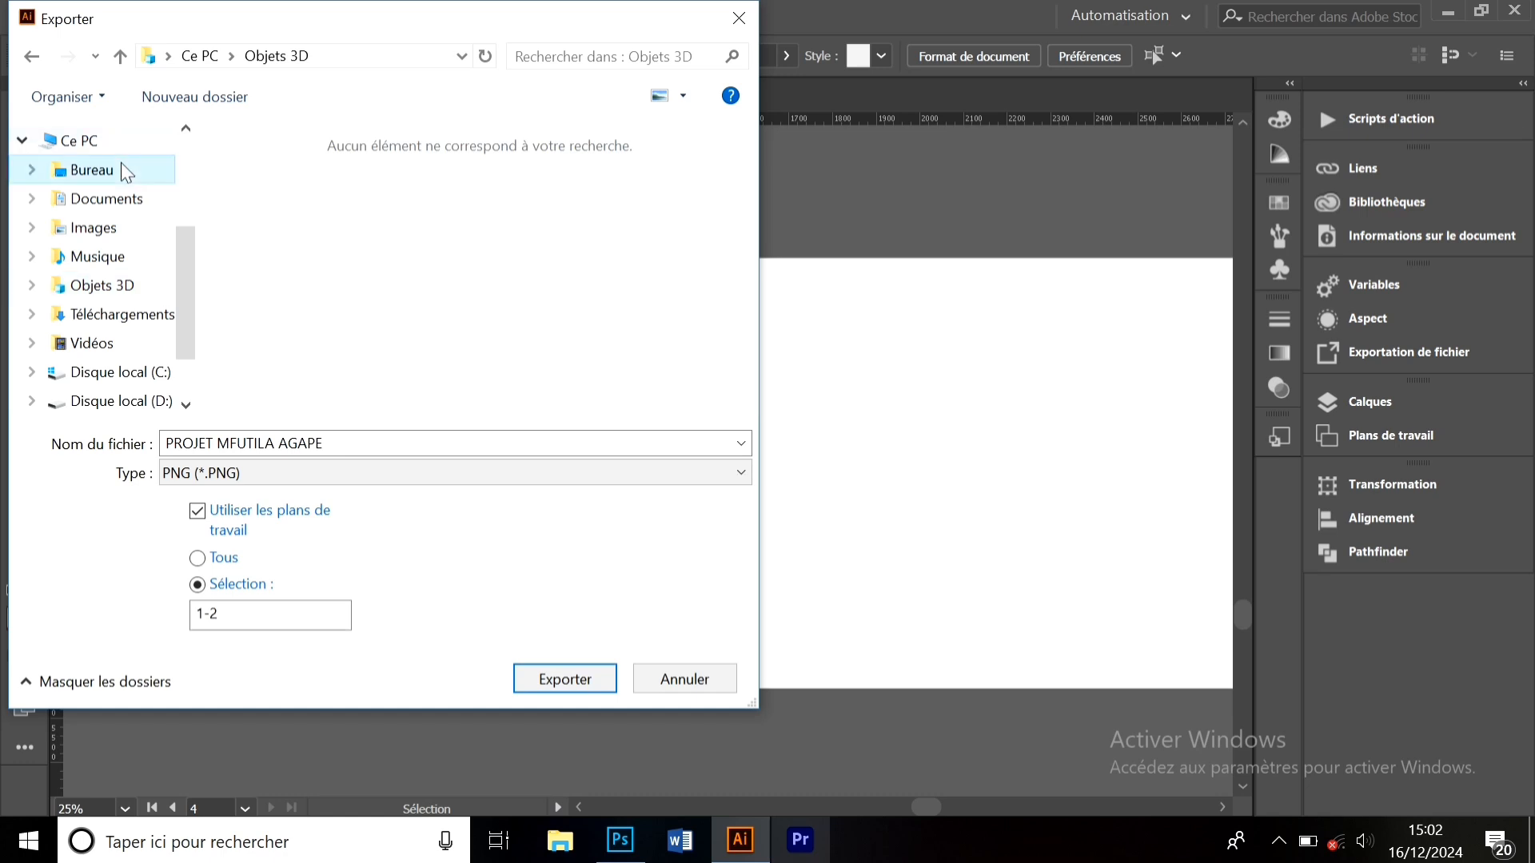
click(557, 681)
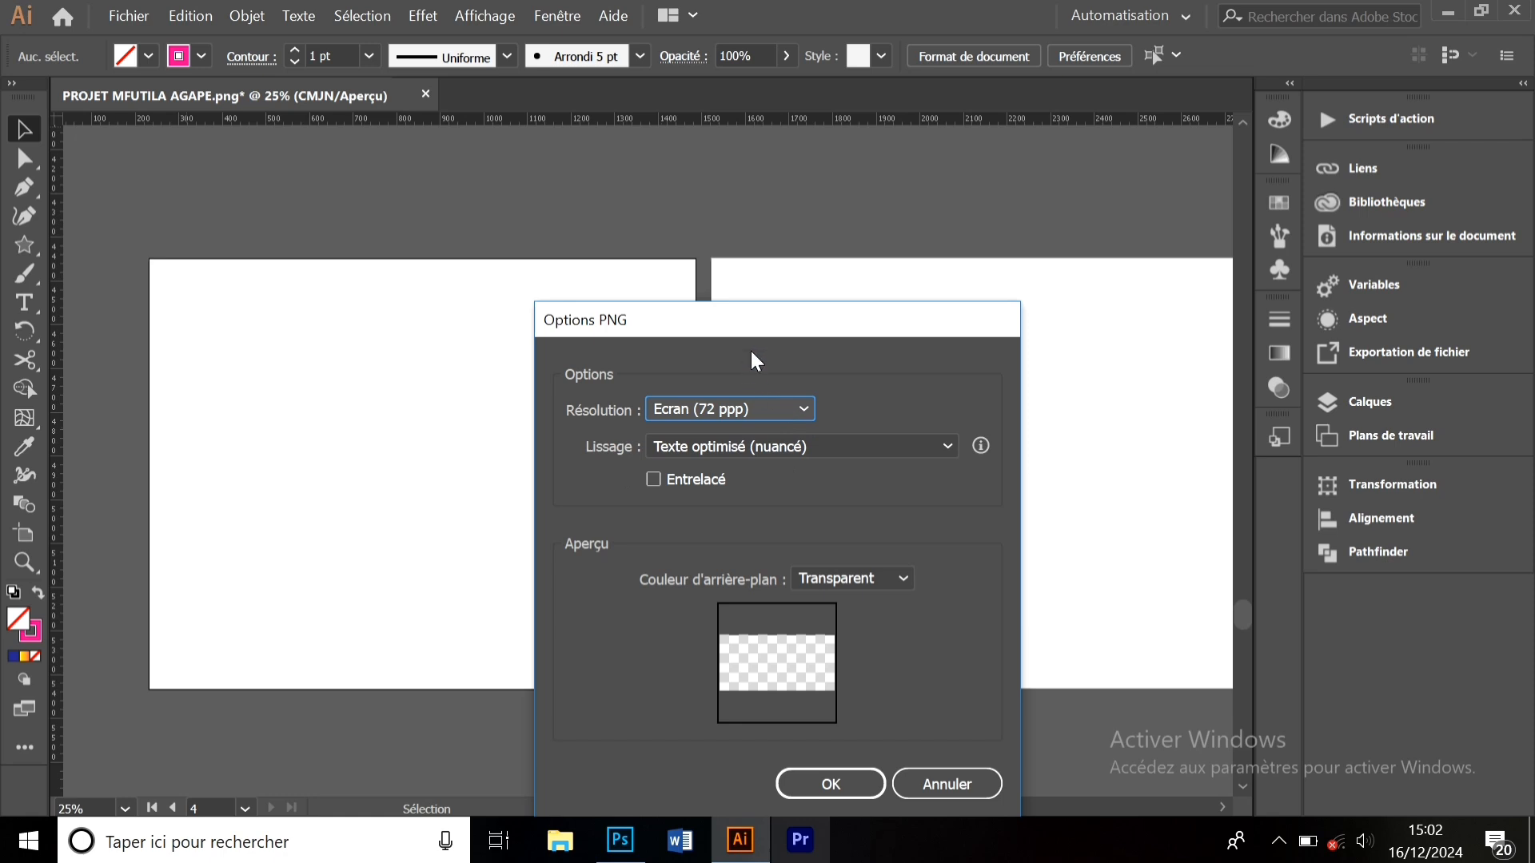
- Set PNG options to Moyenne (150 ppp) resolution with Sans anti-aliasing and confirm
drag(747, 336, 740, 308)
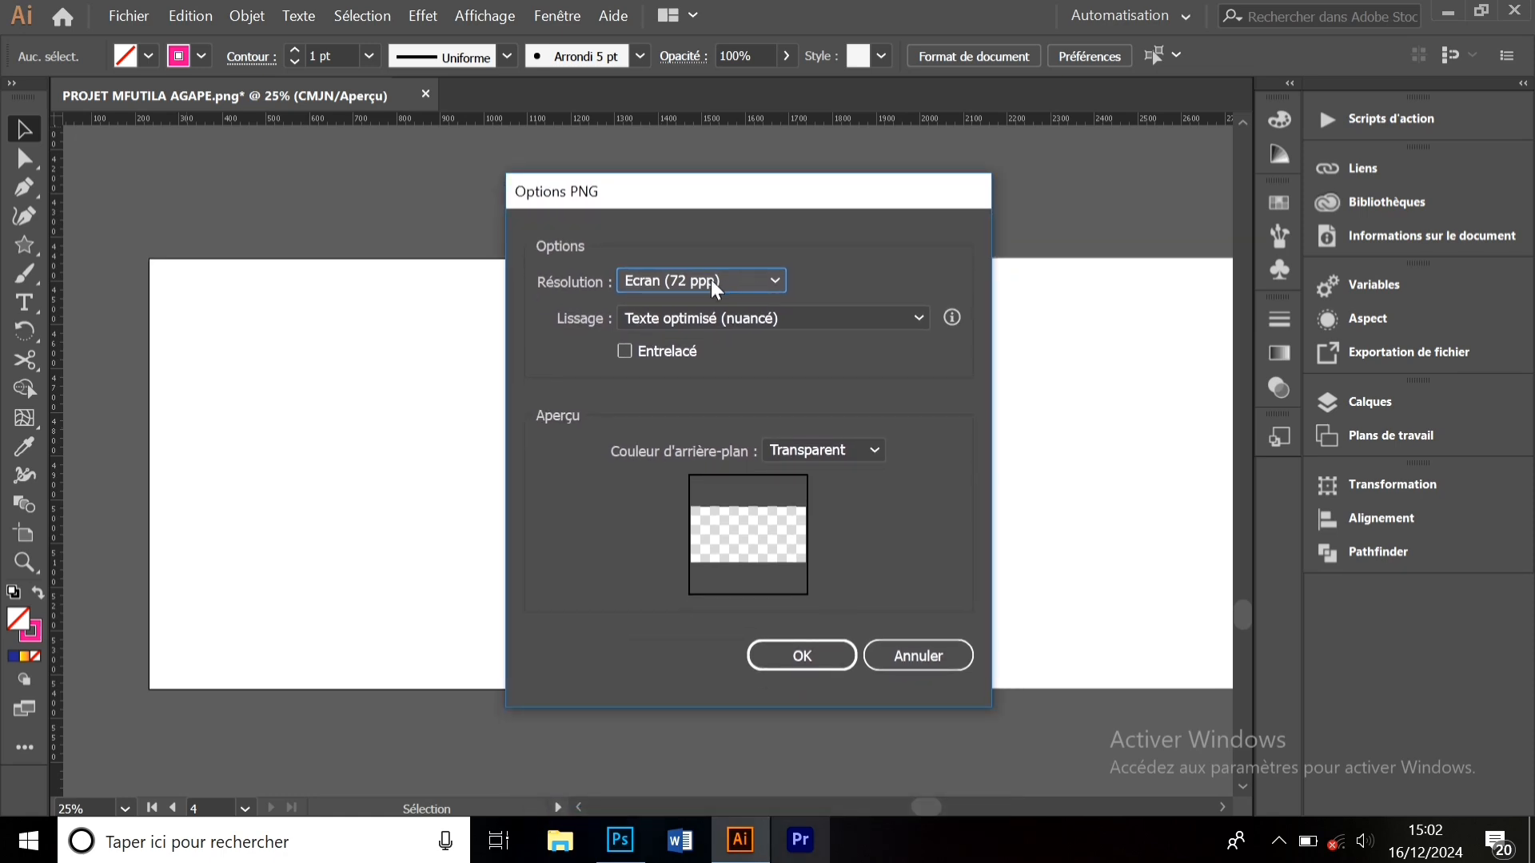
click(714, 284)
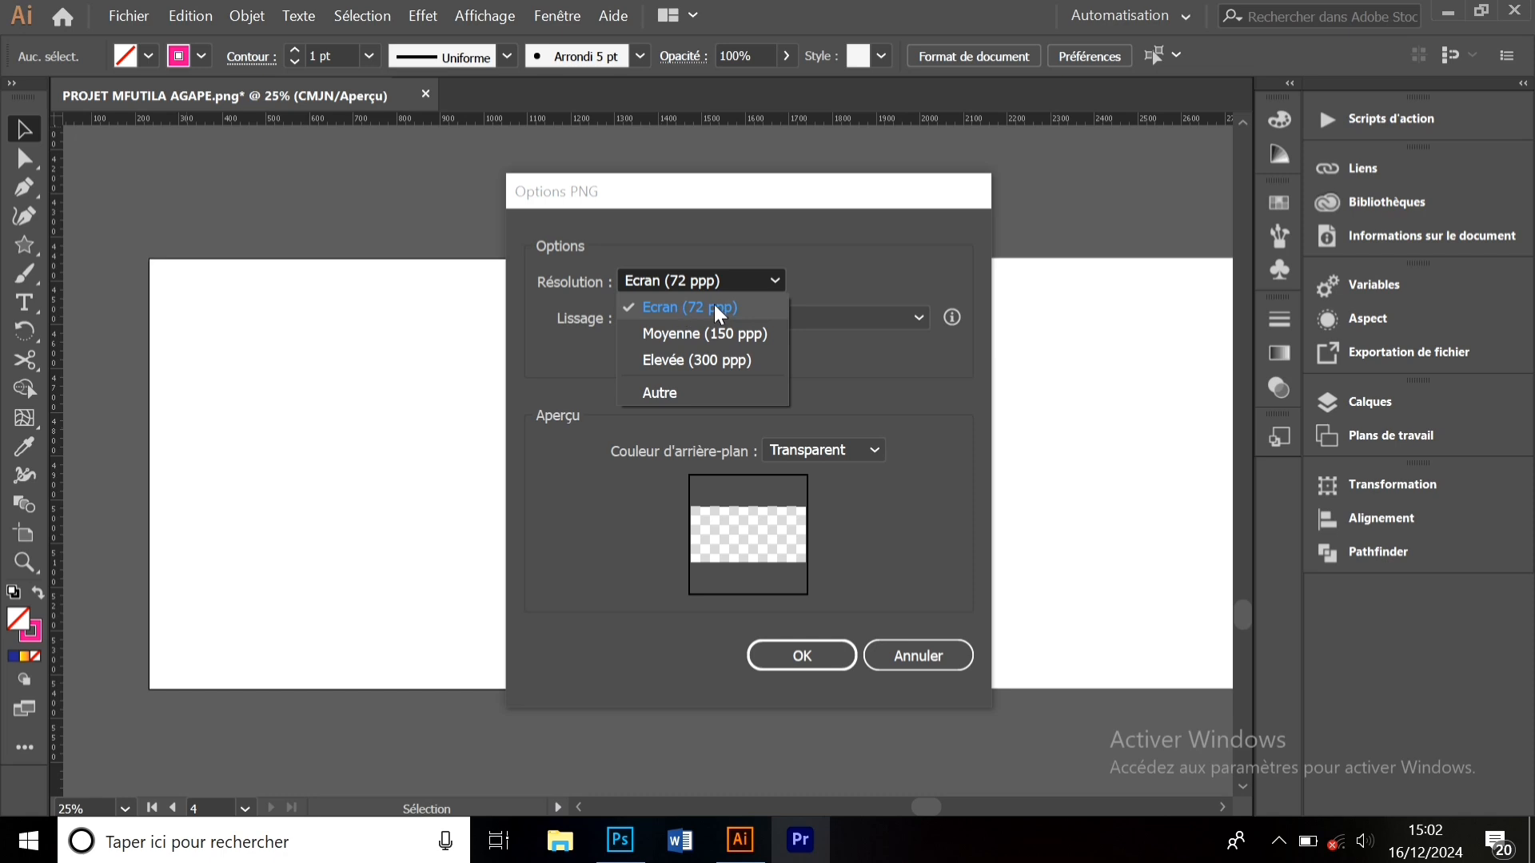
click(744, 338)
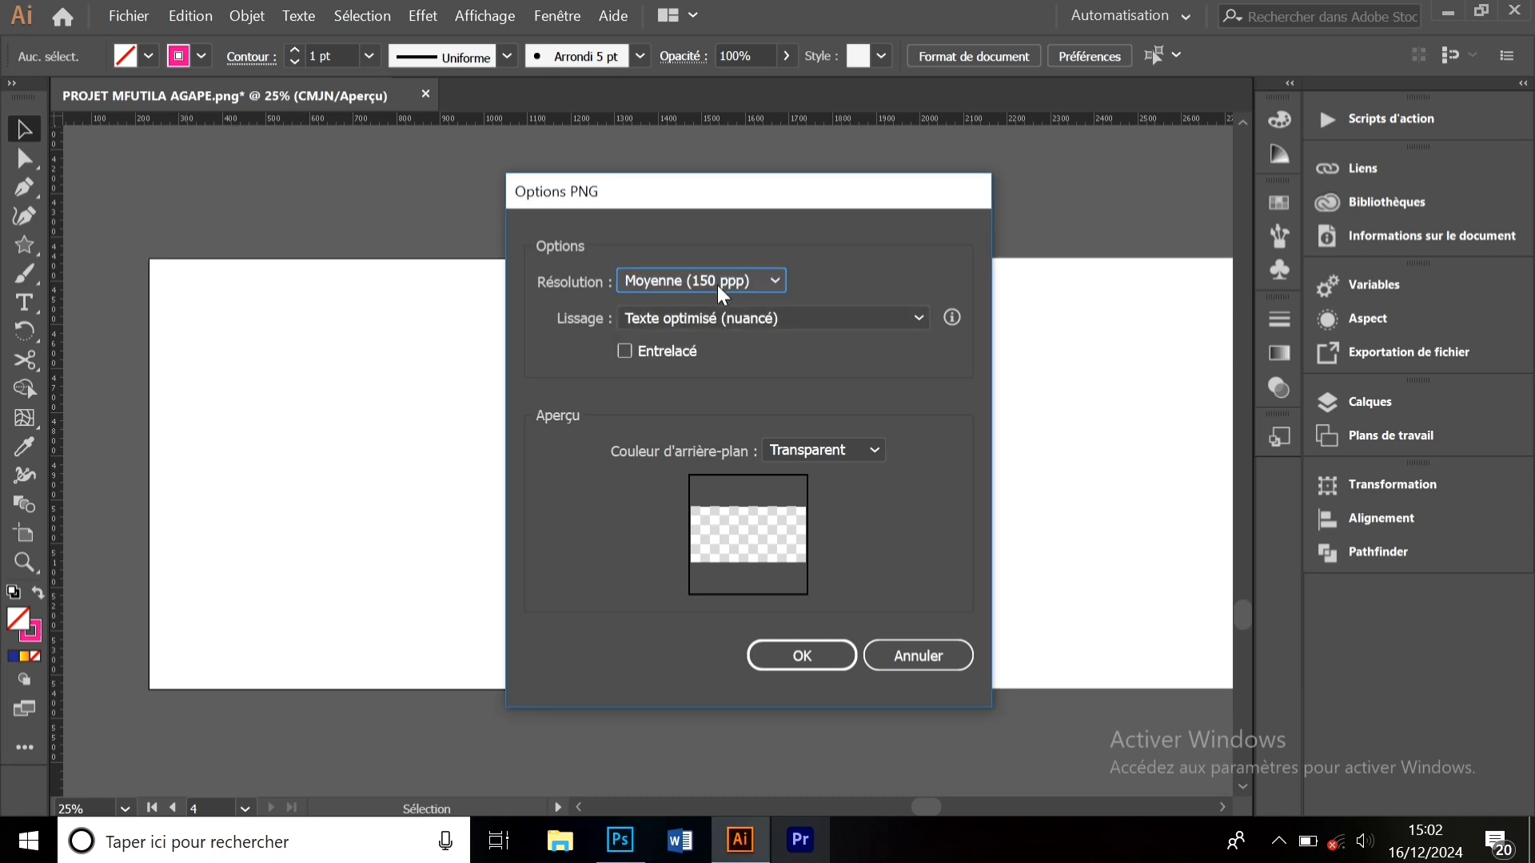
click(655, 320)
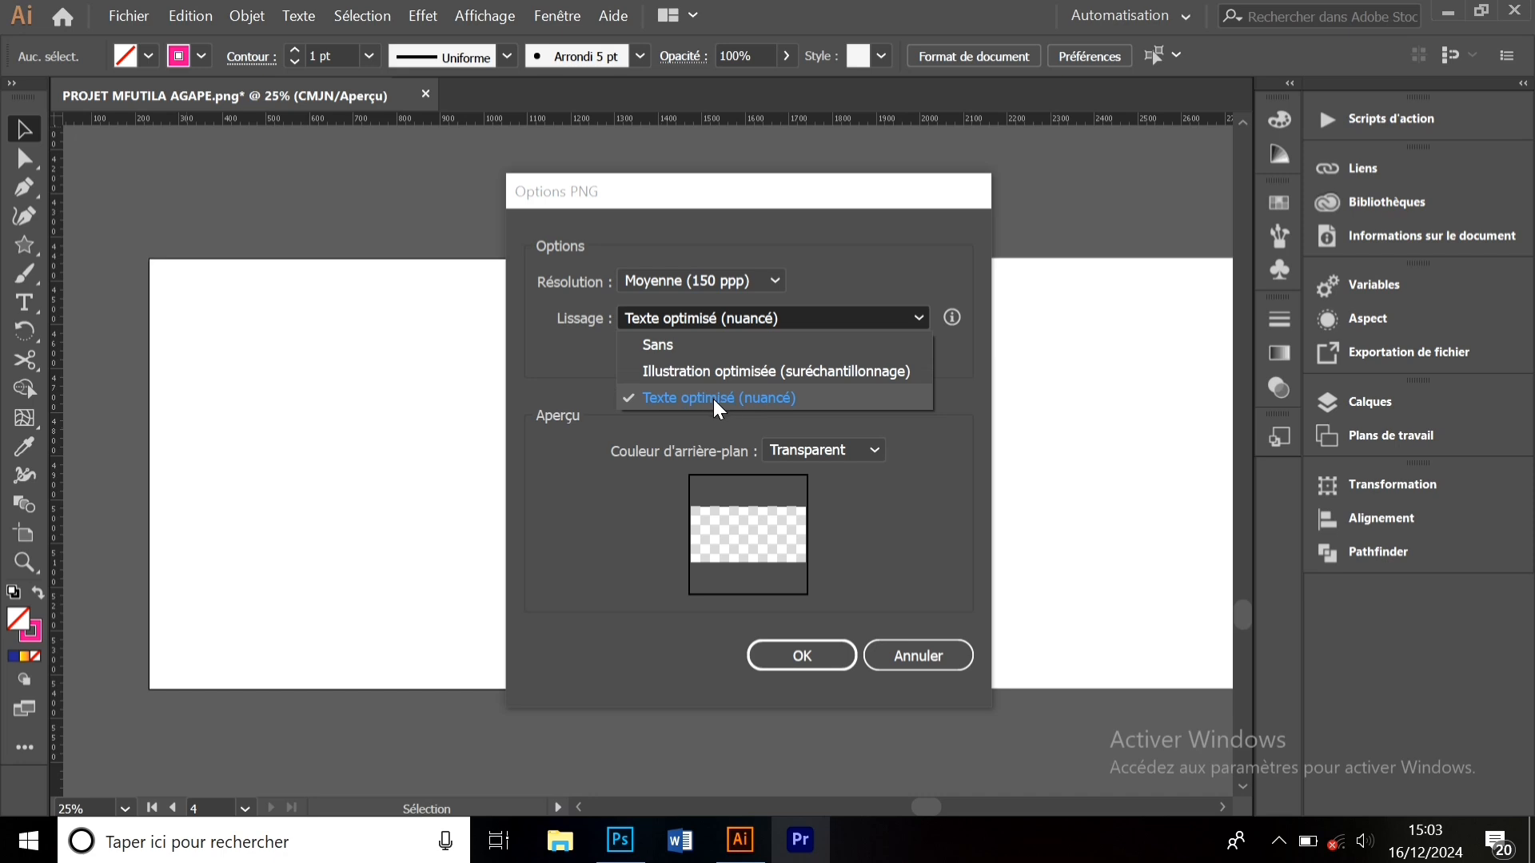
click(673, 346)
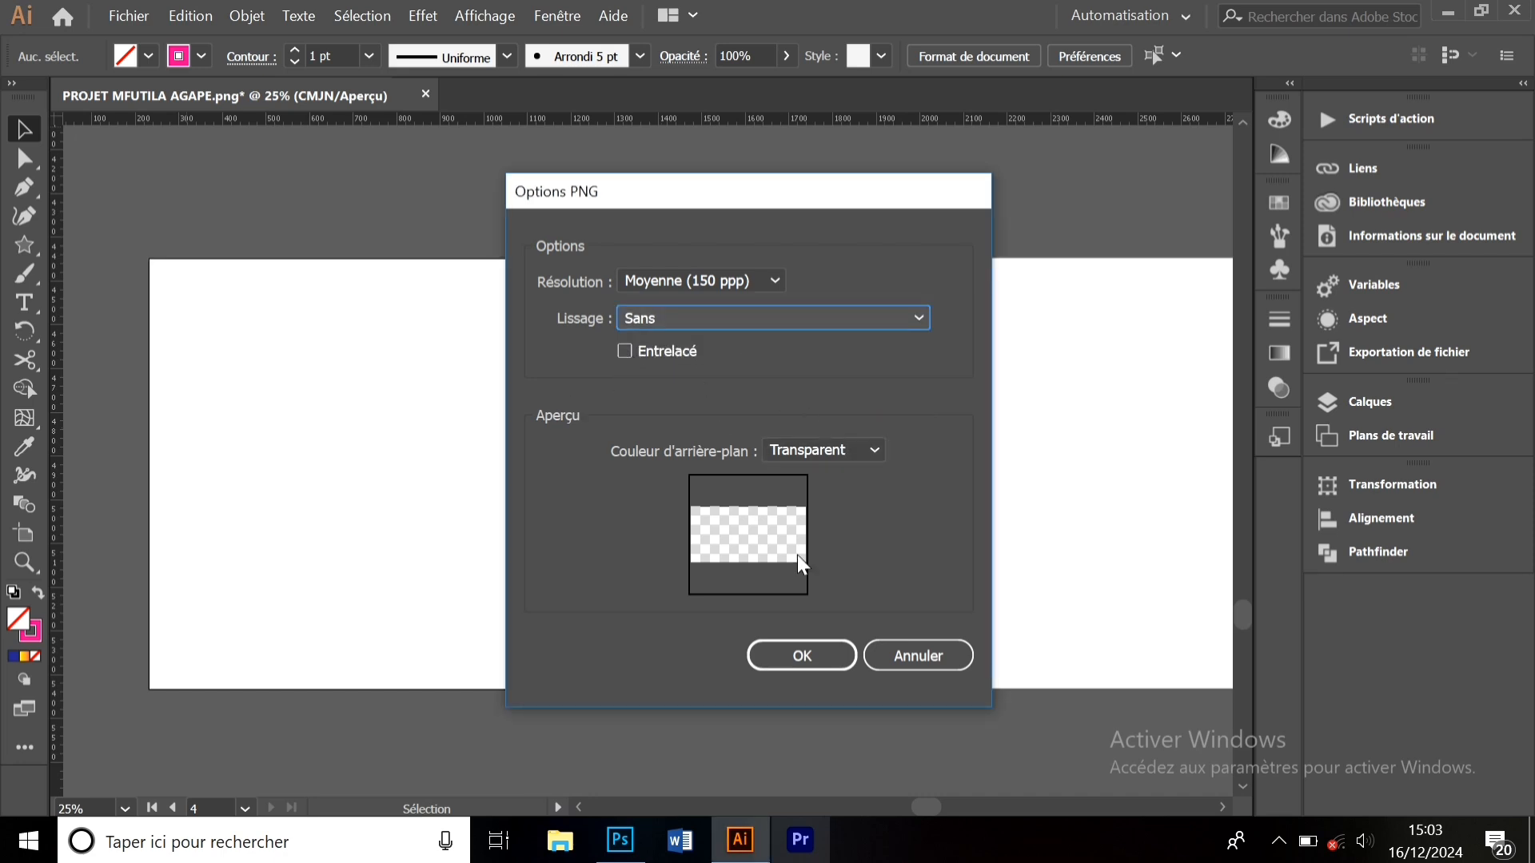
click(817, 654)
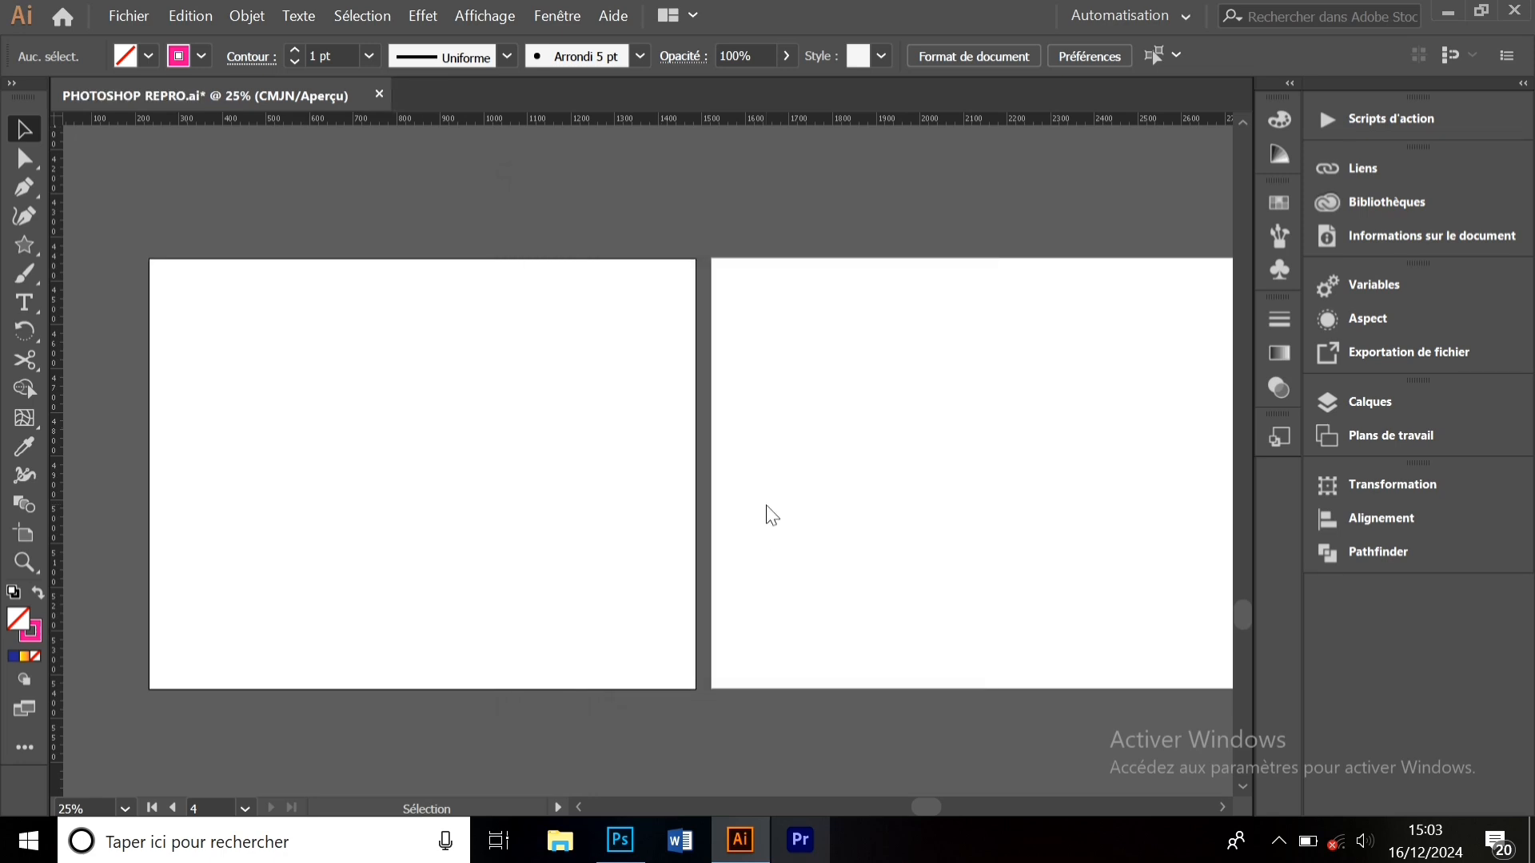
click(1446, 14)
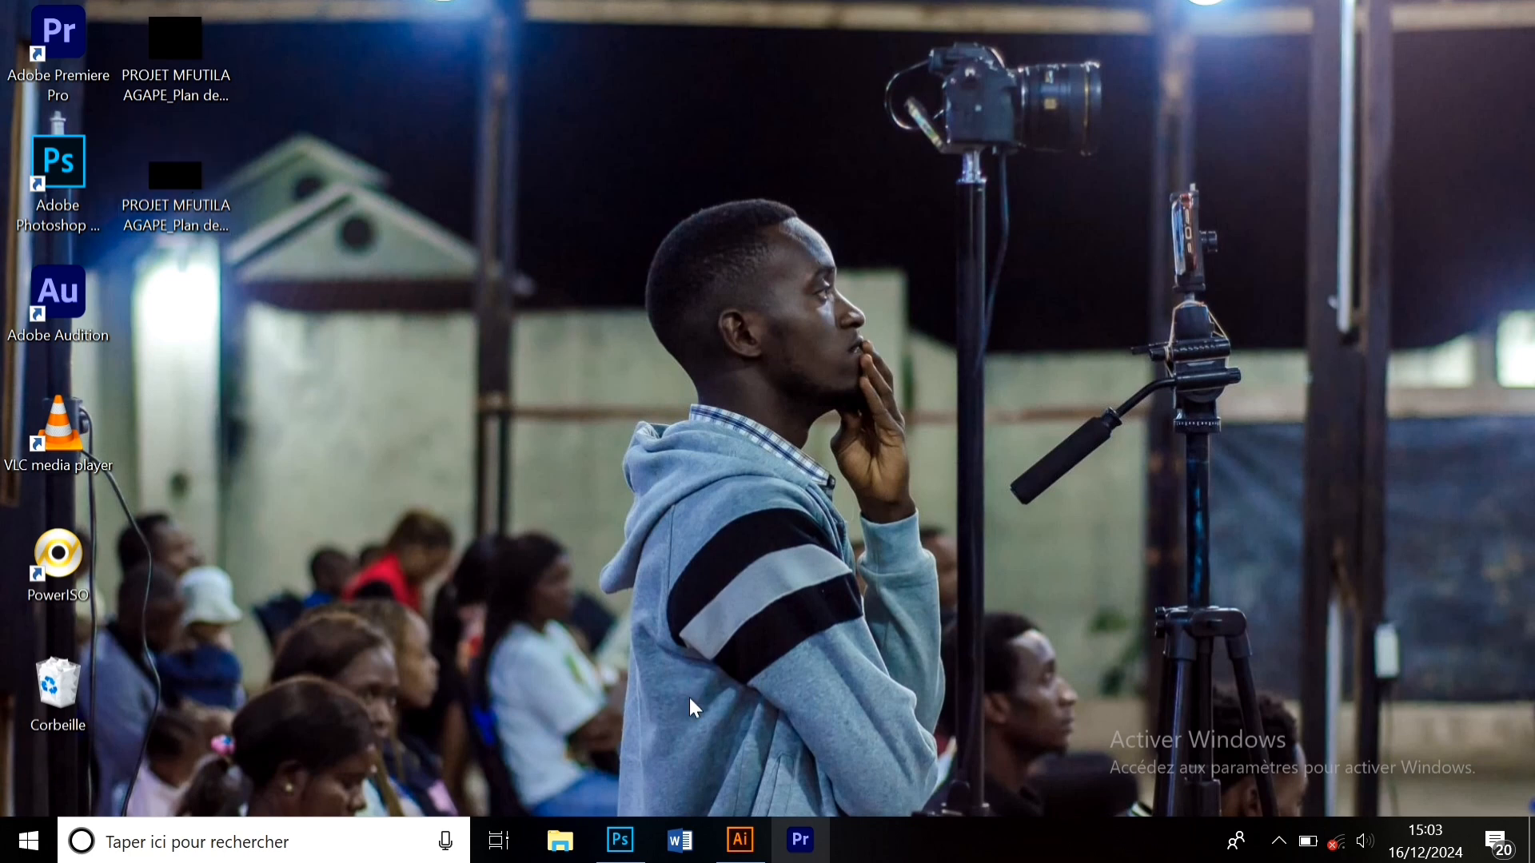
click(756, 857)
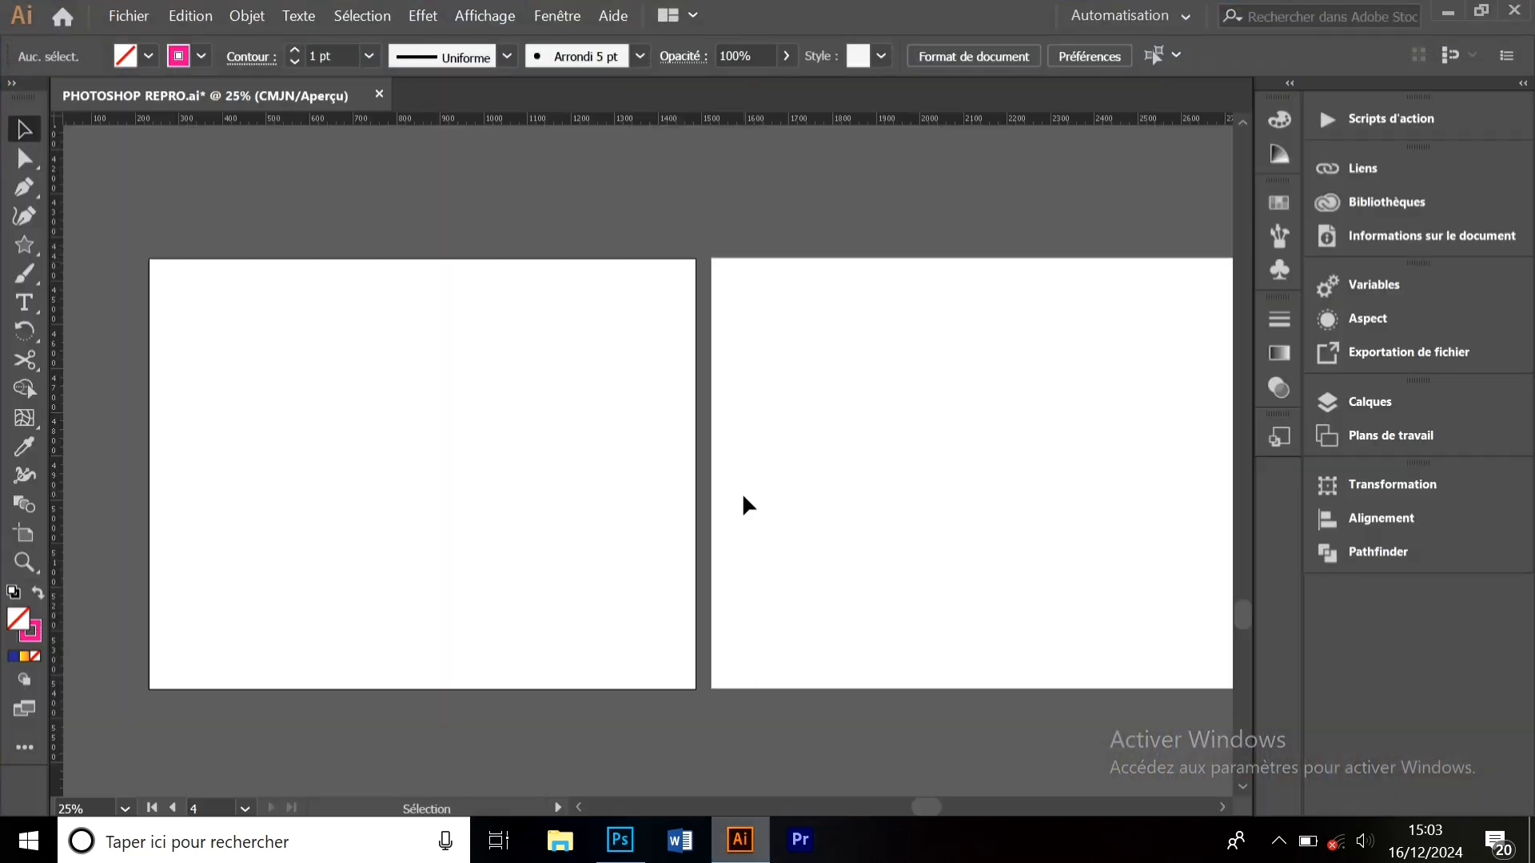